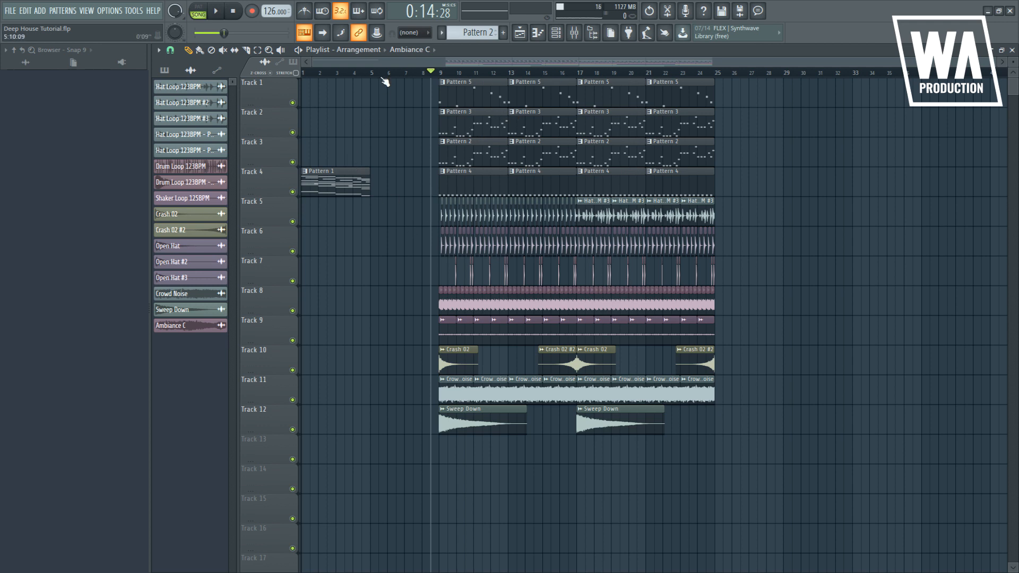
pyautogui.moveTo(775, 432); pyautogui.dragTo(505, 80)
pyautogui.moveTo(475, 121); pyautogui.dragTo(776, 121)
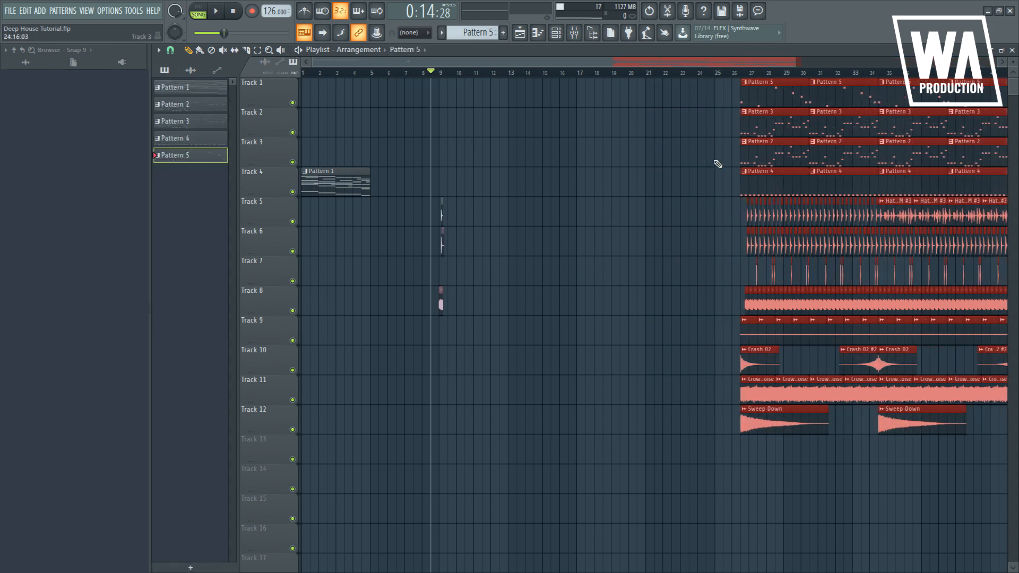
pyautogui.hotkey('ctrl', 'z')
# - Move all clips of the full section together along the playlist so that they start at bar 33
pyautogui.moveTo(756, 463); pyautogui.dragTo(412, 79)
pyautogui.moveTo(473, 97); pyautogui.dragTo(870, 76)
pyautogui.click(552, 171)
# - Play the arrangement from bar 1 and examine the chord notes of Pattern 1 in the piano roll
pyautogui.click(327, 72)
pyautogui.press('space')
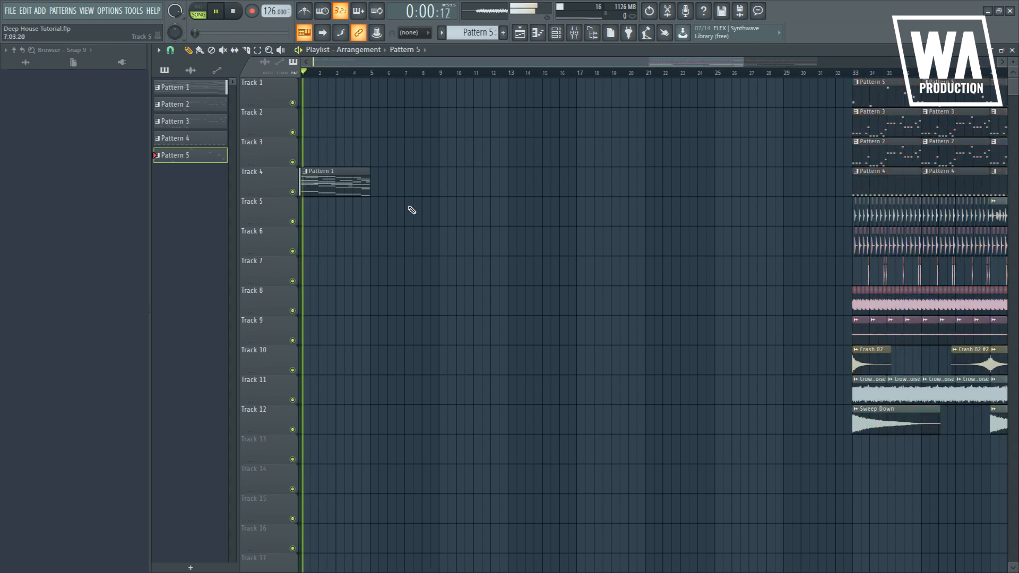
pyautogui.doubleClick(319, 182)
pyautogui.scroll(-6, 447, 287)
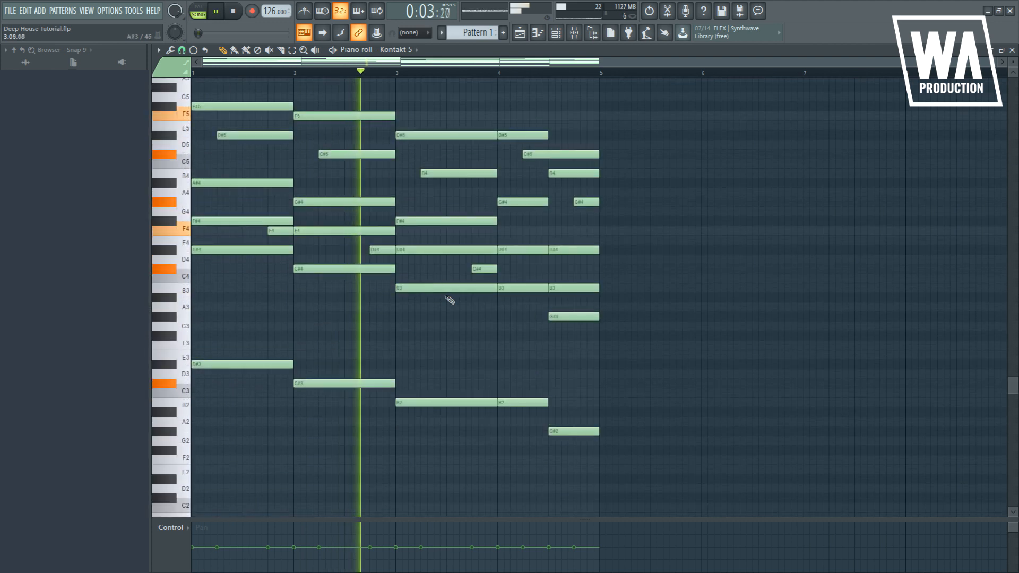
pyautogui.scroll(4, 449, 291)
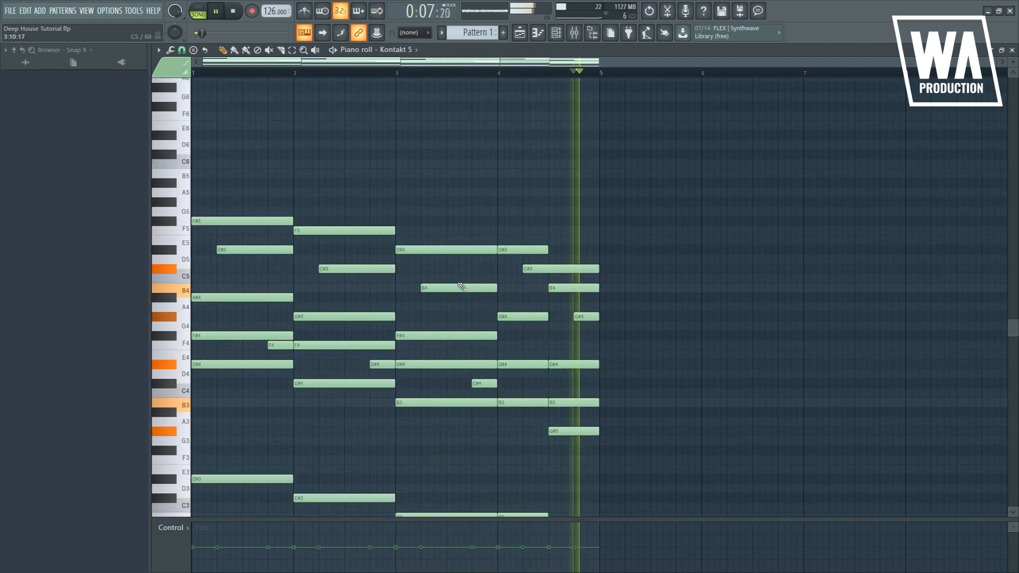
pyautogui.press('space')
# - Route the Kontakt 5 channel to its own mixer track, number 23
pyautogui.click(574, 32)
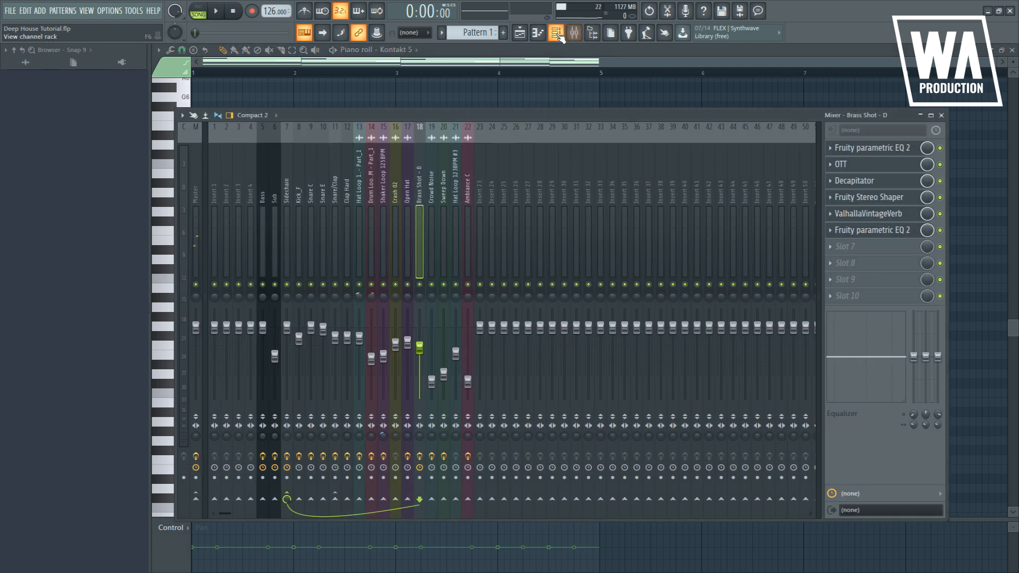
pyautogui.click(557, 33)
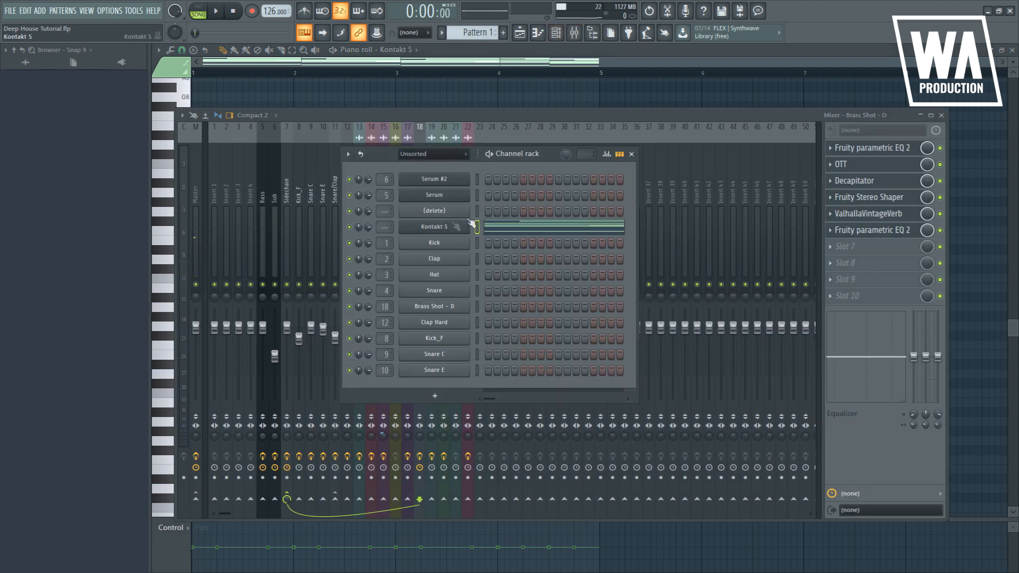
pyautogui.click(434, 227)
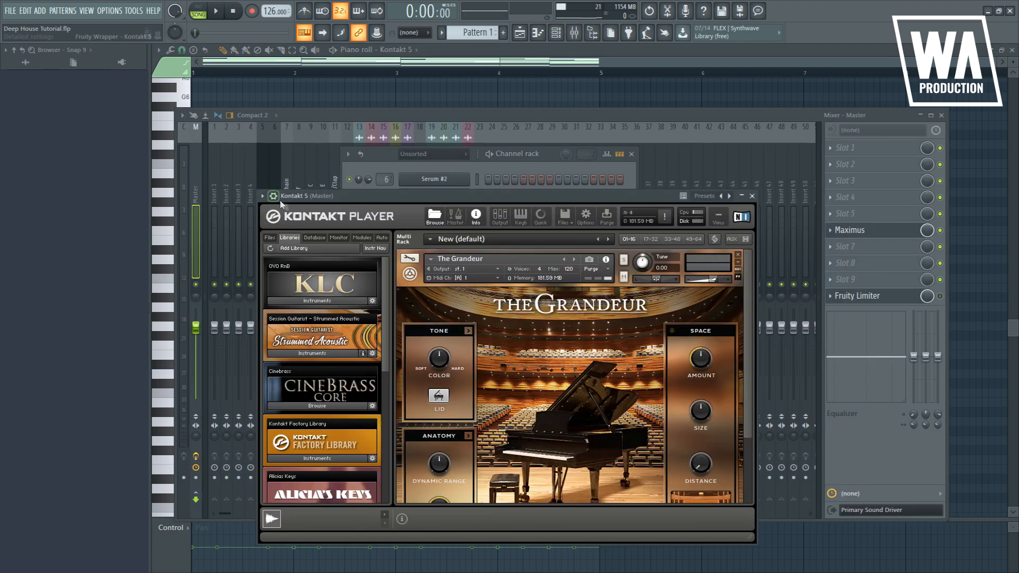
pyautogui.click(741, 213)
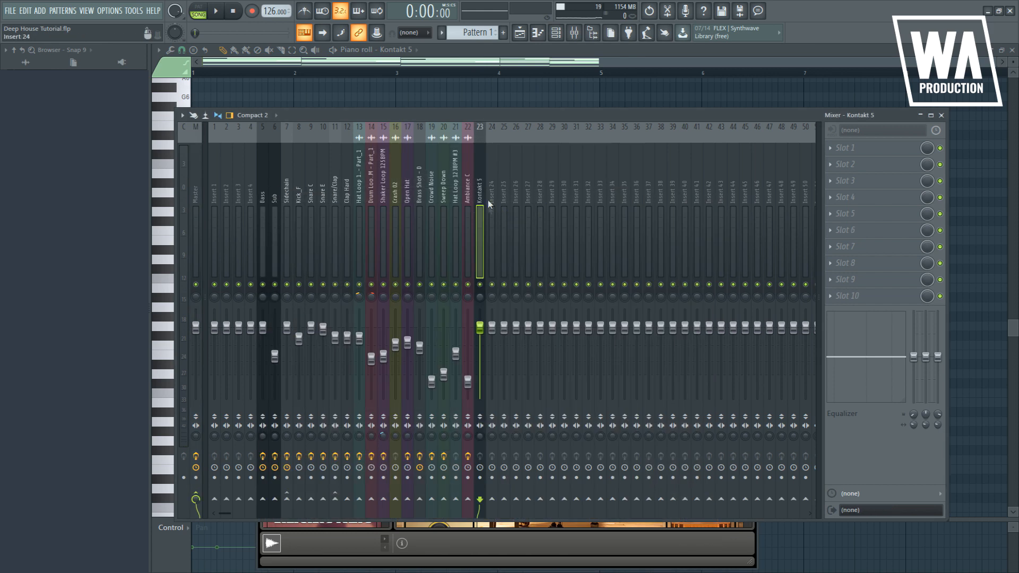
# - Solo the Kontakt 5 mixer track and listen to the chords on their own
pyautogui.rightClick(480, 285)
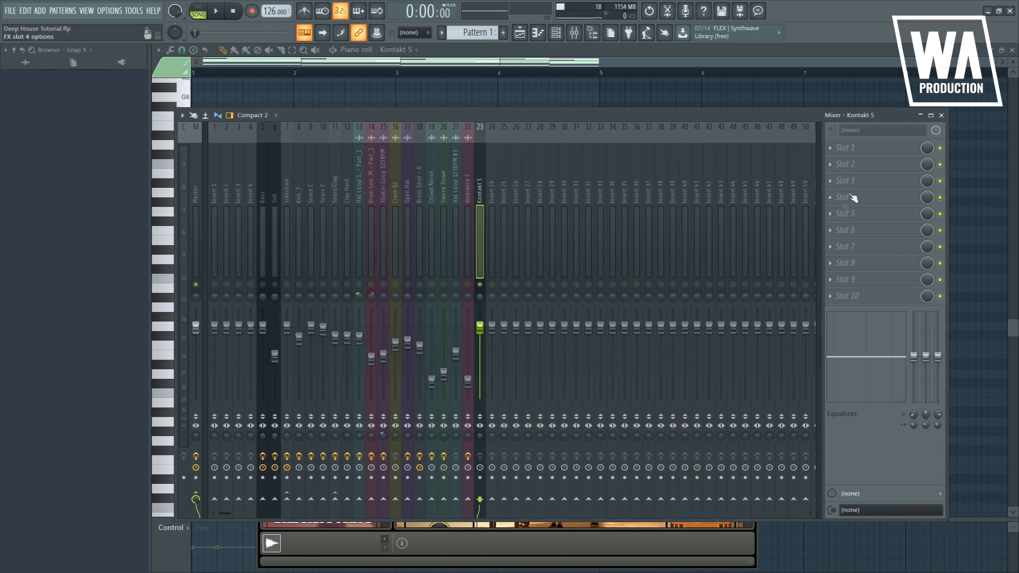
pyautogui.press('space')
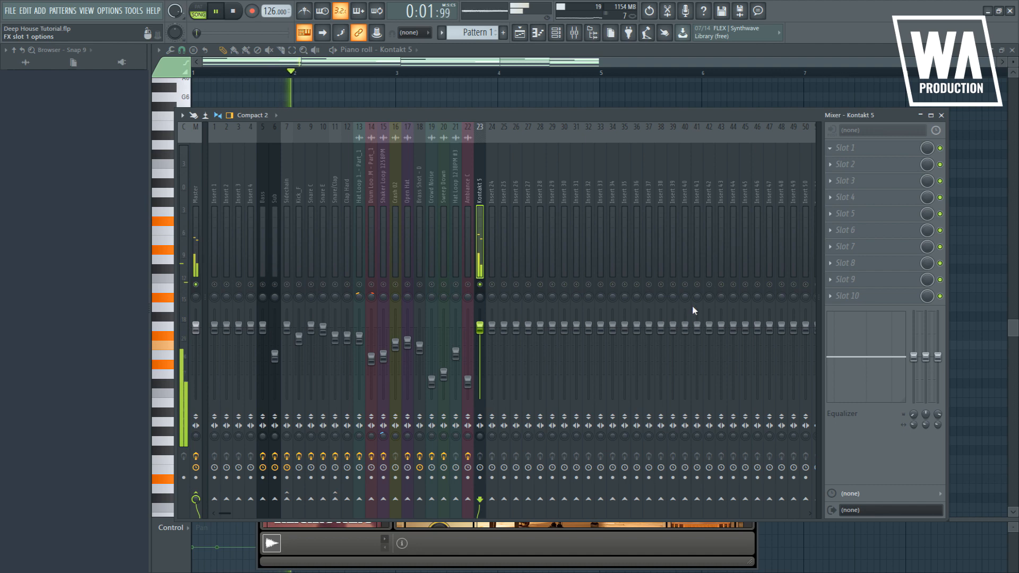
pyautogui.press('space')
# - Replace The Grandeur in Kontakt with the Emotional Piano instrument "soundiron emotional piano gentle blur" and preview it
pyautogui.press('F6')
pyautogui.click(456, 227)
pyautogui.scroll(-1, 290, 438)
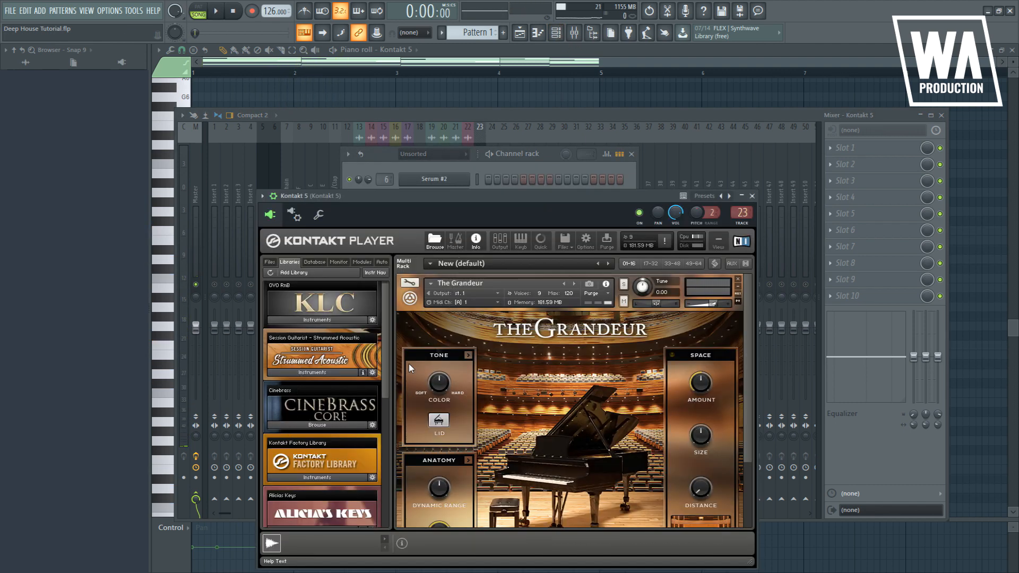
pyautogui.click(737, 279)
pyautogui.scroll(-5, 320, 478)
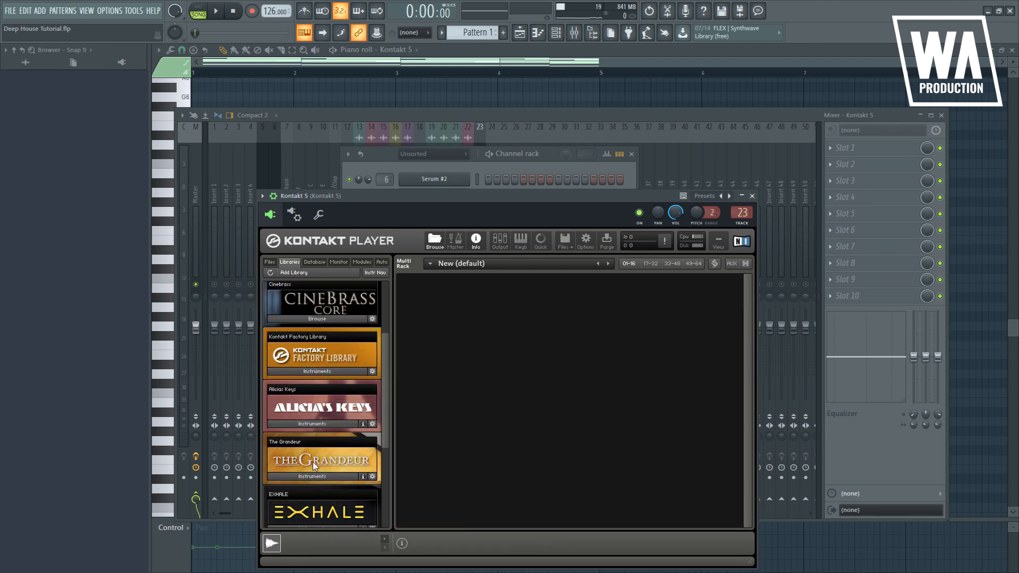
pyautogui.click(318, 492)
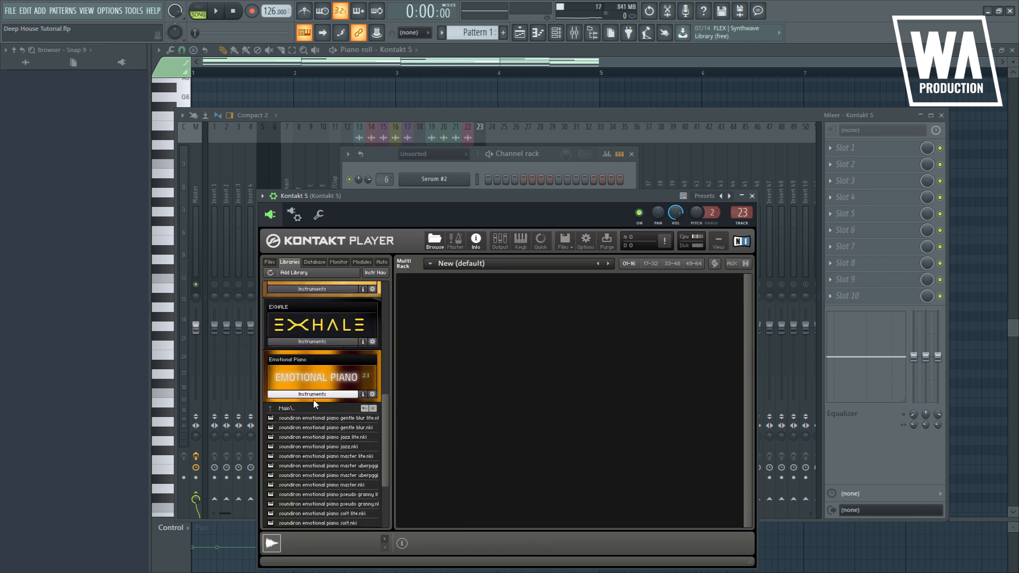
pyautogui.click(326, 428)
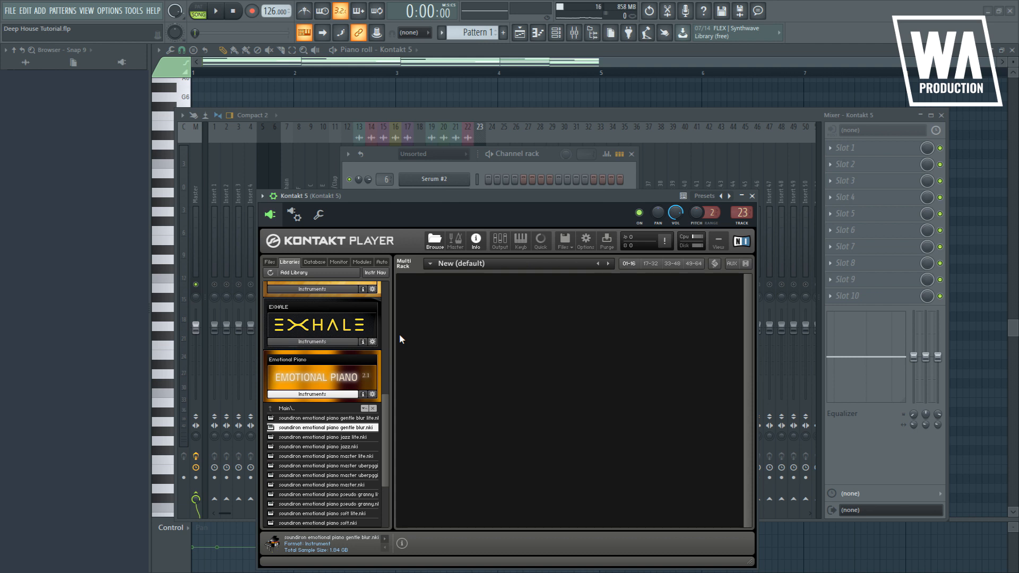
pyautogui.click(540, 163)
pyautogui.press('space')
pyautogui.press('space')
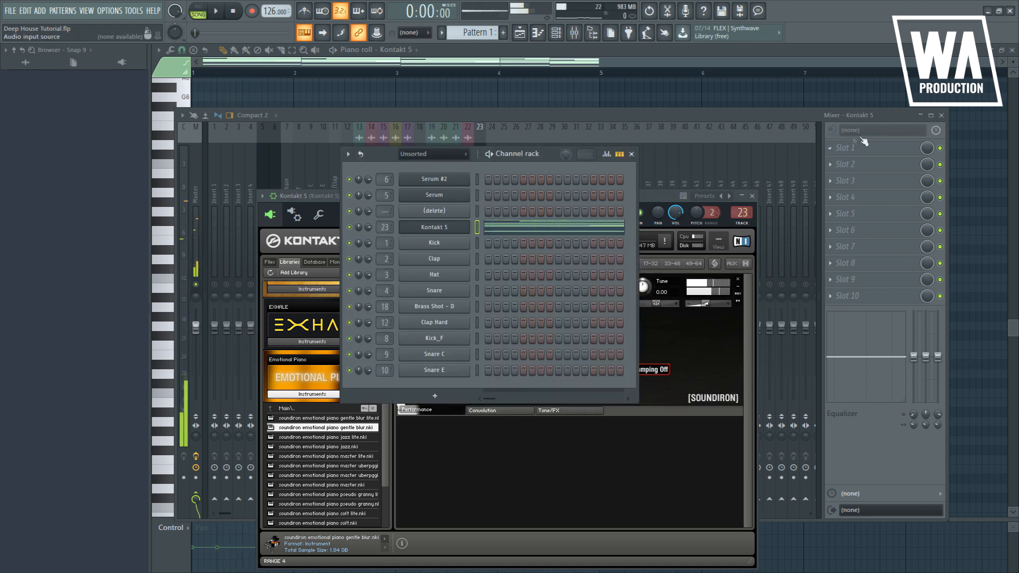
# - Add Fruity parametric EQ 2 to effect slot 1 of the Kontakt track, boosting band 4 and slightly lowering the band 7 high shelf
pyautogui.click(830, 148)
pyautogui.click(710, 304)
pyautogui.press('space')
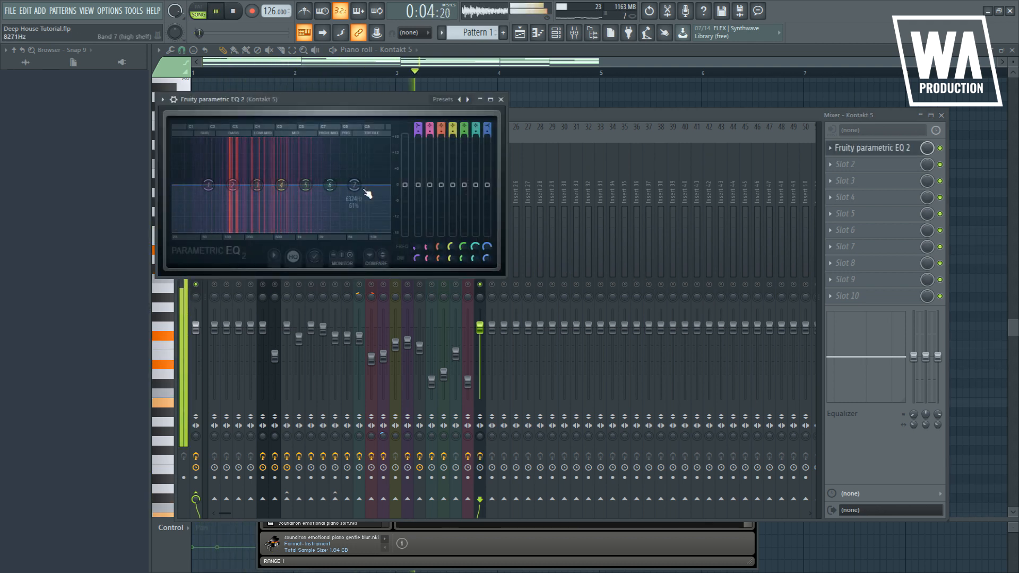
pyautogui.moveTo(354, 185); pyautogui.dragTo(322, 216)
pyautogui.moveTo(257, 185)
pyautogui.mouseDown()
pyautogui.moveTo(262, 175)
pyautogui.moveTo(282, 191)
pyautogui.moveTo(280, 173)
pyautogui.moveTo(300, 175)
pyautogui.moveTo(260, 182)
pyautogui.mouseUp()
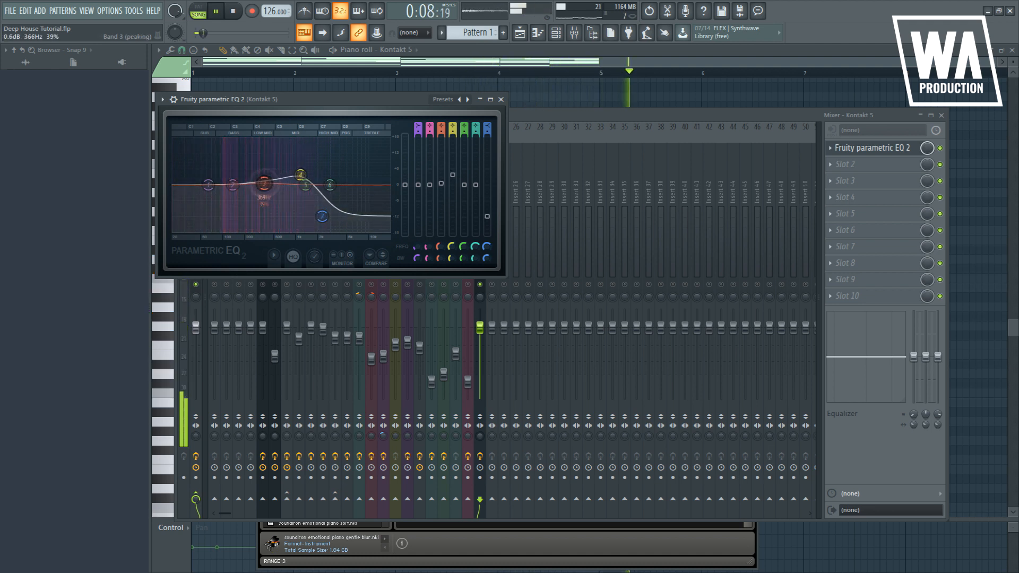
pyautogui.moveTo(322, 216); pyautogui.dragTo(352, 189)
# - Turn EQ band 1 into a low-end cut and set band 3 to a narrow -4.6 dB dip at about 240 Hz, looping the pattern
pyautogui.moveTo(208, 185); pyautogui.dragTo(242, 222)
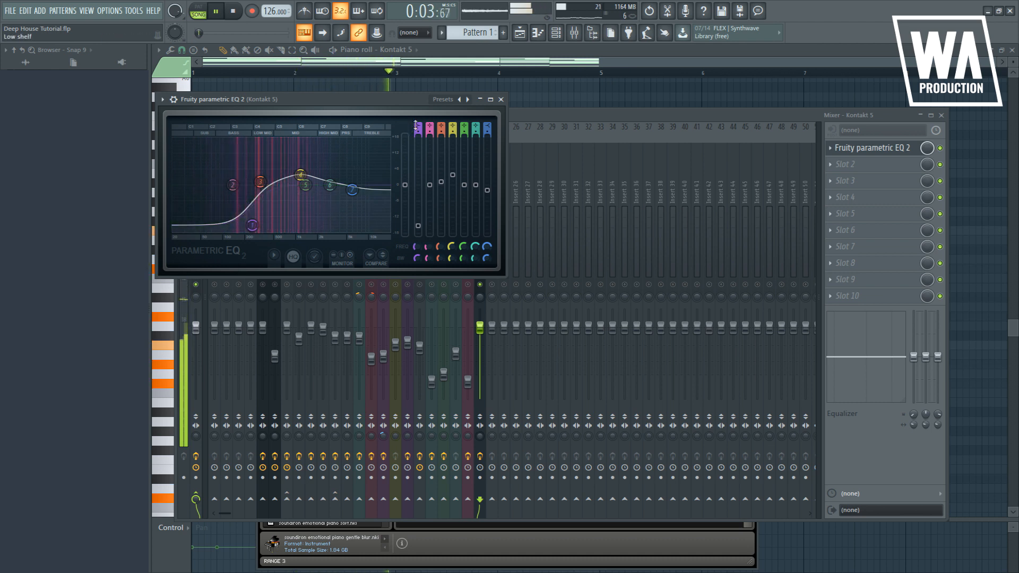
pyautogui.moveTo(416, 125); pyautogui.dragTo(415, 137)
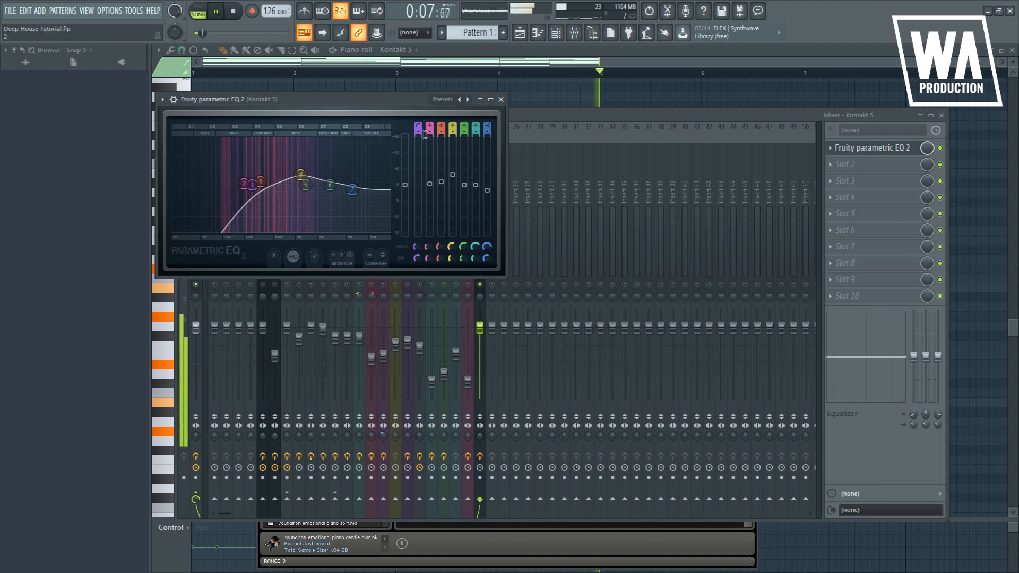
pyautogui.moveTo(418, 134); pyautogui.dragTo(418, 126)
pyautogui.click(199, 11)
pyautogui.moveTo(244, 184); pyautogui.dragTo(258, 199)
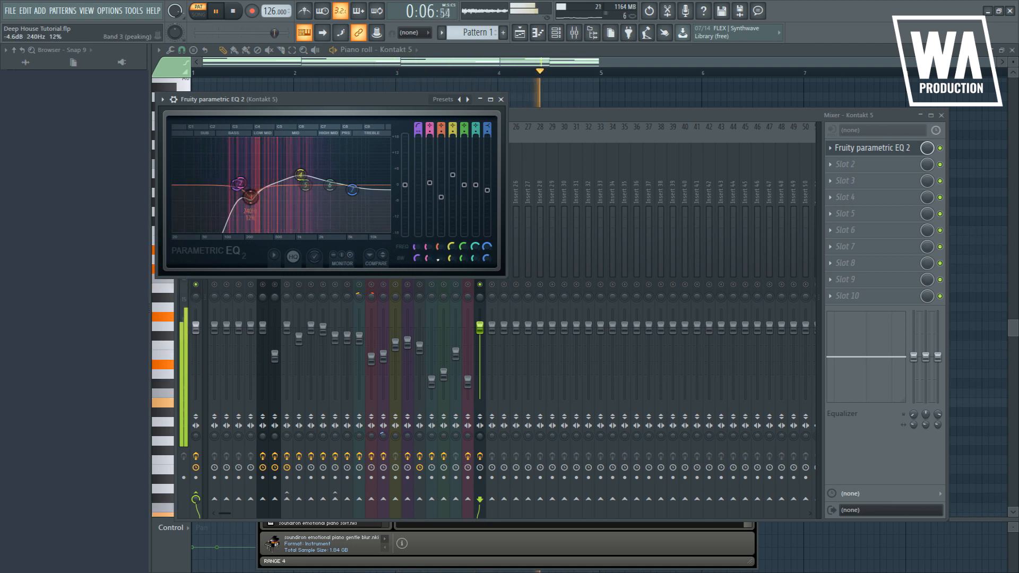
# - Add the OTT compressor to effect slot 2 with its Depth at 10 % and listen to the piano
pyautogui.click(840, 167)
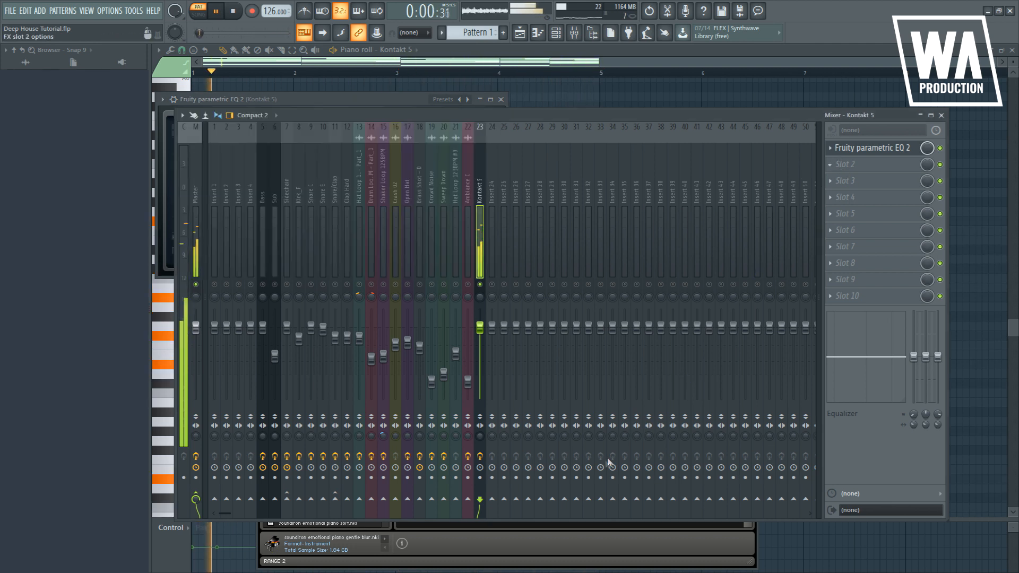
pyautogui.click(583, 427)
pyautogui.press('space')
pyautogui.moveTo(202, 192); pyautogui.dragTo(202, 277)
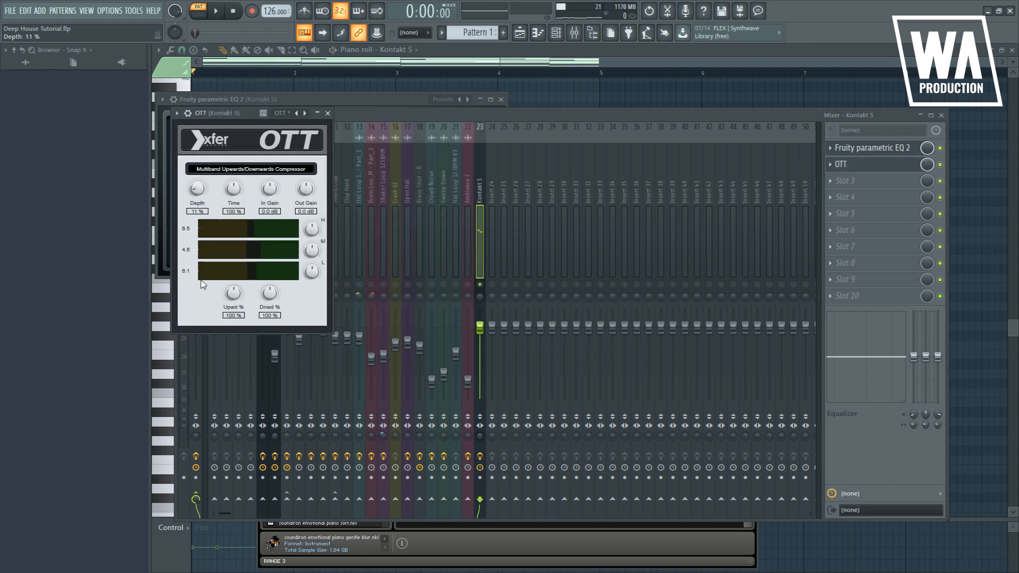
pyautogui.press('space')
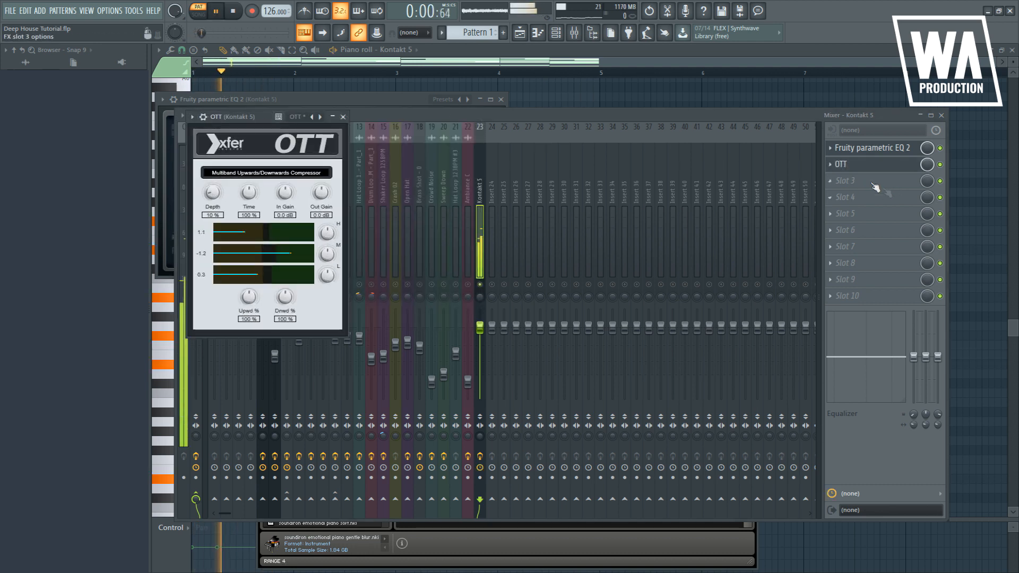
# - Add ValhallaVintageVerb to effect slot 3 with Mix 24 %, Decay 2.29 s and LowCut 570 Hz
pyautogui.click(859, 182)
pyautogui.click(590, 495)
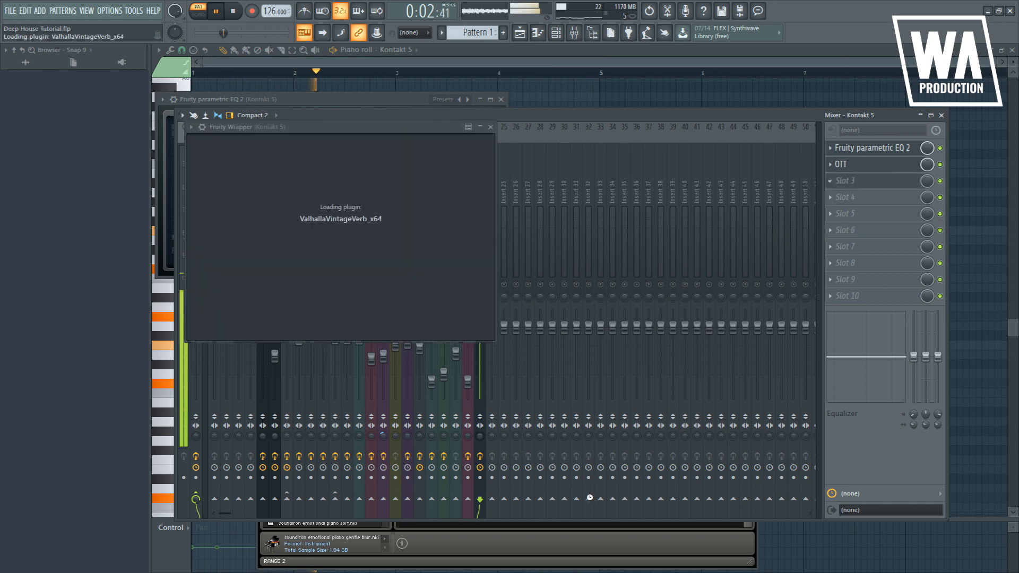
pyautogui.press('space')
pyautogui.moveTo(224, 225); pyautogui.dragTo(229, 284)
pyautogui.moveTo(302, 242); pyautogui.dragTo(302, 275)
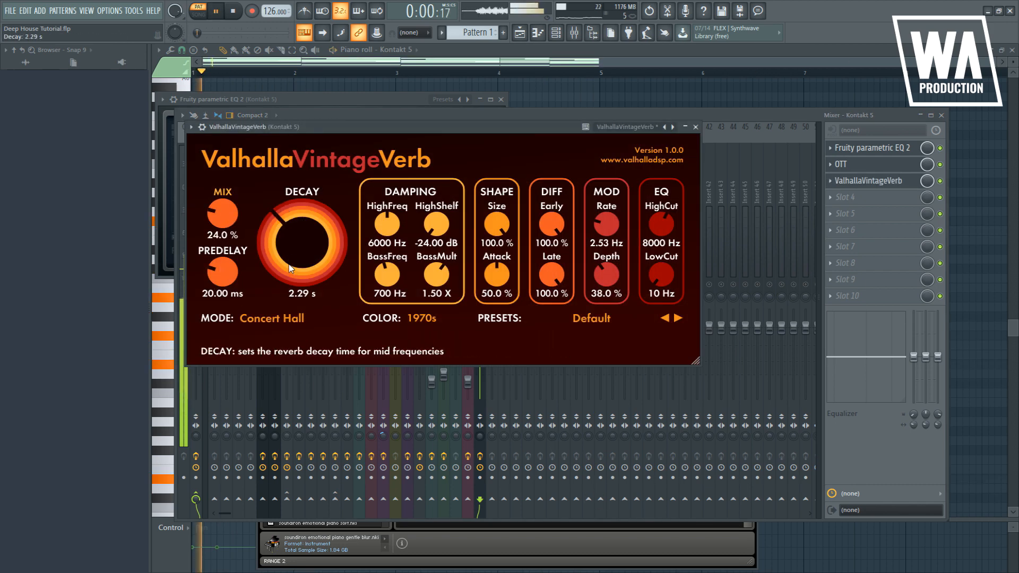
pyautogui.moveTo(643, 292); pyautogui.dragTo(665, 238)
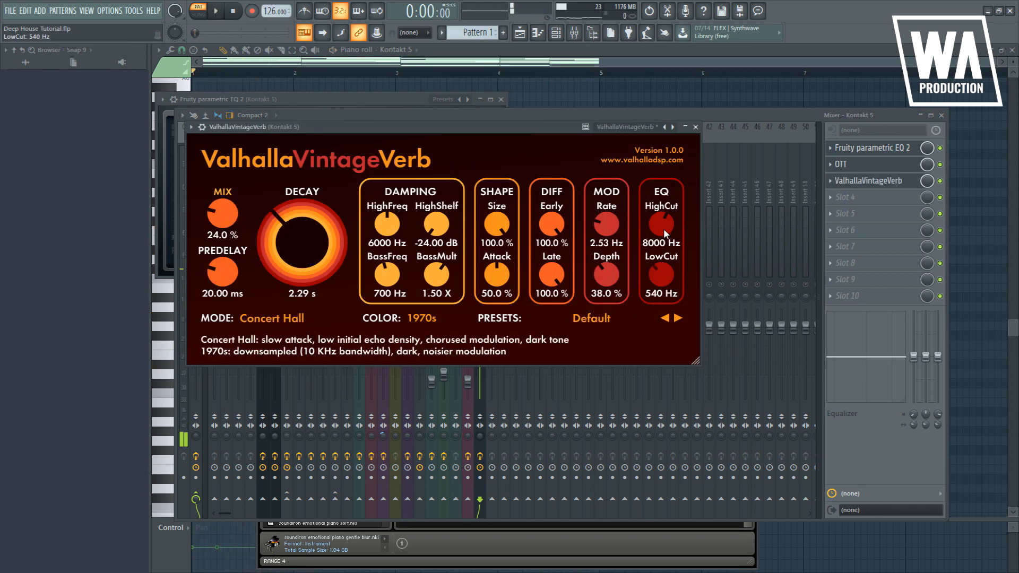
pyautogui.press('space')
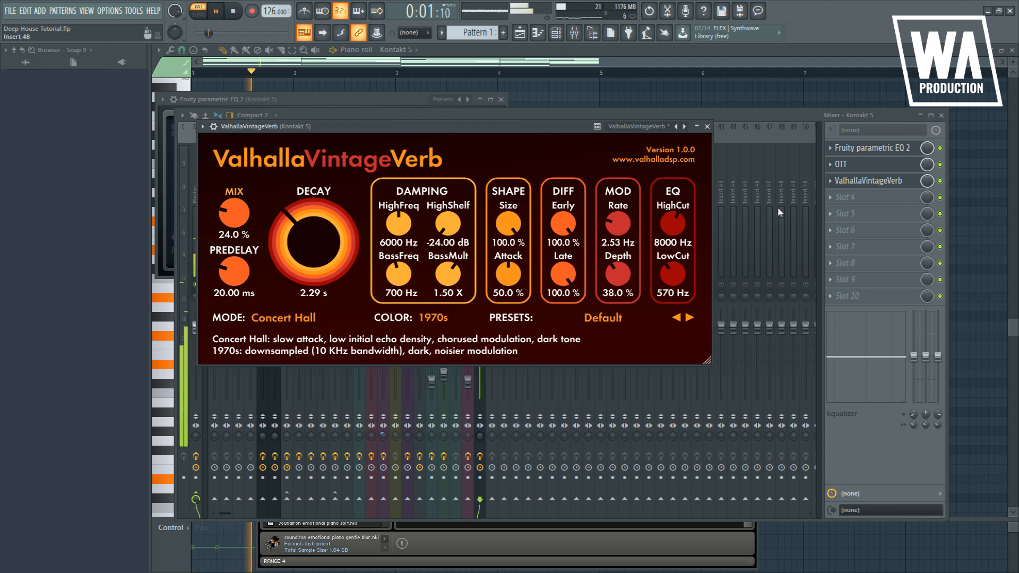
# - Place a second Pattern 1 clip on Track 4 of the playlist, starting at bar 5
pyautogui.click(520, 40)
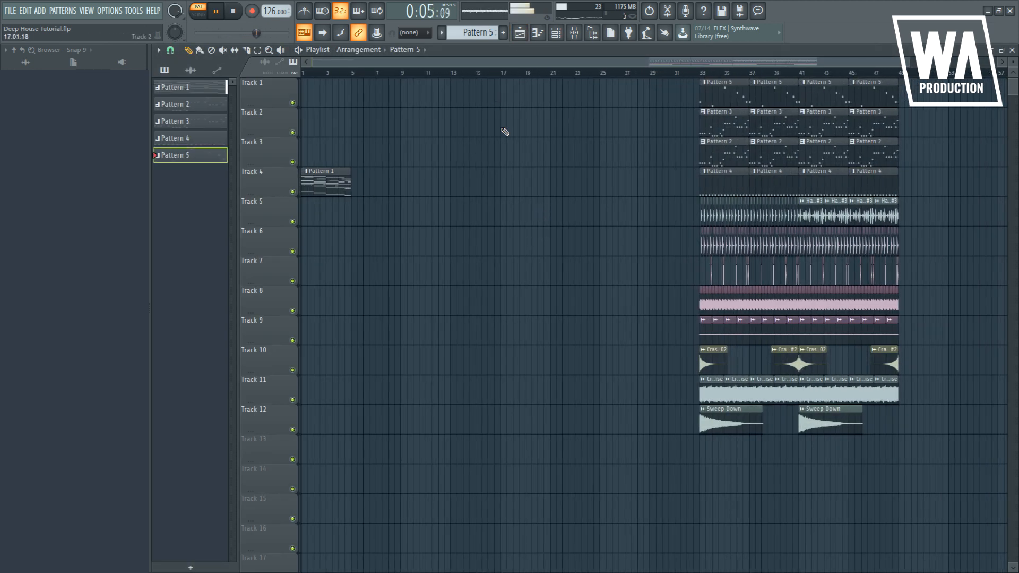
pyautogui.click(359, 181)
pyautogui.press('space')
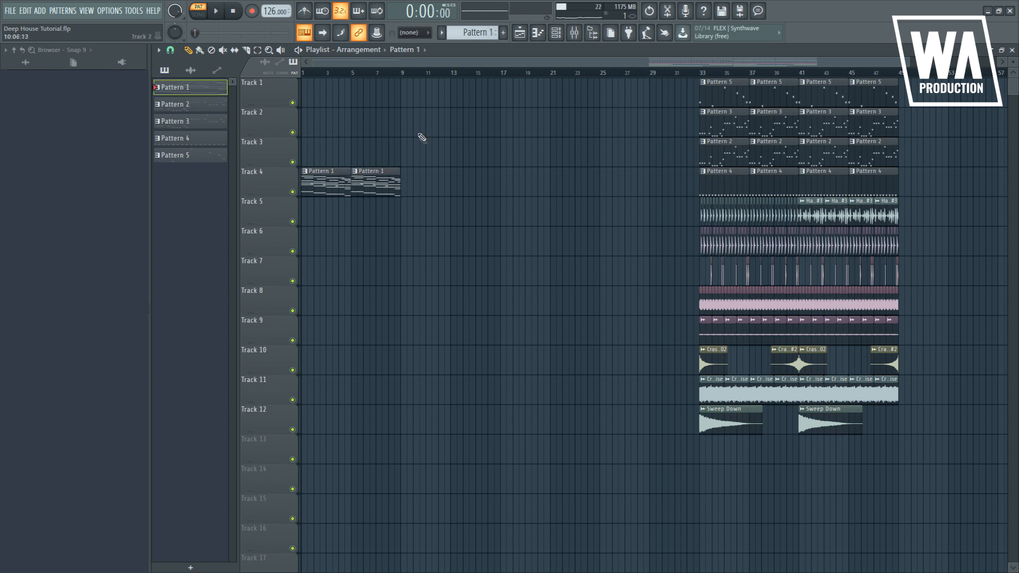
# - Copy the Crash 02 clip to bar 1 of Track 9 and the Sweep Down clip to bar 1 of Track 11, previewing in song mode
pyautogui.moveTo(709, 353); pyautogui.dragTo(300, 303)
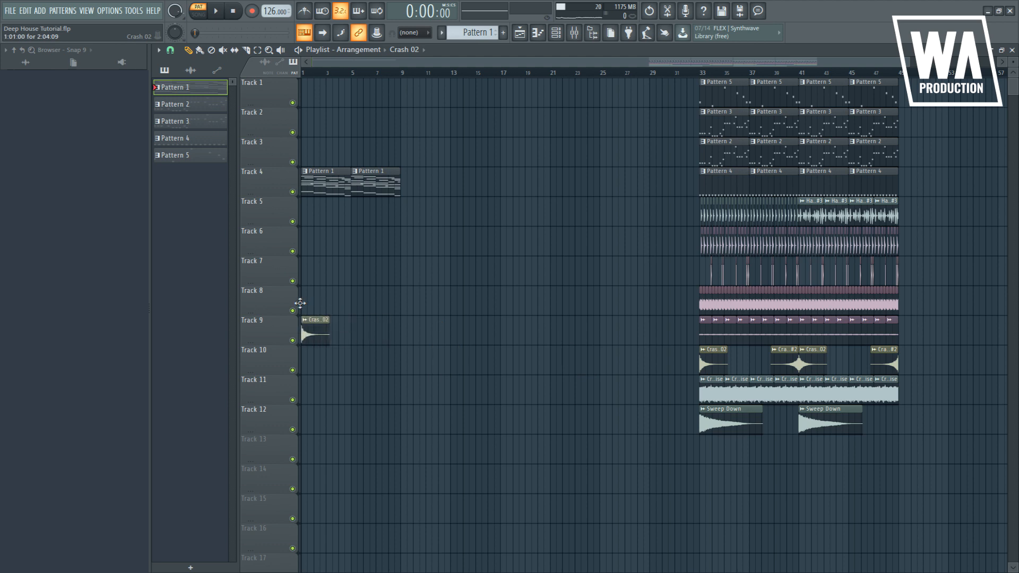
pyautogui.click(198, 12)
pyautogui.press('space')
pyautogui.moveTo(712, 416); pyautogui.dragTo(295, 372)
pyautogui.press('space')
# - Unsolo the Kontakt 5 mixer track and play the intro with all tracks audible
pyautogui.click(574, 32)
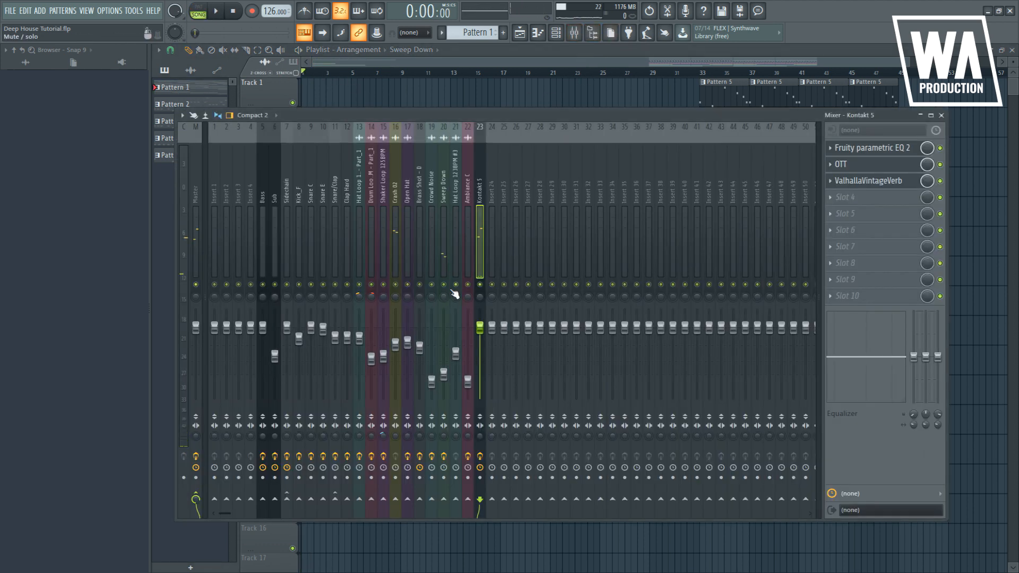
pyautogui.press('F9')
pyautogui.press('space')
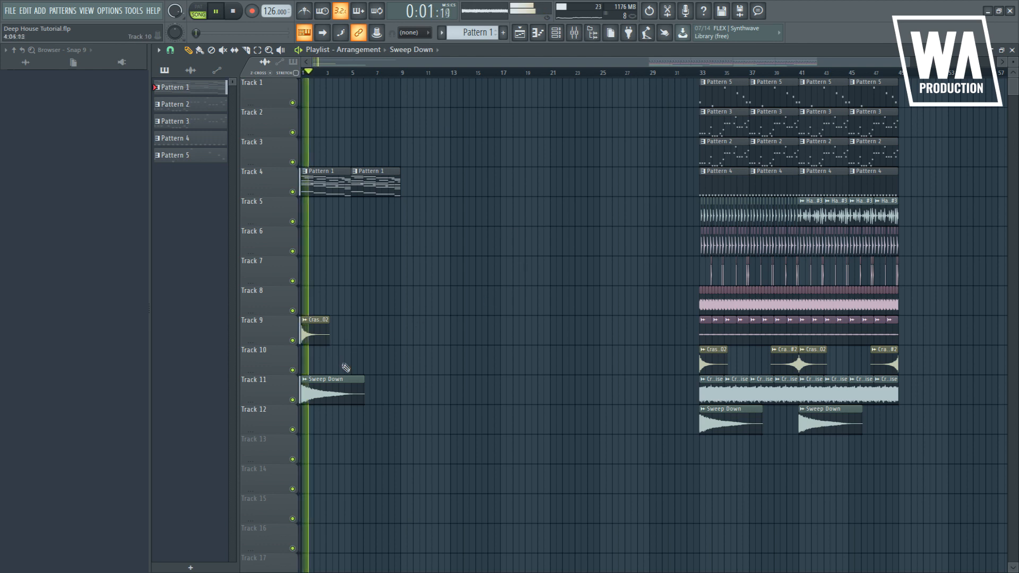
# - Move the intro's Sweep Down clip to Track 12 and its Crash 02 clip to Track 10
pyautogui.click(320, 381)
pyautogui.moveTo(321, 380); pyautogui.dragTo(321, 411)
pyautogui.moveTo(305, 342); pyautogui.dragTo(306, 372)
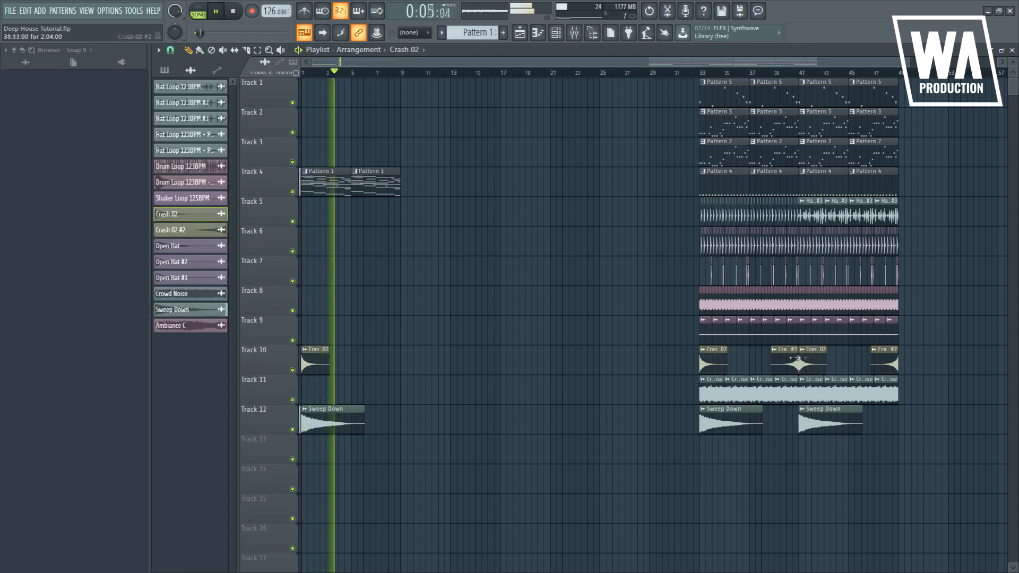
pyautogui.press('space')
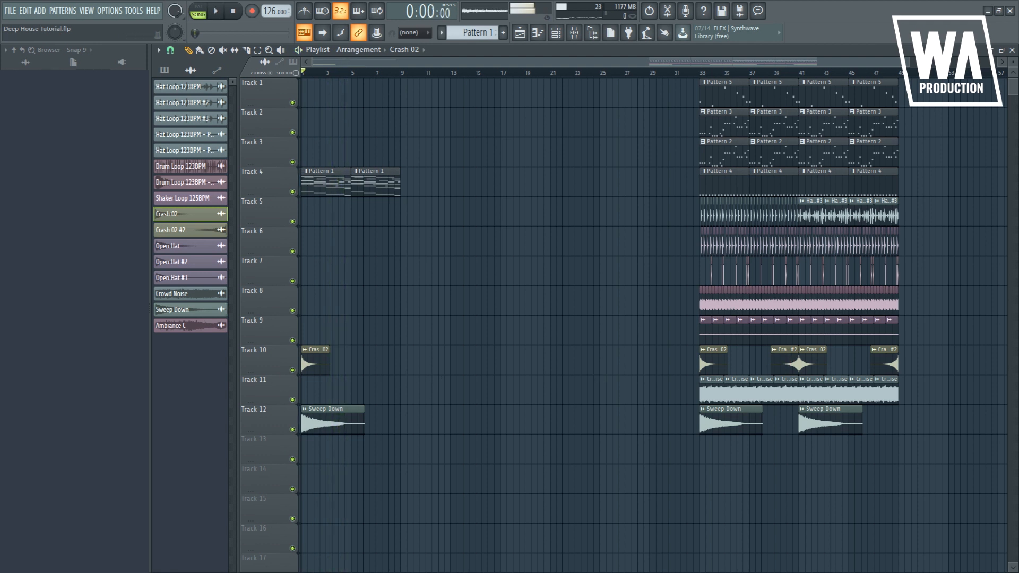
# - Place the Shaker Transition sample on Track 9 starting at 4:09:00, leading into bar 5
pyautogui.moveTo(336, 351); pyautogui.dragTo(351, 333)
pyautogui.scroll(8, 346, 335)
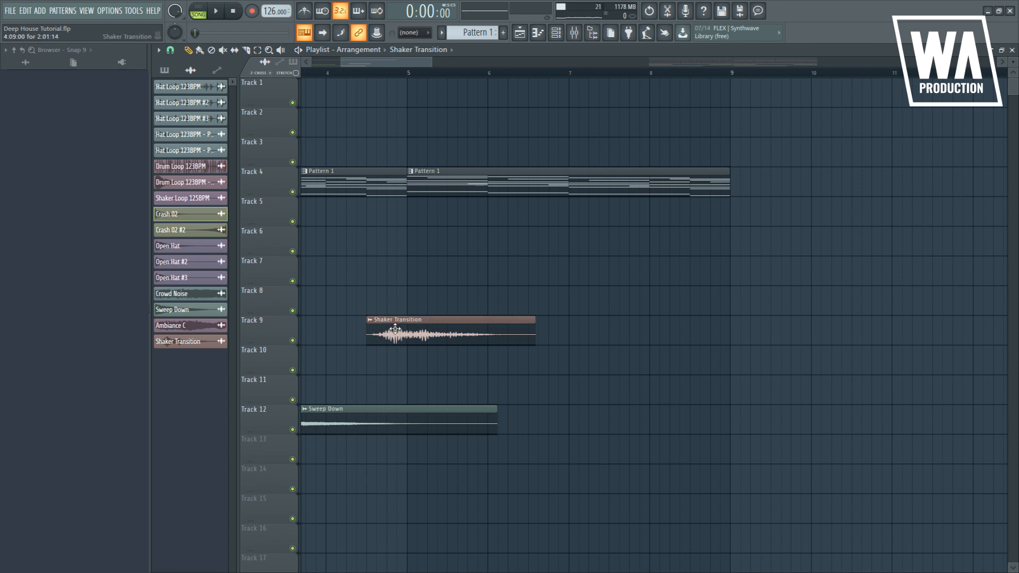
# - Move the Shaker Transition clip from Track 9 to Track 10, starting at 4:13:00
pyautogui.doubleClick(394, 329)
pyautogui.press('Escape')
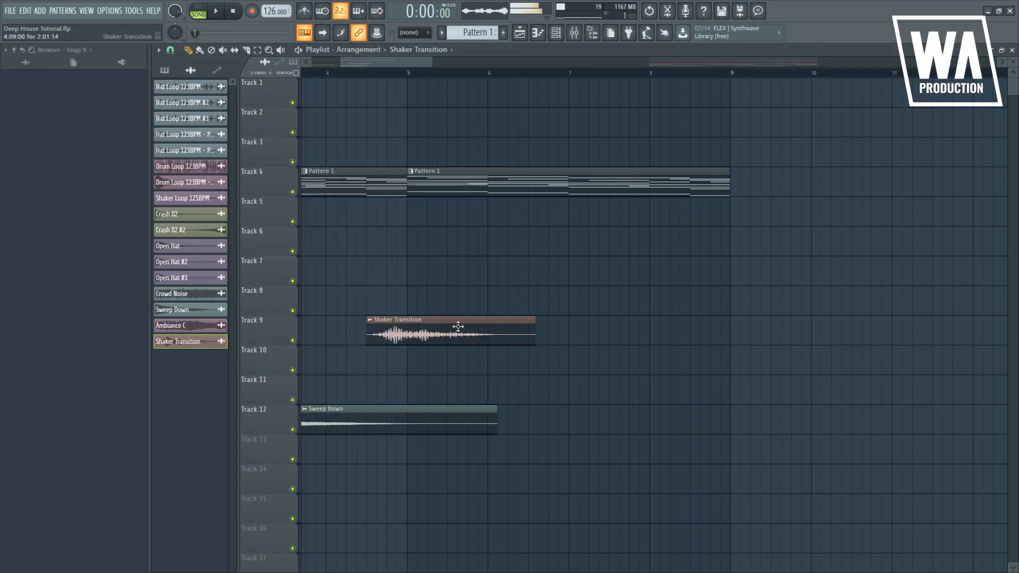
pyautogui.moveTo(447, 332); pyautogui.dragTo(410, 374)
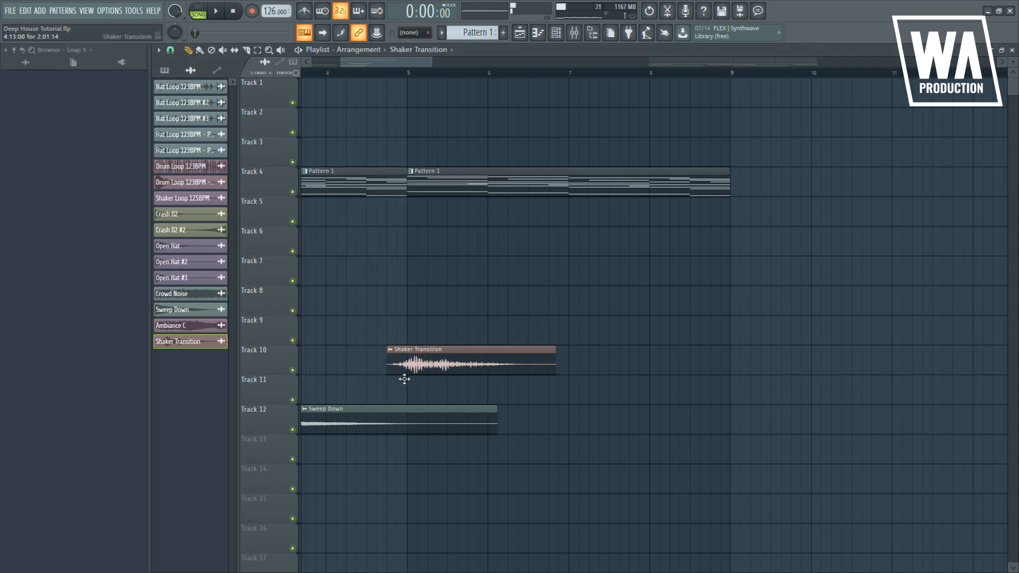
# - Route the Shaker Transition sample to mixer track 24 and lower that track's volume while the intro plays
pyautogui.doubleClick(418, 354)
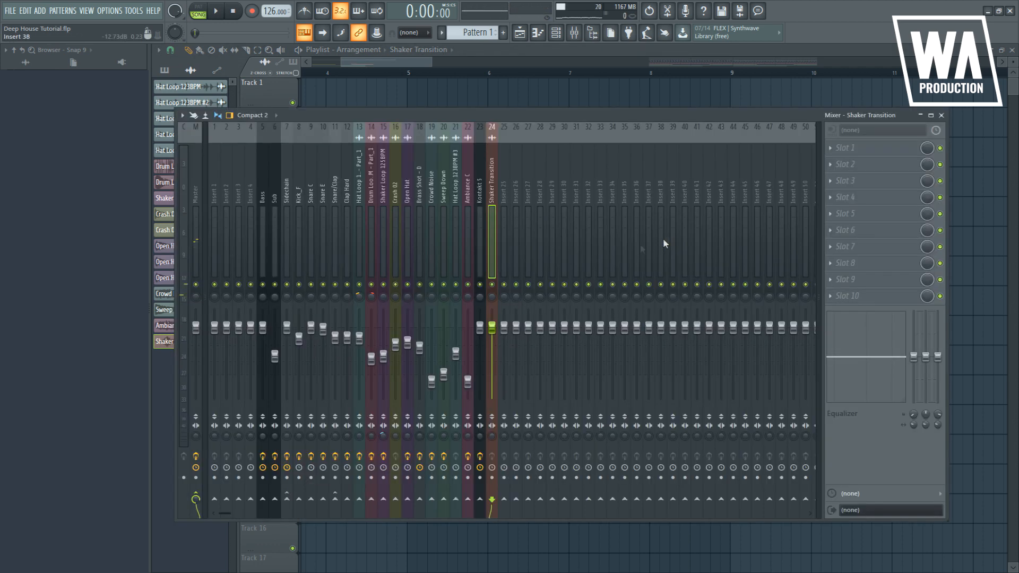
pyautogui.hotkey('ctrl', 'l')
pyautogui.press('space')
pyautogui.moveTo(491, 363); pyautogui.dragTo(494, 373)
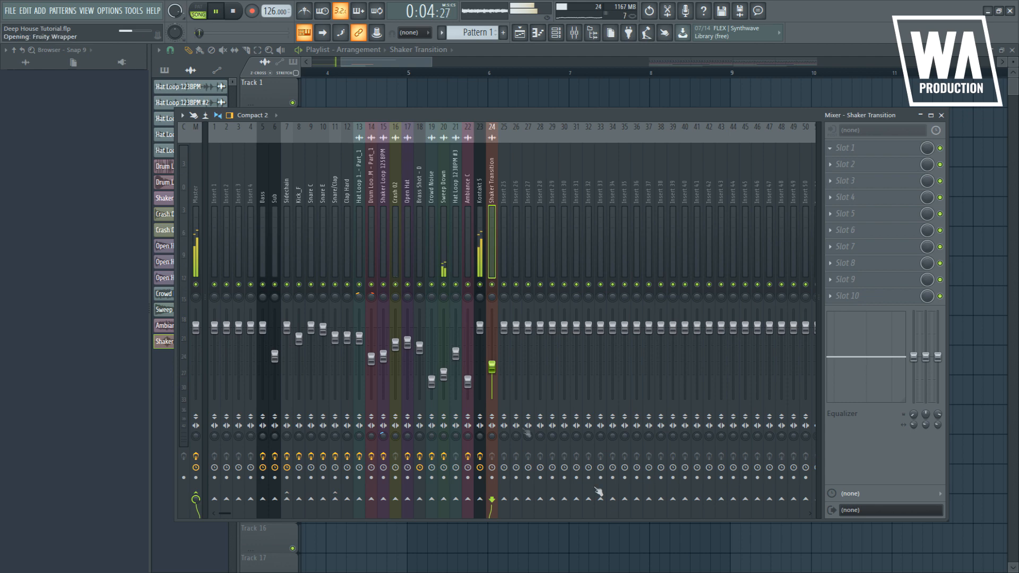
# - Add ValhallaVintageVerb to the Shaker Transition mixer track, adjust its reverb settings and play the intro around bar 5
pyautogui.moveTo(222, 214); pyautogui.dragTo(226, 240)
pyautogui.moveTo(303, 231); pyautogui.dragTo(318, 249)
pyautogui.moveTo(661, 274); pyautogui.dragTo(662, 254)
pyautogui.moveTo(288, 230); pyautogui.dragTo(288, 216)
pyautogui.moveTo(227, 213); pyautogui.dragTo(231, 200)
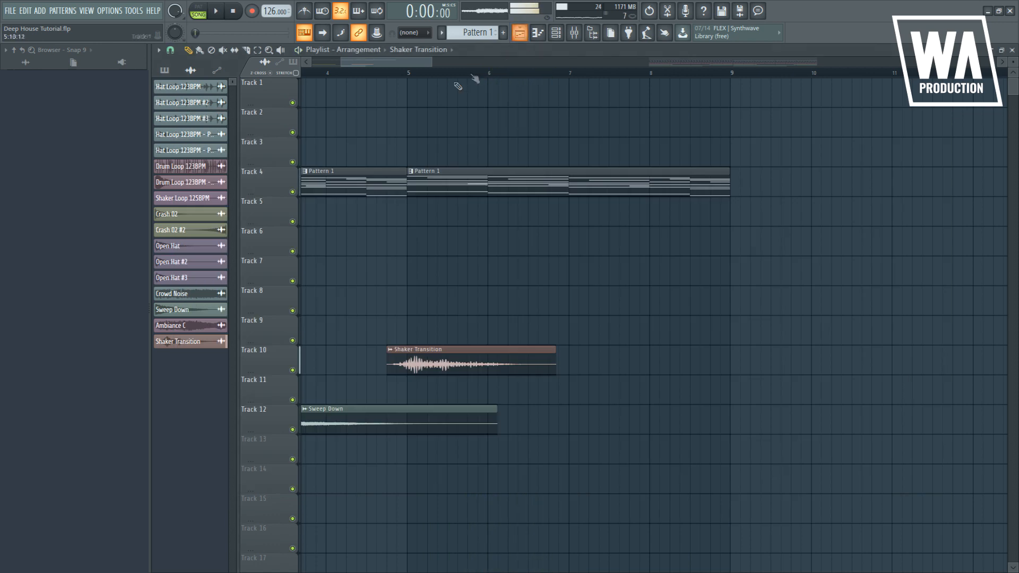
pyautogui.press('space')
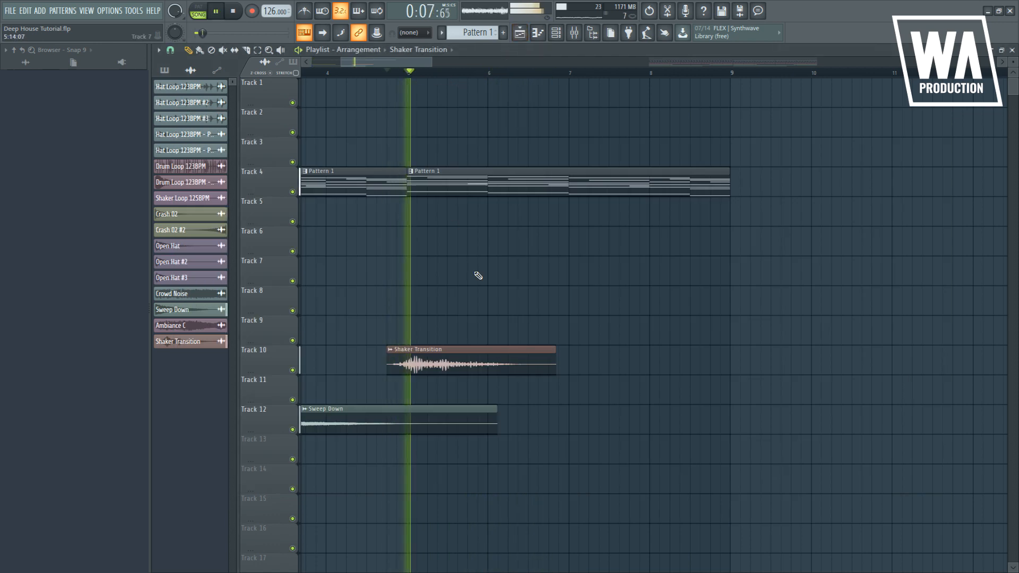
pyautogui.scroll(-4, 475, 360)
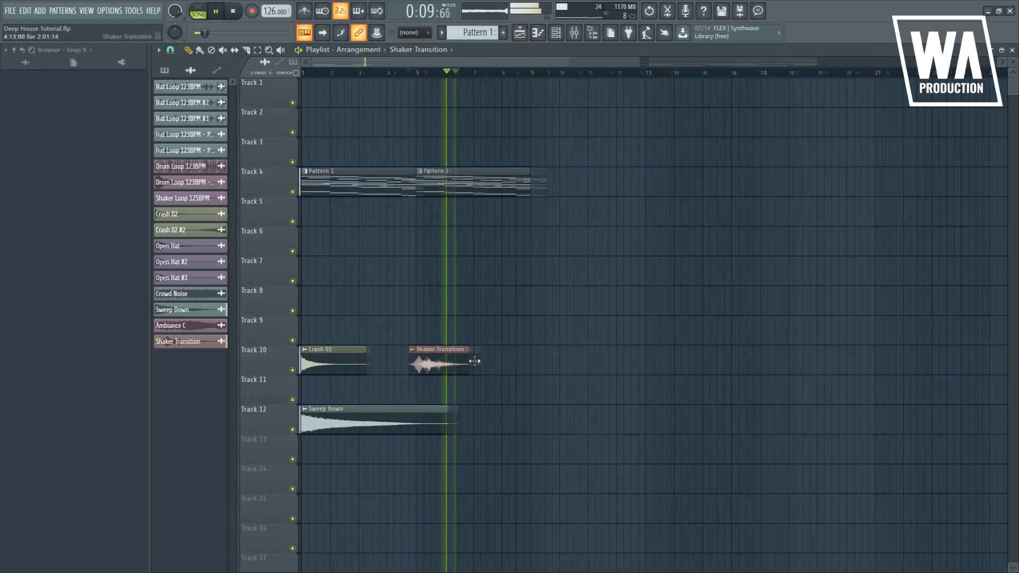
pyautogui.scroll(-2, 475, 361)
pyautogui.press('space')
pyautogui.press('space')
# - Add Fruity Delay 3 with the Ping pong preset to the second effect slot of the Shaker Transition track
pyautogui.click(574, 32)
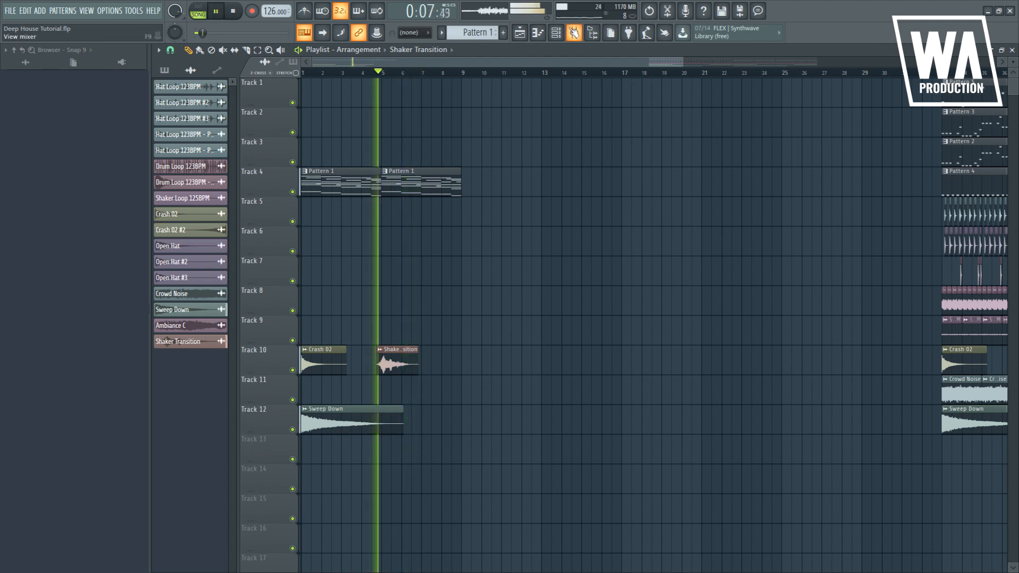
pyautogui.press('space')
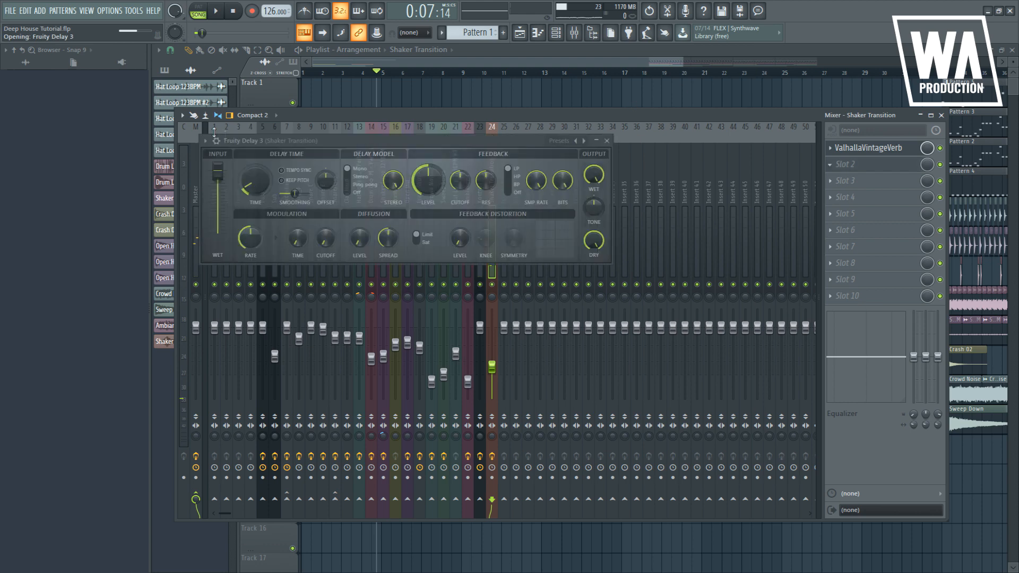
pyautogui.click(368, 242)
pyautogui.press('space')
pyautogui.press('space')
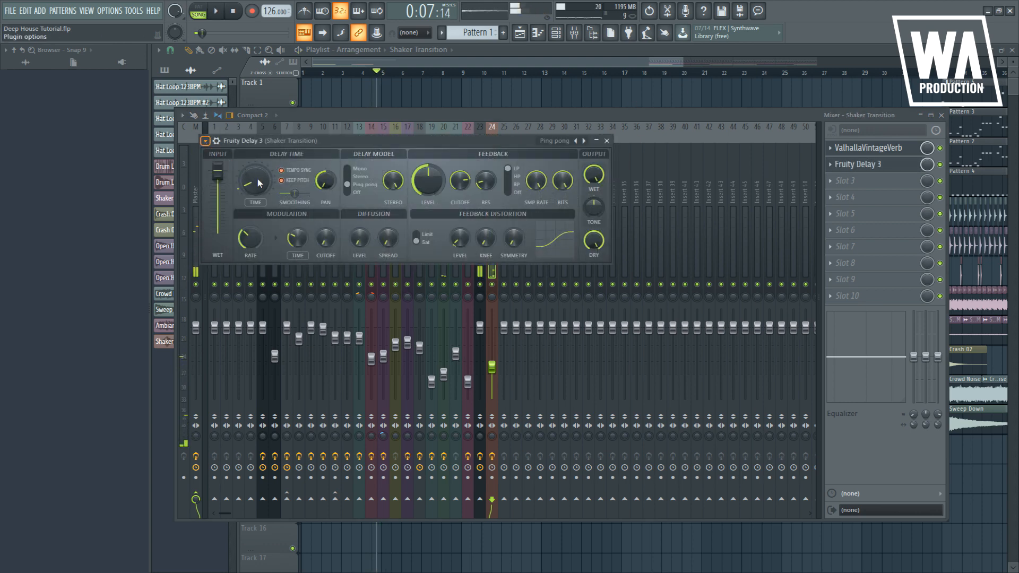
# - Reduce the wet output and delay time of the Shaker Transition's Fruity Delay 3 during playback
pyautogui.press('space')
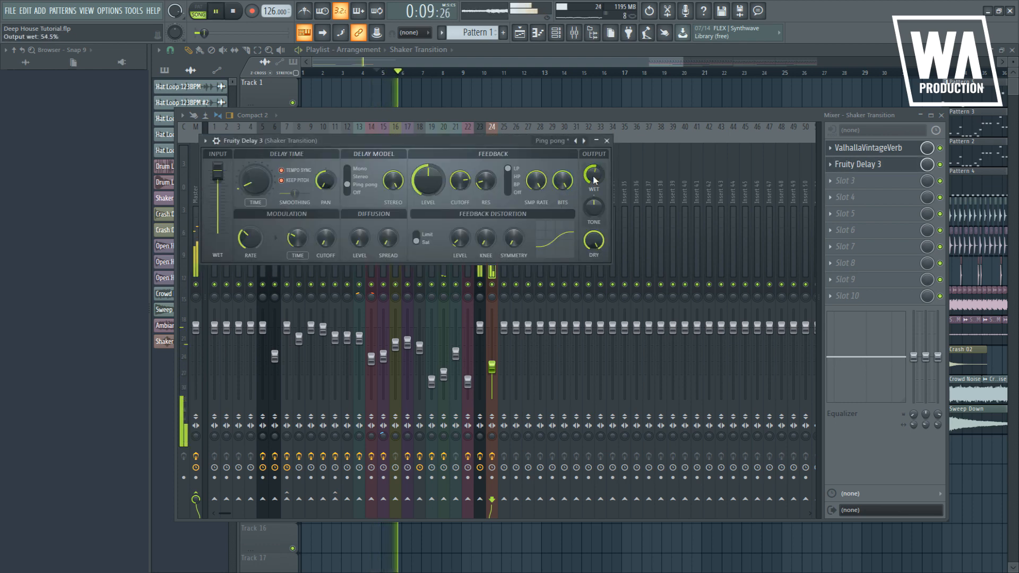
pyautogui.click(565, 115)
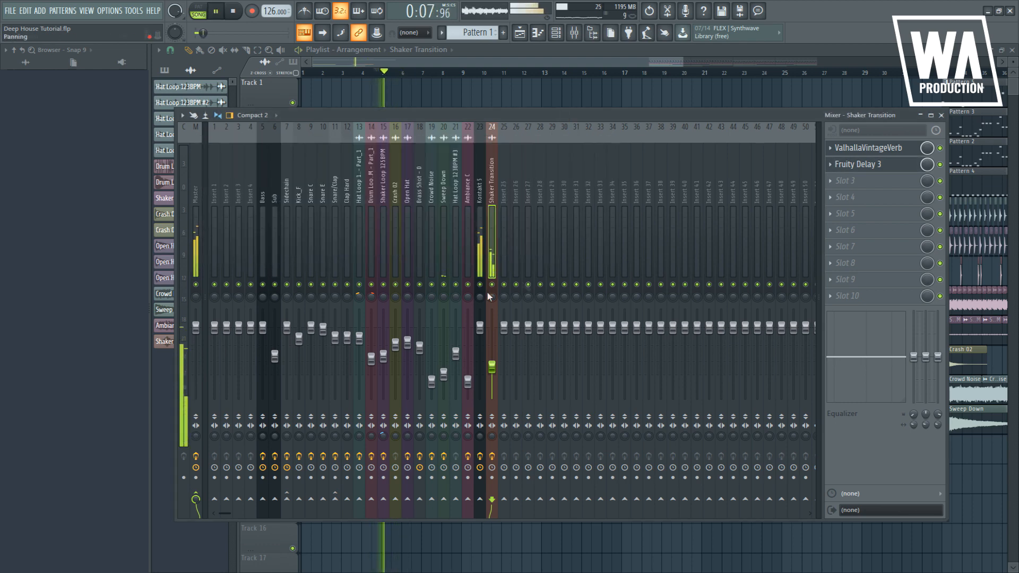
pyautogui.click(858, 166)
pyautogui.press('space')
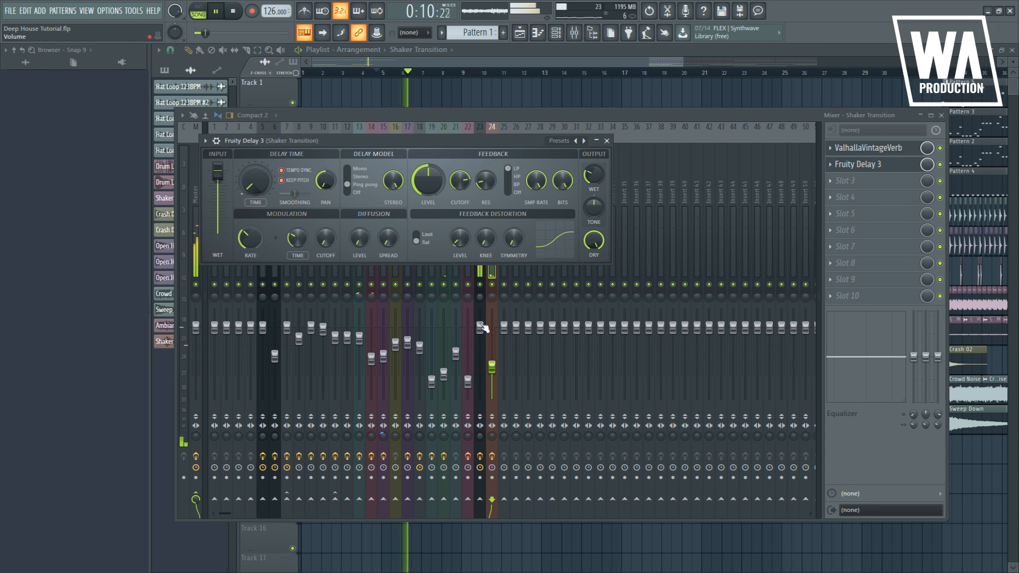
# - Lower the Shaker Transition mixer fader a little further and return to the playlist
pyautogui.click(493, 278)
pyautogui.press('space')
pyautogui.moveTo(491, 367); pyautogui.dragTo(493, 379)
pyautogui.press('F9')
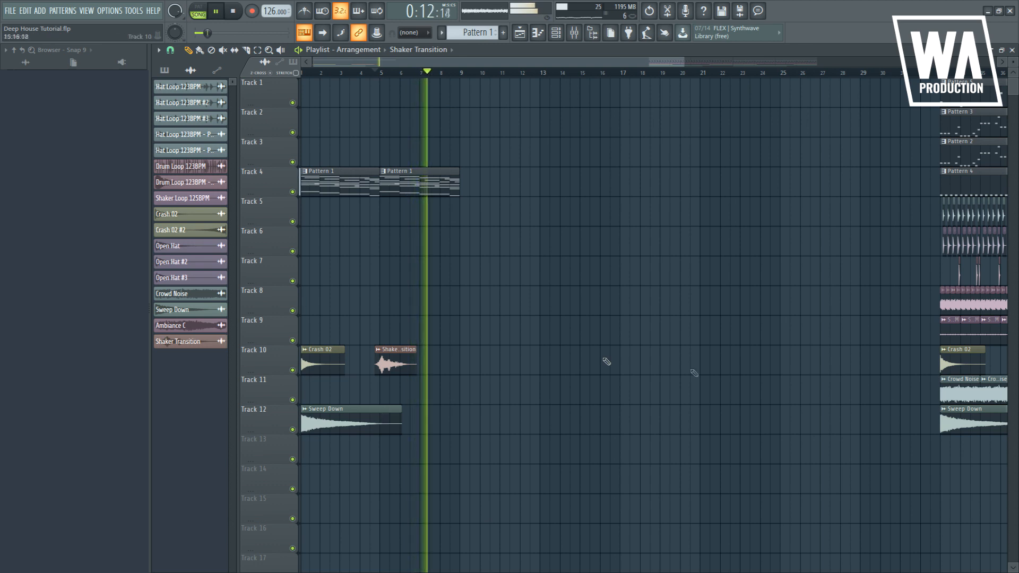
# - Copy the reversed Crash 02 #2 clip to Track 10 in the intro so that it ends at bar 9
pyautogui.scroll(-3, 757, 382)
pyautogui.moveTo(734, 369); pyautogui.dragTo(378, 368)
pyautogui.scroll(5, 378, 368)
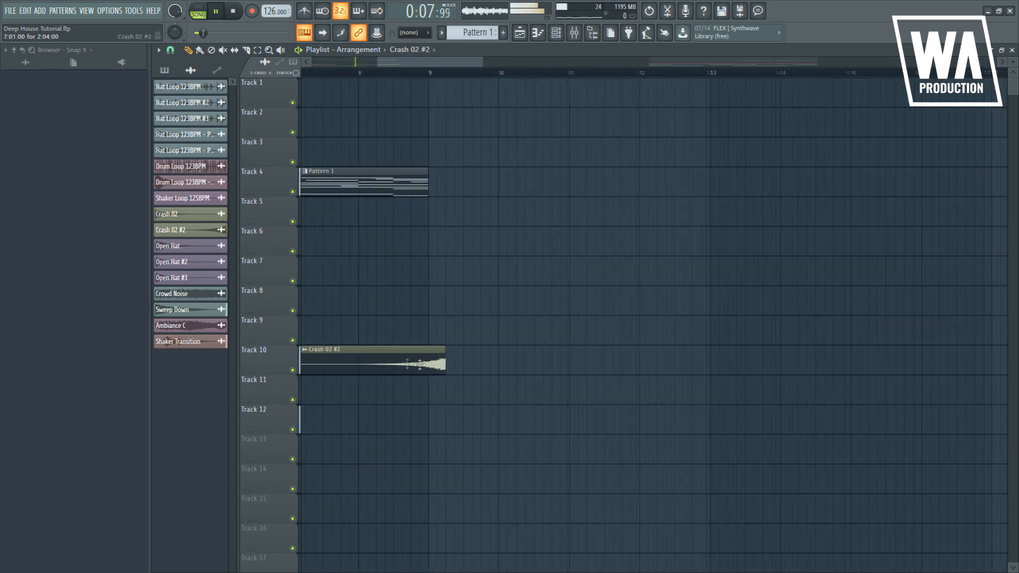
pyautogui.scroll(-5, 381, 318)
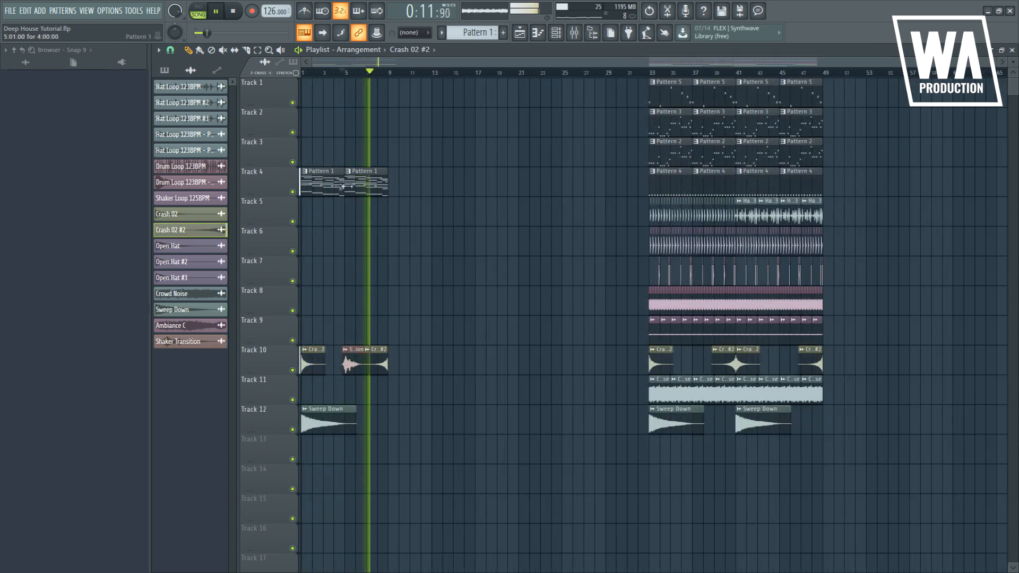
# - Copy Pattern 1 to bar 9 on Track 4 and place Pattern 4 beneath it on Track 5
pyautogui.moveTo(367, 186); pyautogui.dragTo(411, 196)
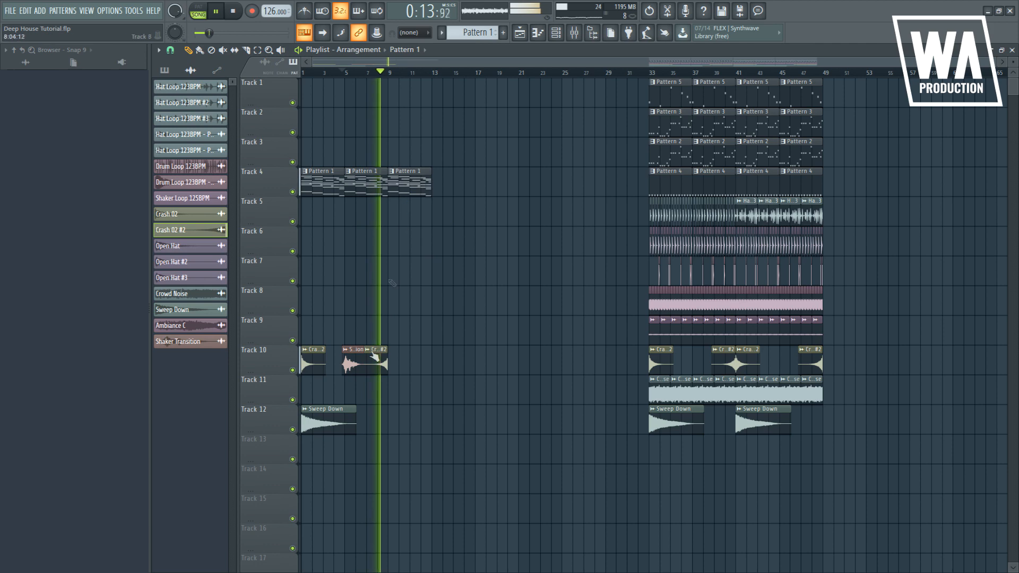
pyautogui.press('space')
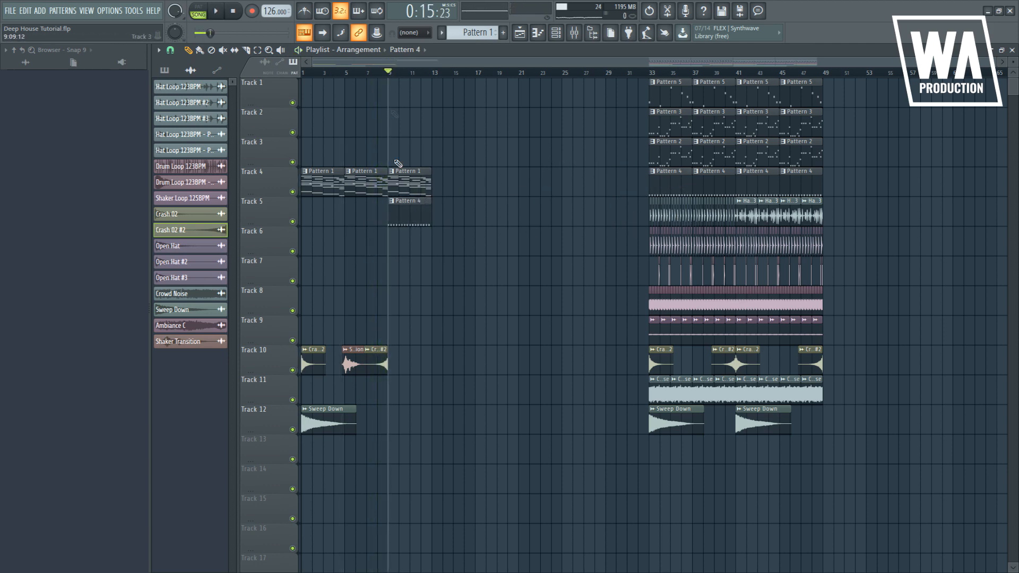
# - Copy the Kick_F notes from Pattern 4 into the empty Pattern 6 and lower their velocity to about 59%
pyautogui.doubleClick(405, 215)
pyautogui.click(554, 38)
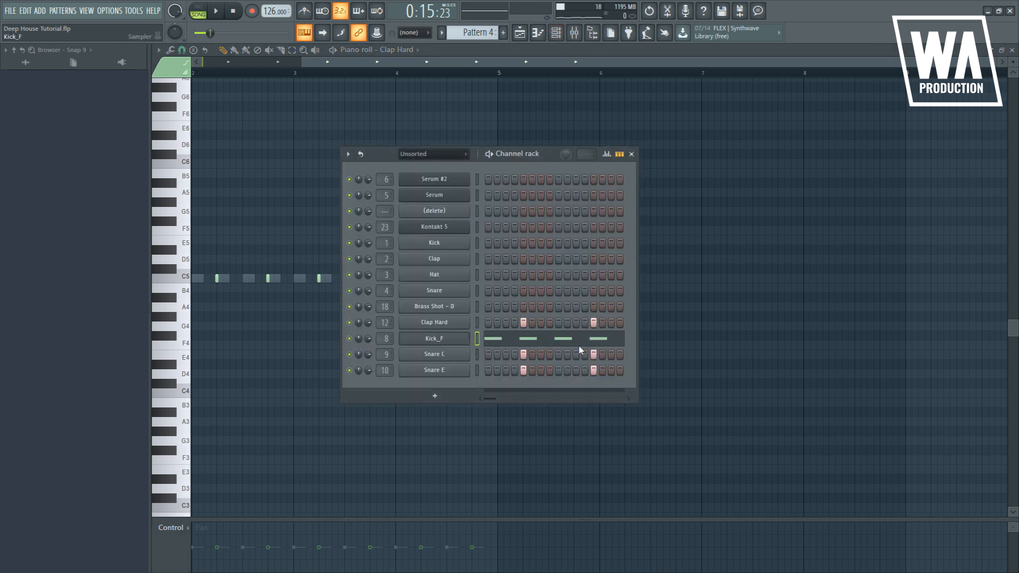
pyautogui.click(503, 32)
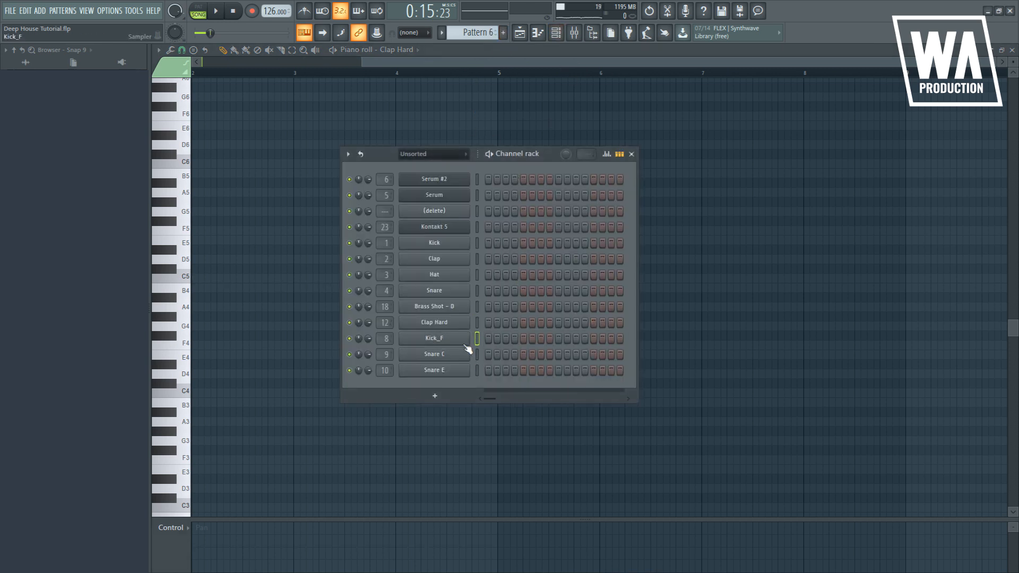
pyautogui.hotkey('ctrl', 'v')
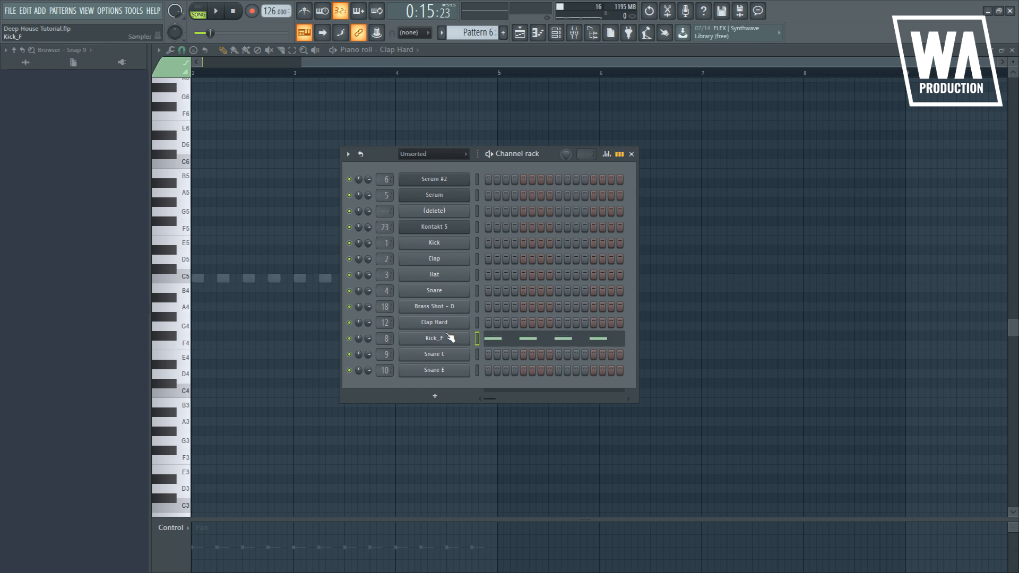
pyautogui.click(528, 338)
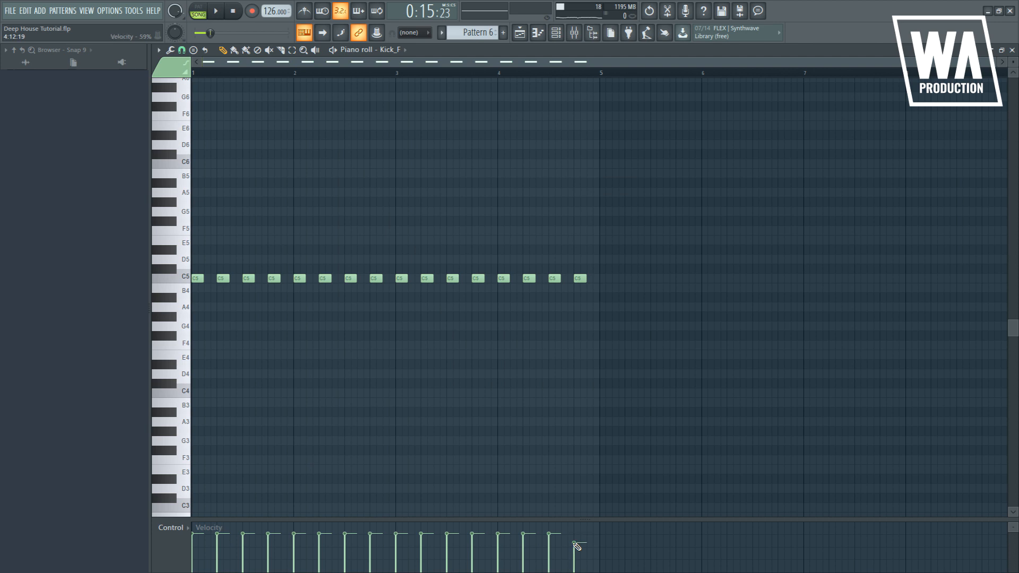
# - Add DJMFilter to the fifth effect slot of the Kick_F mixer track and play Pattern 6
pyautogui.click(573, 32)
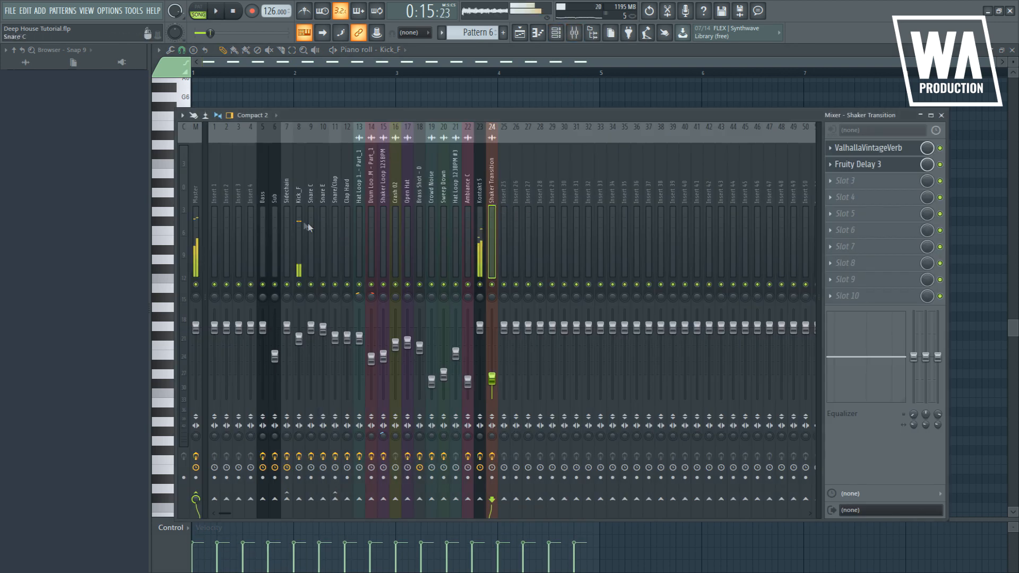
pyautogui.click(299, 241)
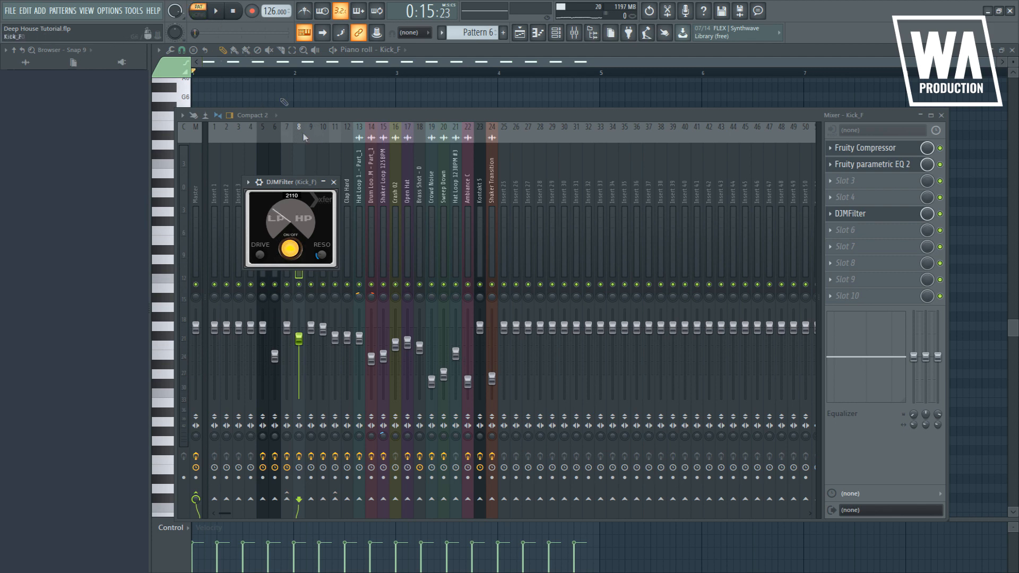
pyautogui.rightClick(261, 87)
pyautogui.press('space')
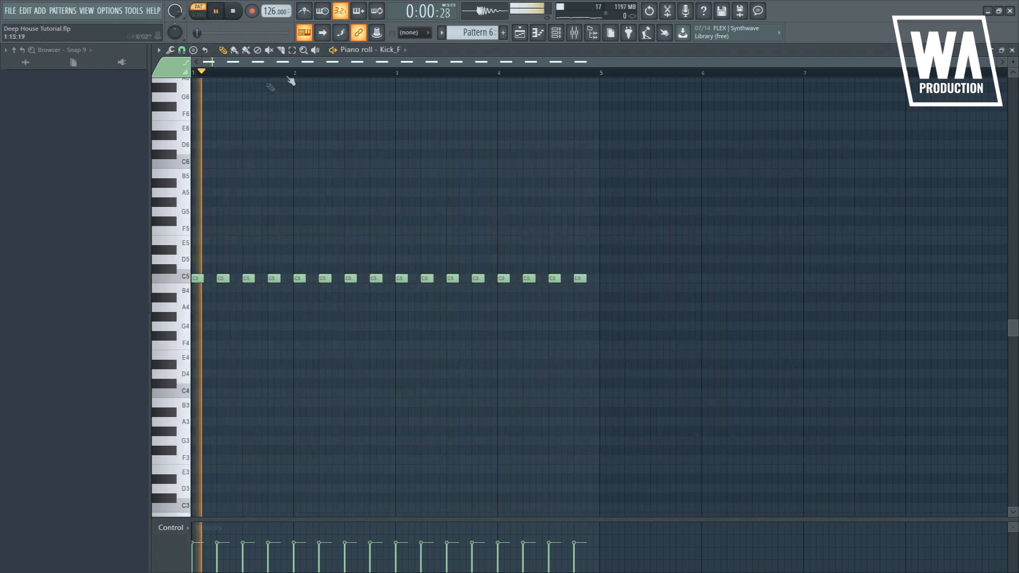
# - Set the low-pass cutoff of Kick_F's DJMFilter to 400 Hz while listening to the kick
pyautogui.click(575, 33)
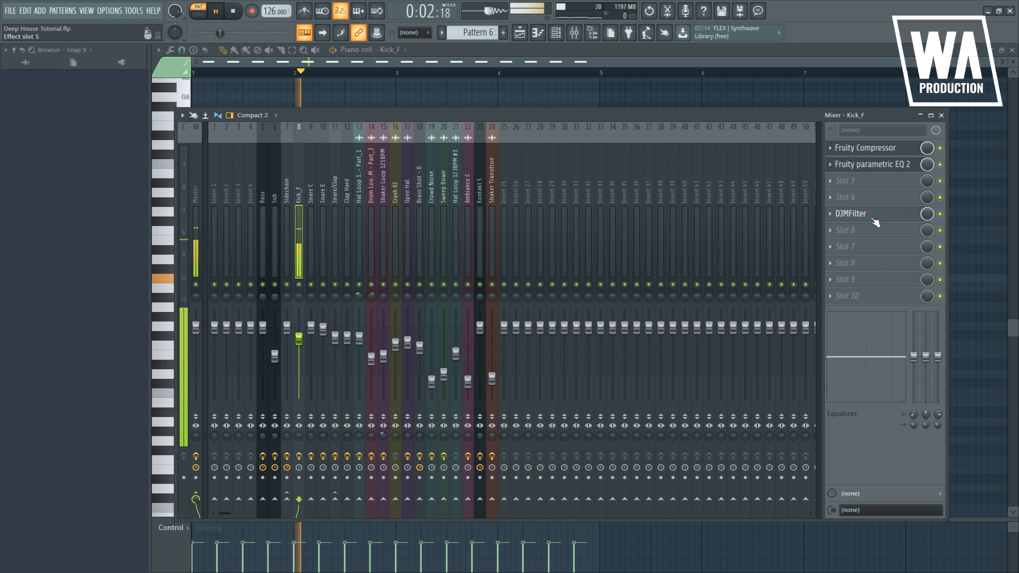
pyautogui.click(883, 212)
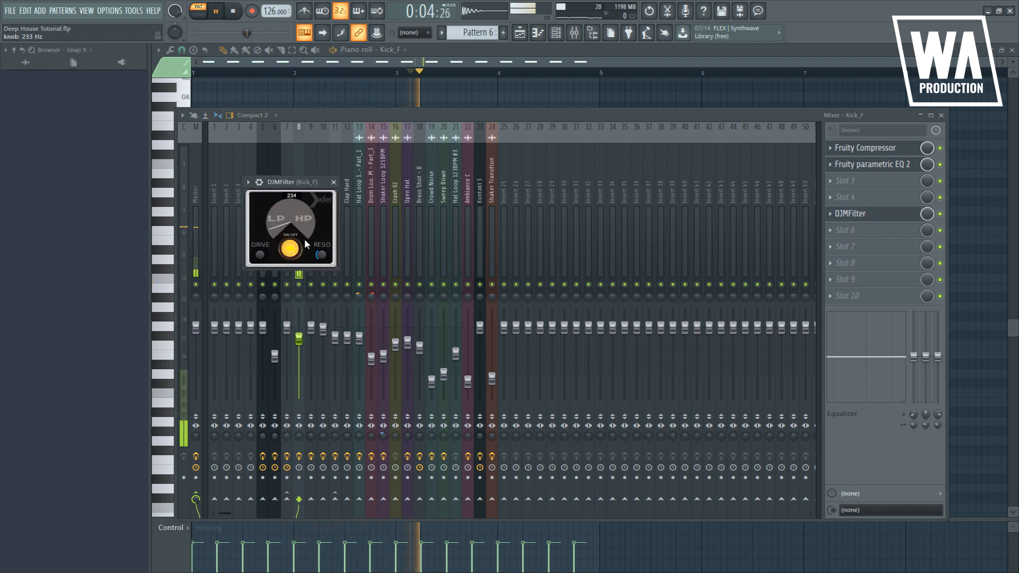
pyautogui.moveTo(306, 225); pyautogui.dragTo(321, 258)
pyautogui.click(333, 182)
pyautogui.press('space')
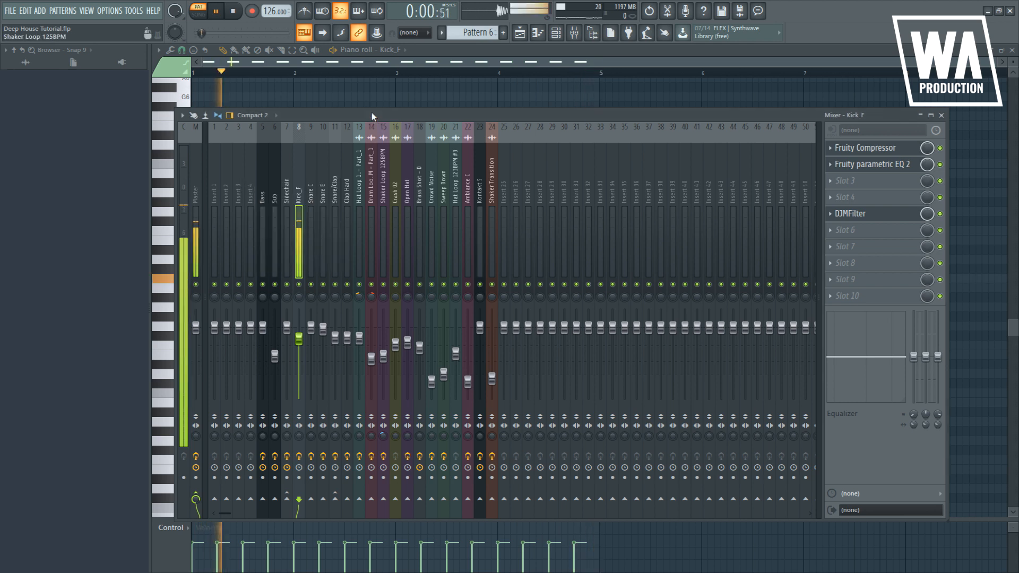
# - Create an automation clip for Kick_F's DJMFilter mix level on Track 13 and drop the level to minimum at bar 33
pyautogui.click(896, 215)
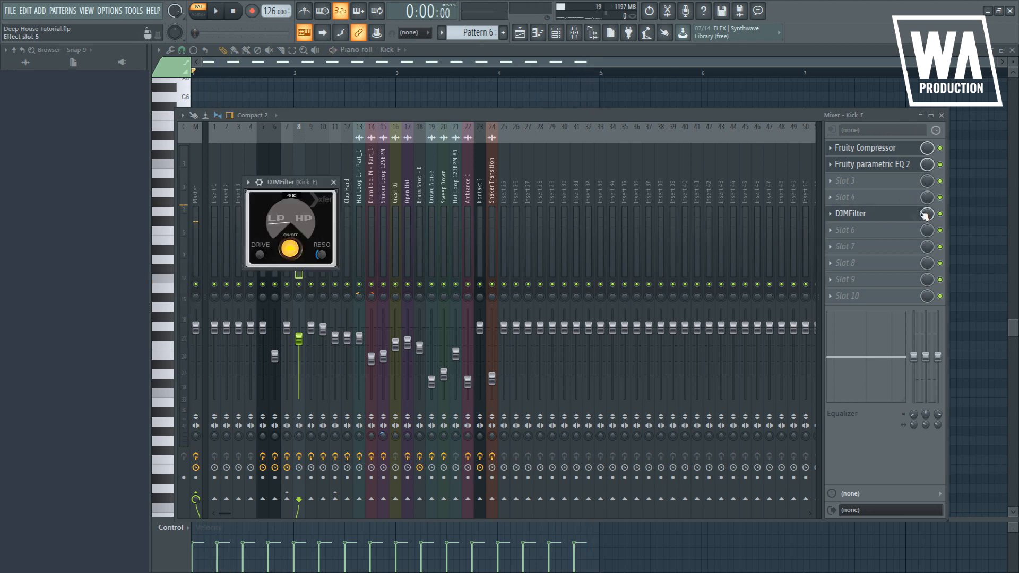
pyautogui.click(866, 214)
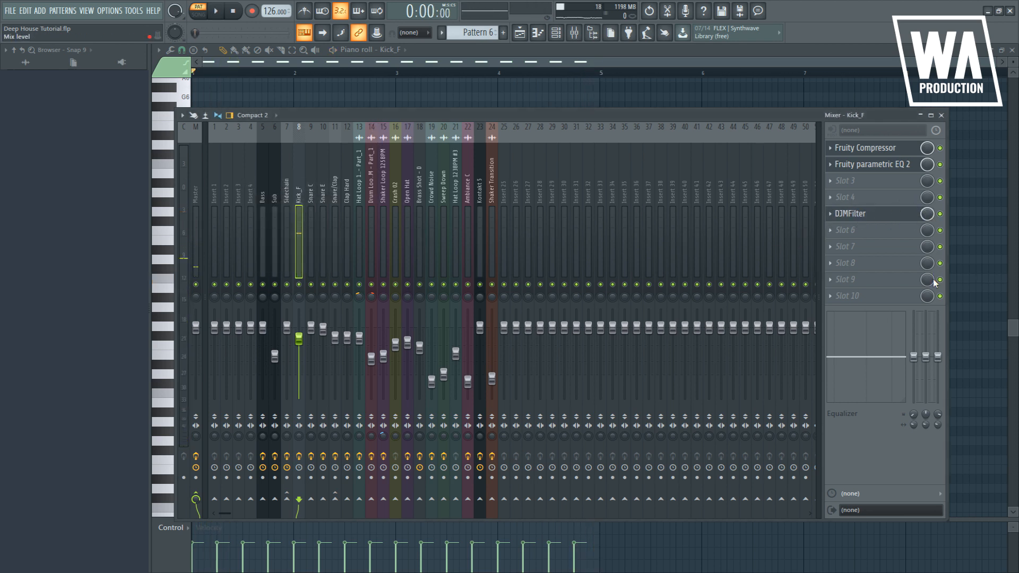
pyautogui.click(520, 34)
pyautogui.scroll(-3, 536, 223)
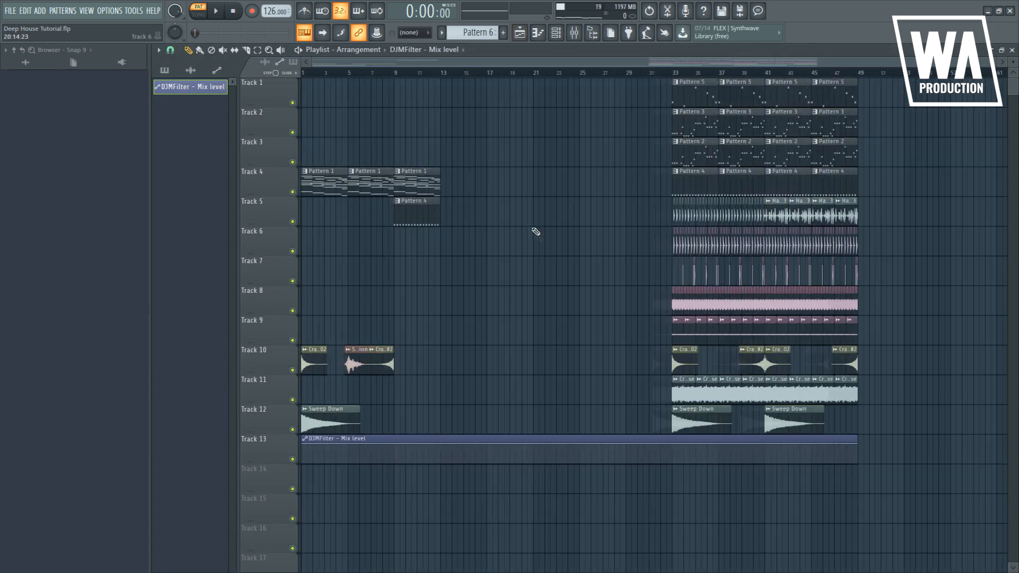
pyautogui.moveTo(649, 451); pyautogui.dragTo(656, 486)
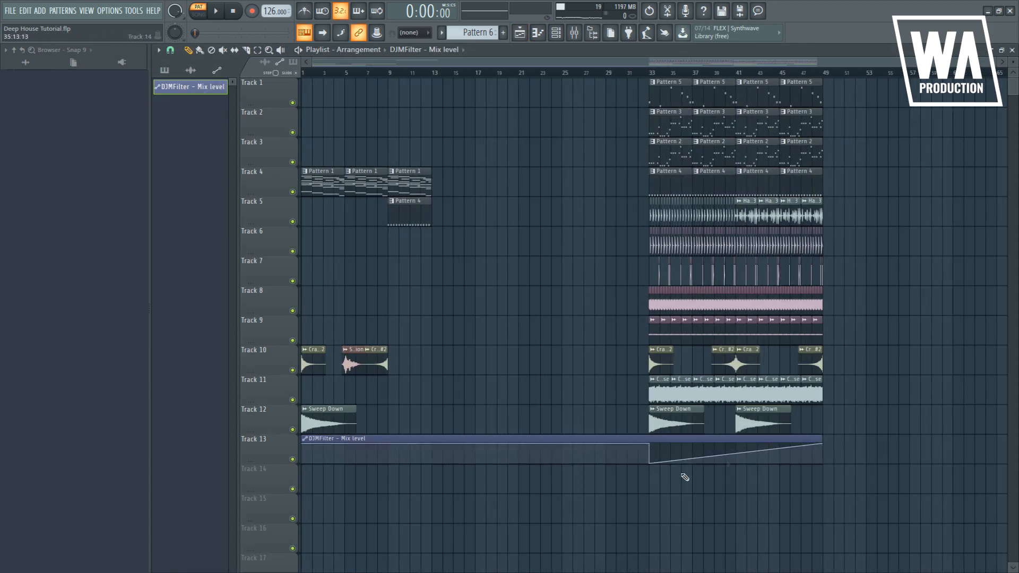
# - Play the arrangement from around bar 8 and copy the Crash 02 clip to bar 9 on Track 10
pyautogui.click(379, 73)
pyautogui.moveTo(420, 364); pyautogui.dragTo(399, 371)
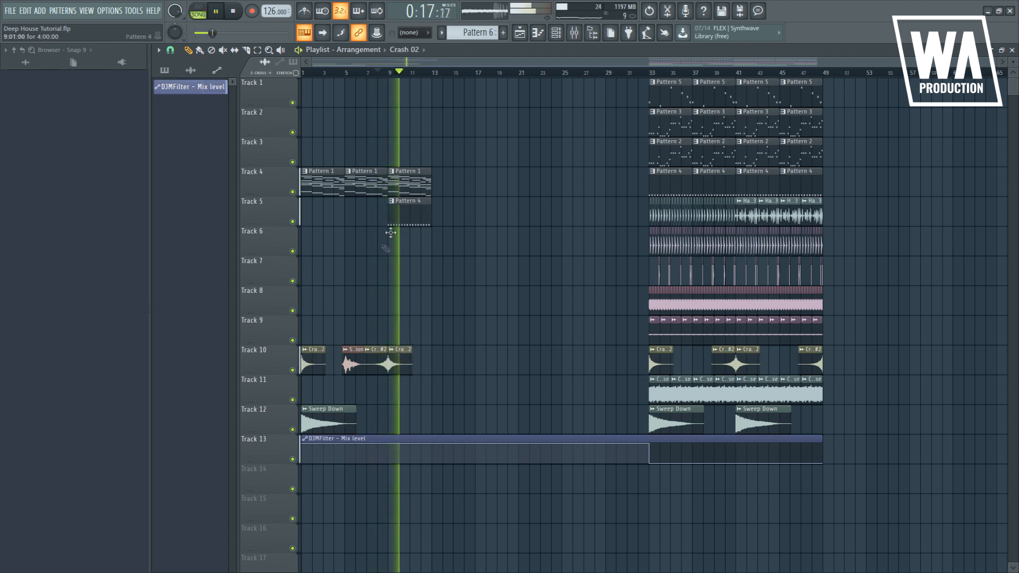
# - Place Pattern 6 at bars 9 and 13 on Track 6 and delete the Pattern 4 clip from Track 5
pyautogui.click(503, 32)
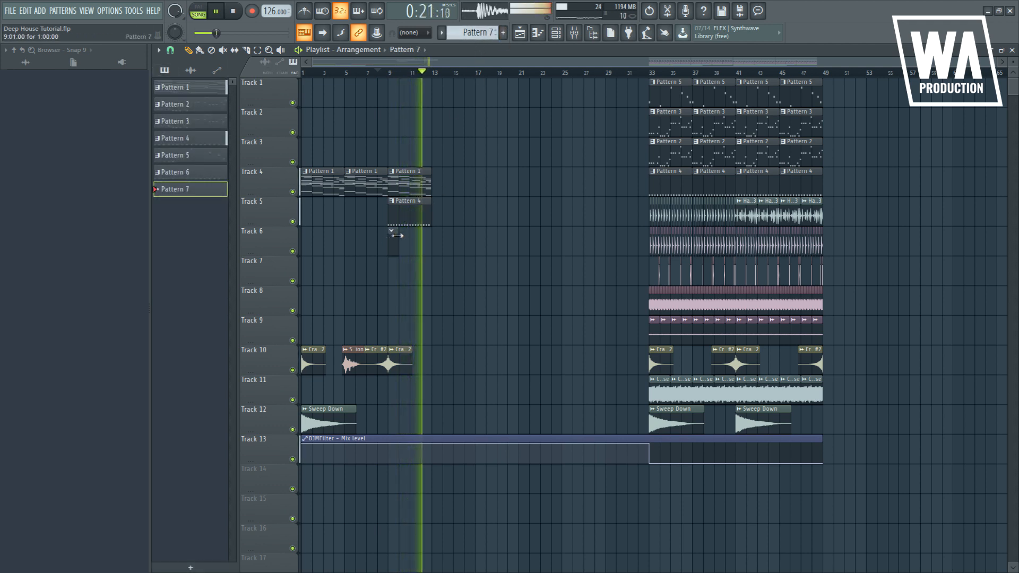
pyautogui.click(215, 173)
pyautogui.rightClick(393, 243)
pyautogui.click(394, 243)
pyautogui.rightClick(419, 211)
pyautogui.click(455, 247)
# - Copy the Pattern 1 chords to bar 13 on Track 4 and play from bar 9
pyautogui.press('space')
pyautogui.press('space')
pyautogui.click(414, 183)
pyautogui.click(456, 182)
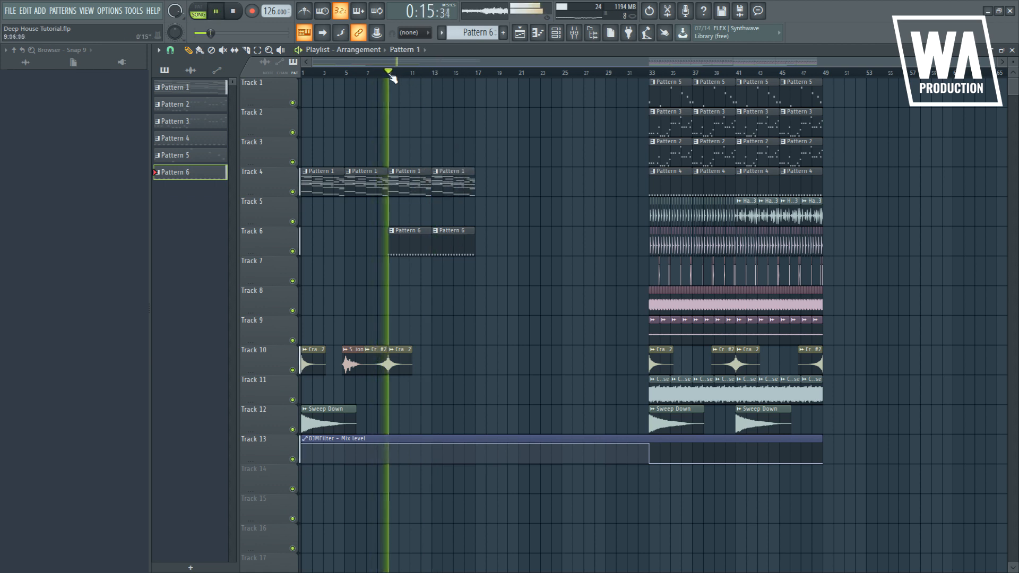
# - Duplicate the Pattern 1 and Pattern 6 clips into bars 17 to 24 and move all Pattern 6 clips up to Track 5
pyautogui.moveTo(489, 137); pyautogui.dragTo(492, 254)
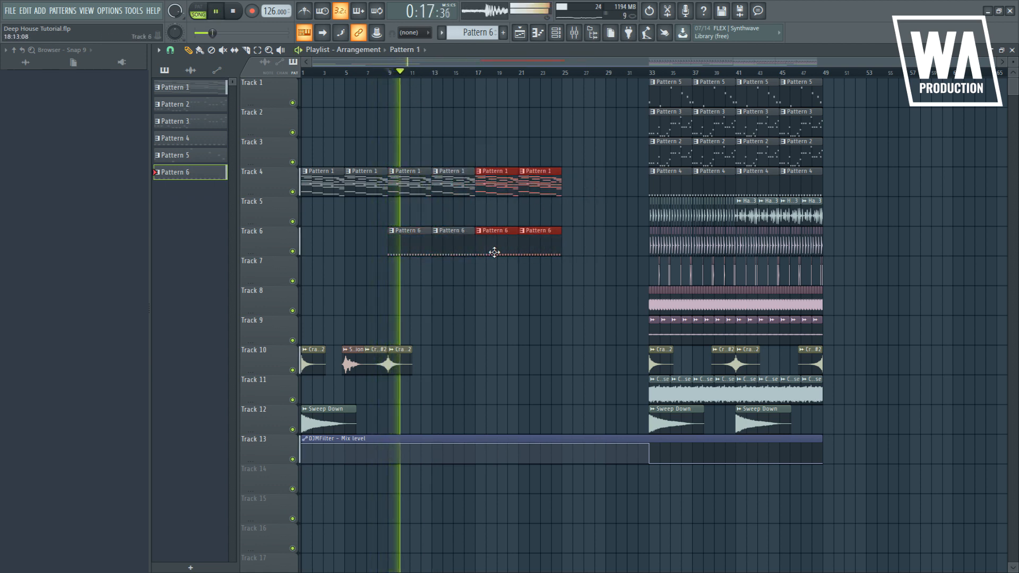
pyautogui.keyDown('ctrl'); pyautogui.click(460, 305); pyautogui.keyUp('ctrl')
pyautogui.moveTo(555, 240); pyautogui.dragTo(412, 215)
pyautogui.keyDown('ctrl'); pyautogui.click(457, 282); pyautogui.keyUp('ctrl')
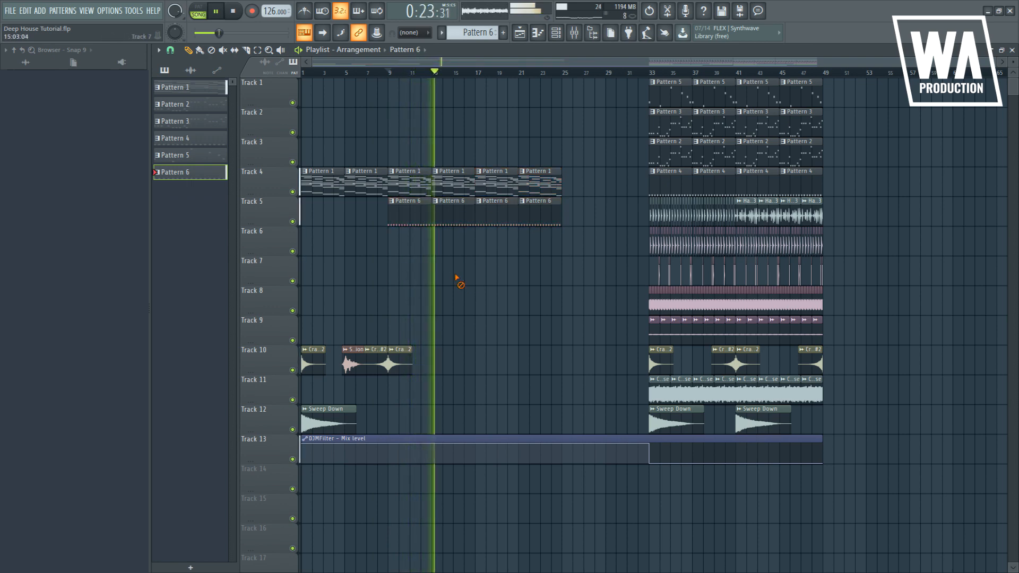
# - Copy a group of Open Hat clips to bar 17 on Track 6 and the Crash 02 #2 and Crash 02 pair around bar 17 on Track 10
pyautogui.scroll(3, 632, 253)
pyautogui.moveTo(656, 246); pyautogui.dragTo(400, 250)
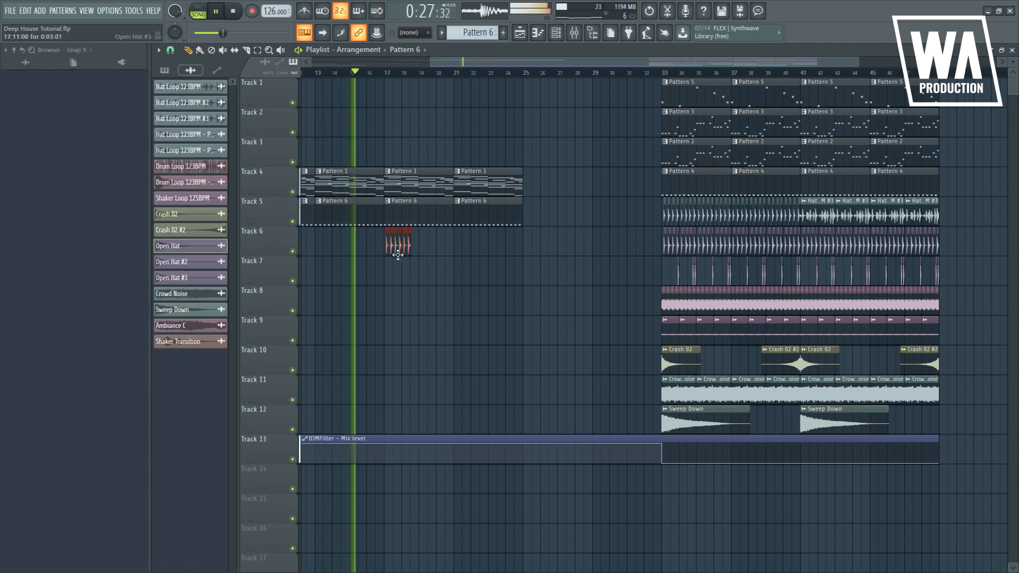
pyautogui.scroll(-2, 578, 360)
pyautogui.moveTo(722, 365); pyautogui.dragTo(483, 361)
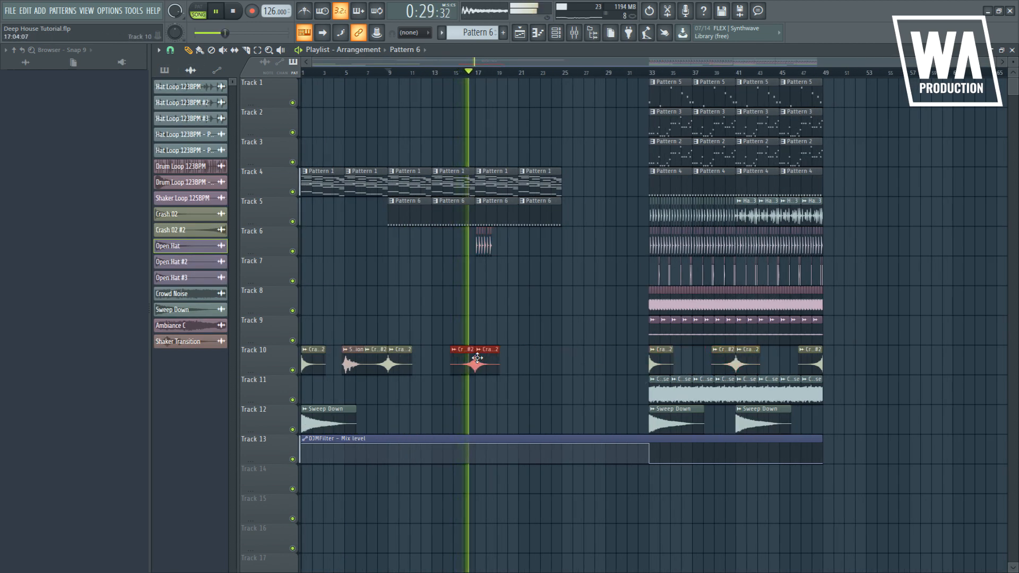
# - Repeat the Open Hat clips up to bar 25 on Track 6 and fill bars 17 to 24 of Track 7 with Shaker Loop 125BPM clips
pyautogui.scroll(3, 496, 268)
pyautogui.moveTo(504, 248)
pyautogui.mouseDown()
pyautogui.moveTo(437, 241)
pyautogui.moveTo(575, 257)
pyautogui.moveTo(446, 255)
pyautogui.moveTo(769, 257)
pyautogui.mouseUp()
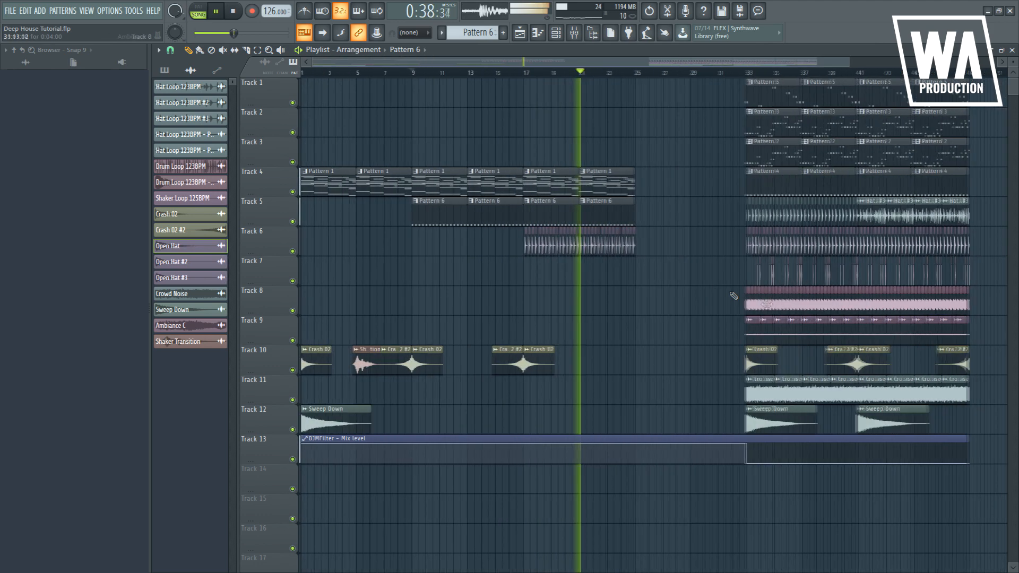
pyautogui.press('space')
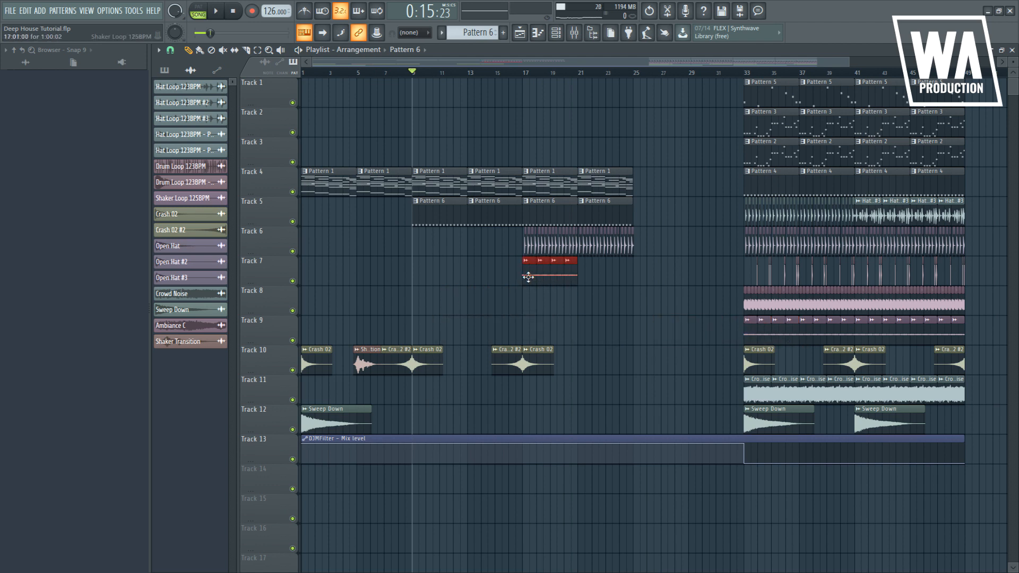
pyautogui.press('space')
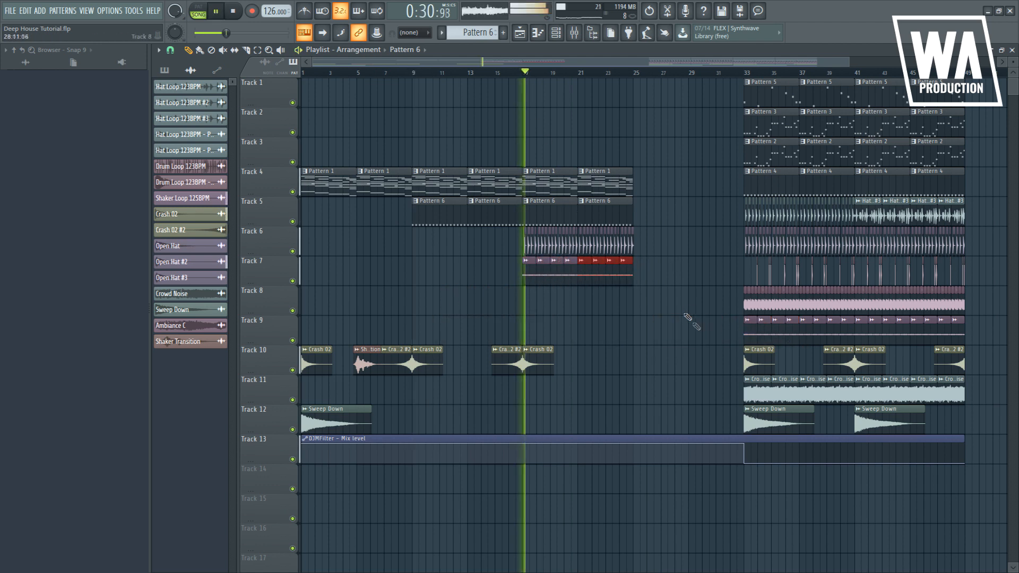
# - Place four consecutive Crowd Noise clips on Track 11 from bar 17 to bar 25
pyautogui.click(762, 384)
pyautogui.click(540, 392)
pyautogui.moveTo(541, 393); pyautogui.dragTo(534, 392)
pyautogui.click(562, 393)
pyautogui.click(578, 393)
pyautogui.click(606, 393)
# - Copy the Crash 02 #2 clip on Track 10 so that it ends at bar 25
pyautogui.moveTo(576, 358); pyautogui.dragTo(514, 366)
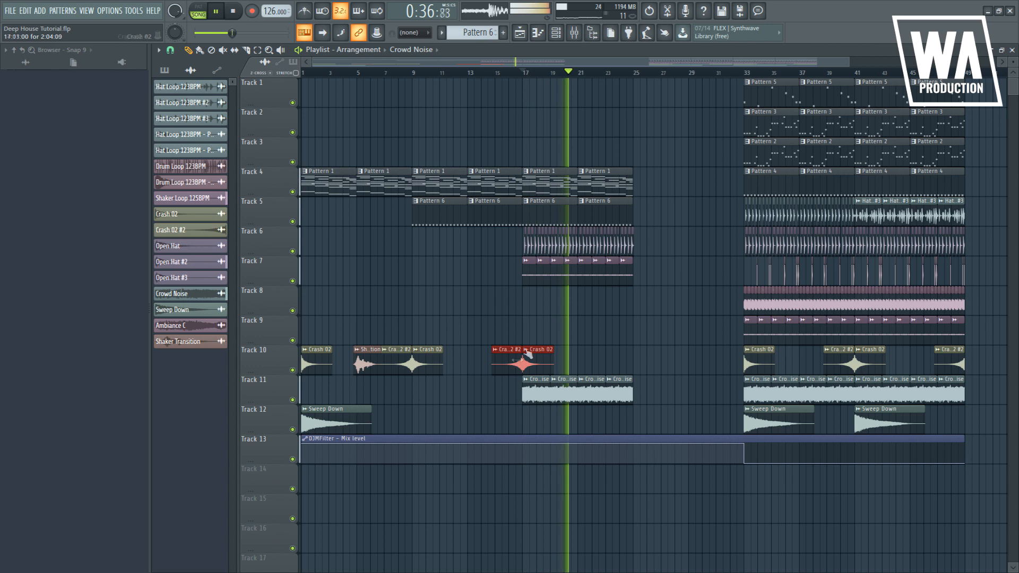
pyautogui.click(514, 366)
pyautogui.click(605, 363)
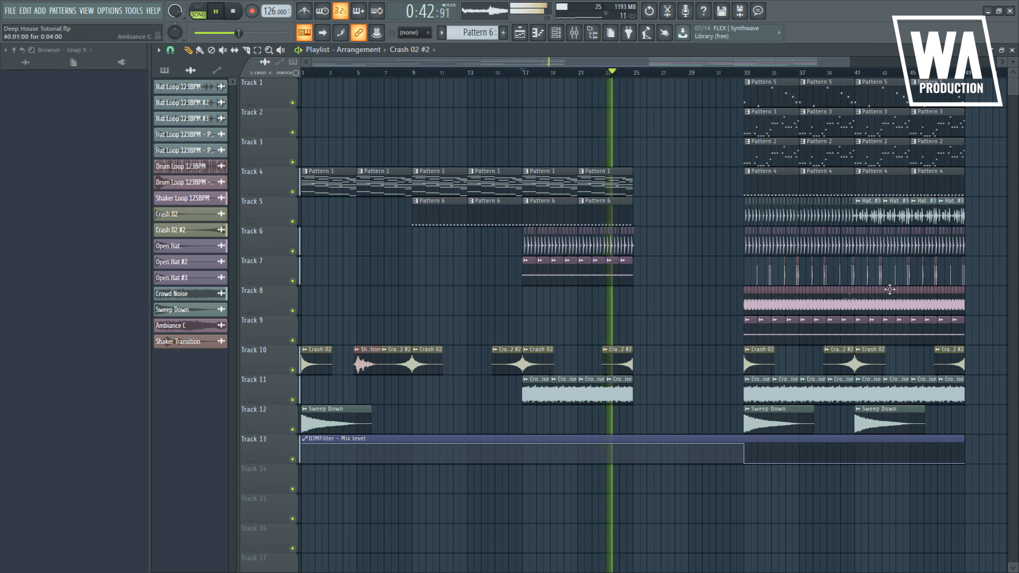
# - Copy the Drum Loop 123BPM part clips from the main section to Track 8 and repeat them across bars 9 to 24
pyautogui.moveTo(805, 271); pyautogui.dragTo(536, 306)
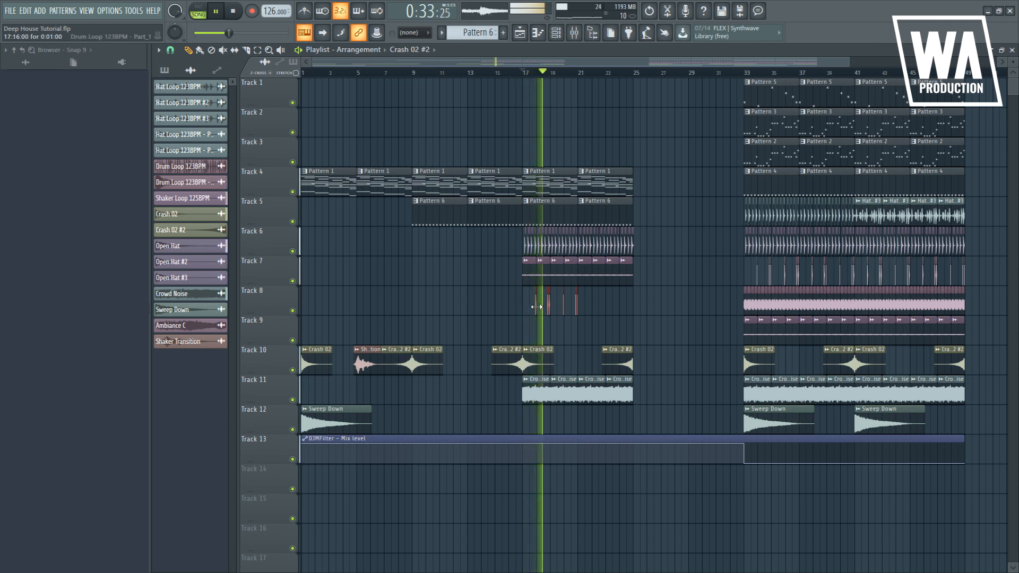
pyautogui.moveTo(535, 306); pyautogui.dragTo(488, 310)
pyautogui.press('space')
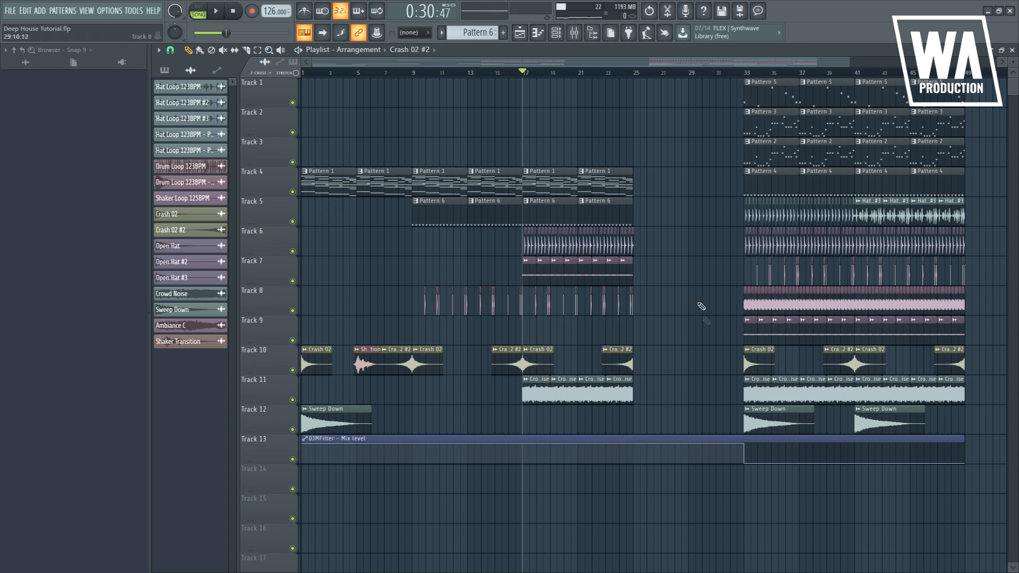
# - Open the Pattern 1 piano chords and add a new Serum channel with the Pop Pad preset
pyautogui.doubleClick(552, 185)
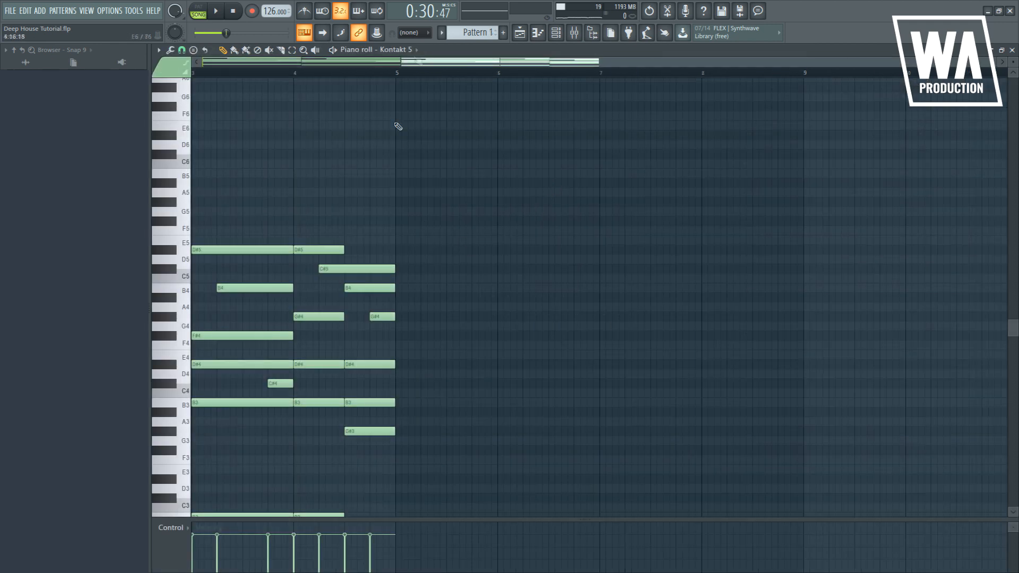
pyautogui.click(555, 33)
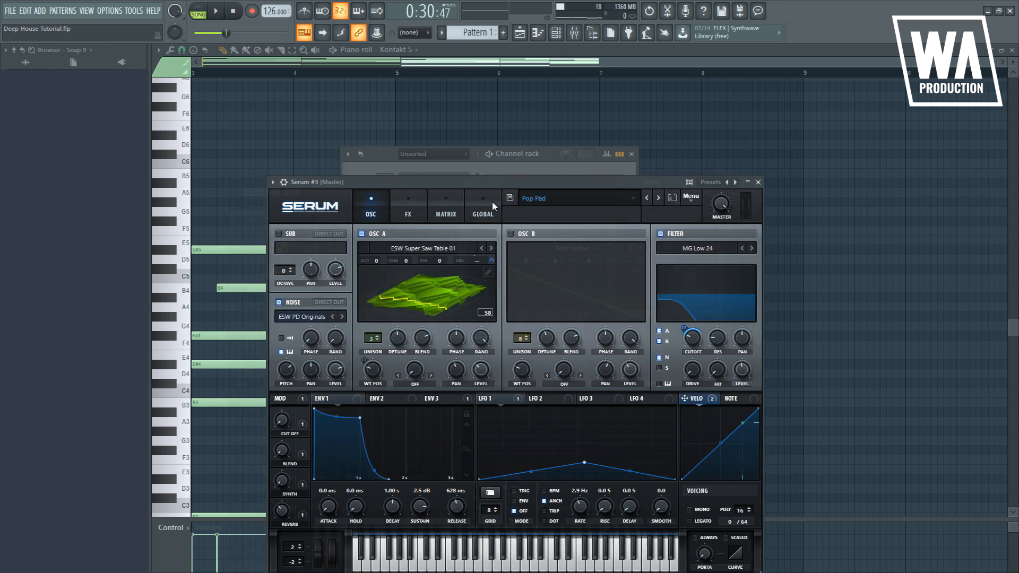
pyautogui.click(474, 172)
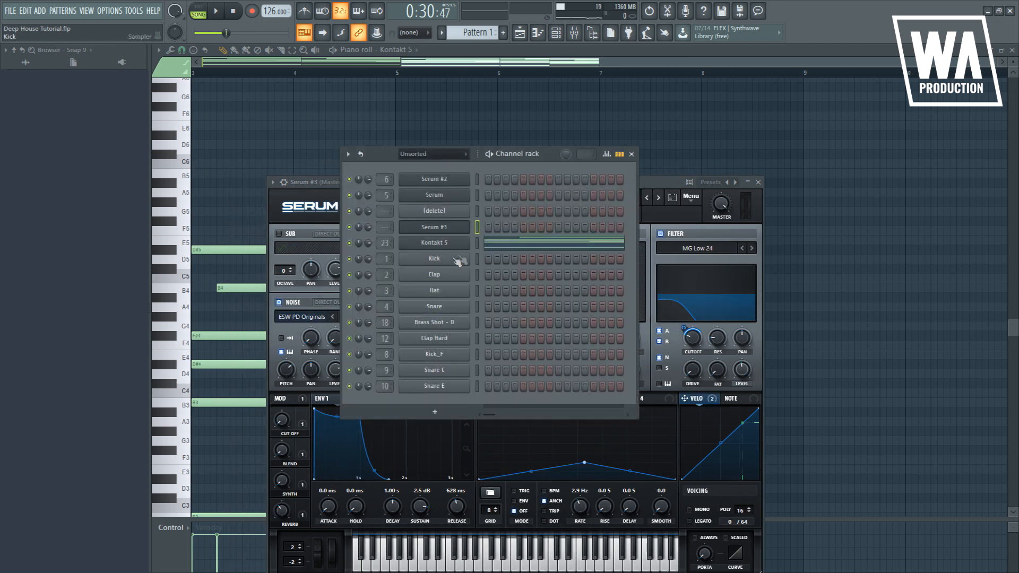
# - Create Pattern 7, paste the chords into the Serum #3 channel, and play the pattern with its notes open
pyautogui.click(503, 33)
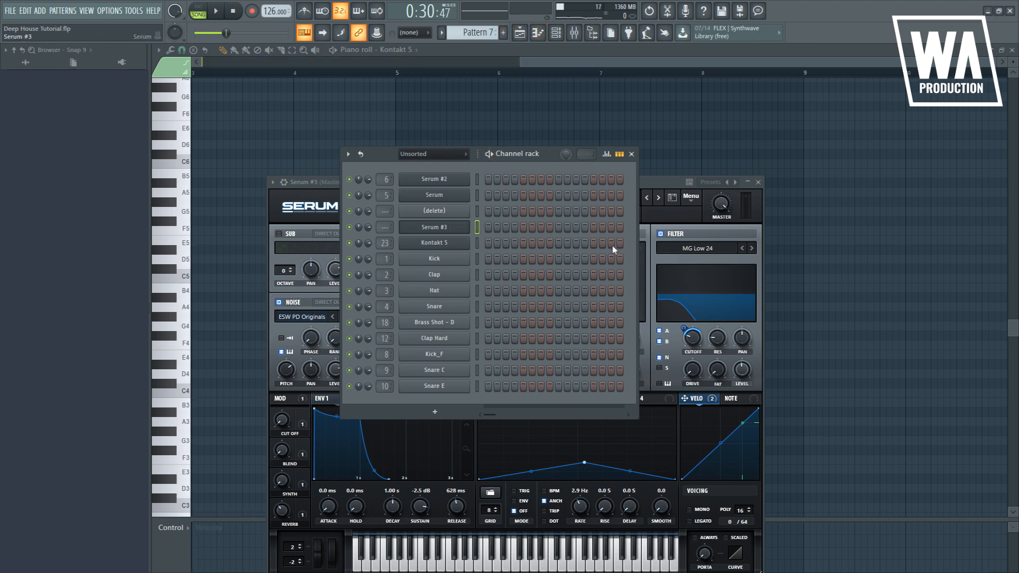
pyautogui.hotkey('ctrl', 'v')
pyautogui.click(199, 8)
pyautogui.press('space')
pyautogui.click(508, 231)
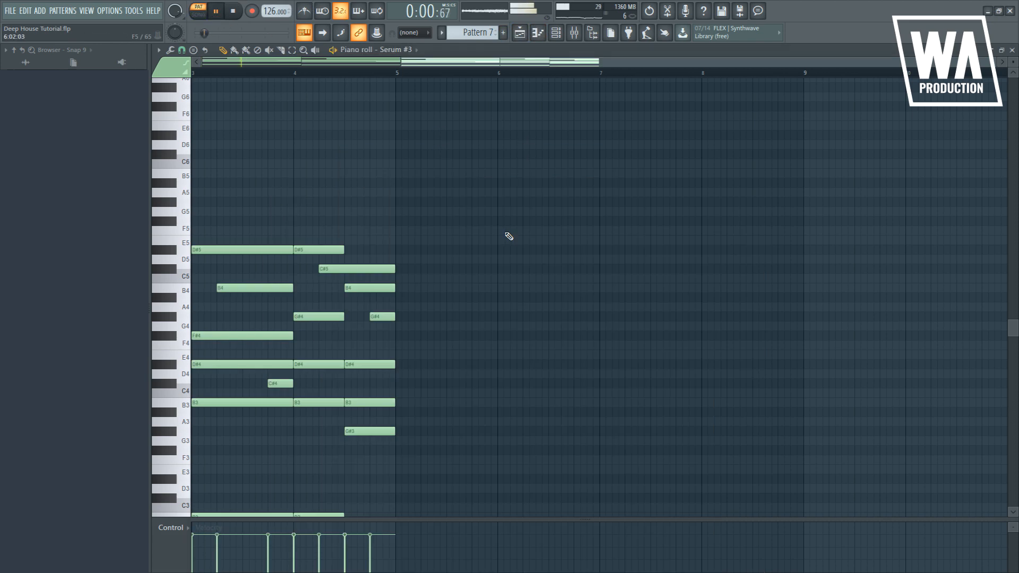
# - Transpose all Serum #3 chord notes down one octave and delete the lowest bass notes
pyautogui.scroll(-2, 487, 238)
pyautogui.scroll(-1, 489, 239)
pyautogui.hotkey('ctrl', 'a')
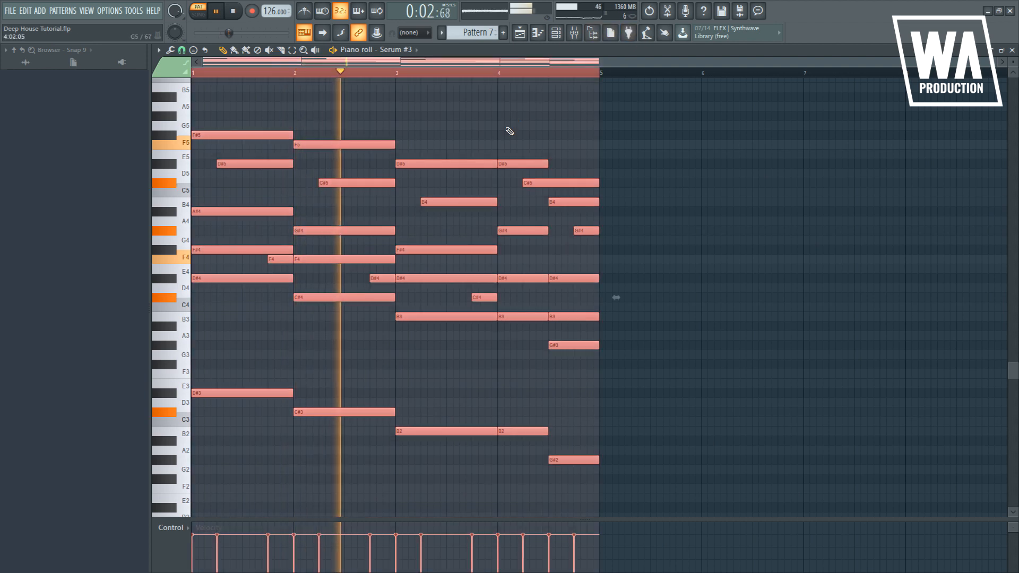
pyautogui.hotkey('ctrl', 'Down')
pyautogui.scroll(-3, 424, 213)
pyautogui.rightClick(281, 306)
pyautogui.rightClick(482, 346)
pyautogui.rightClick(515, 347)
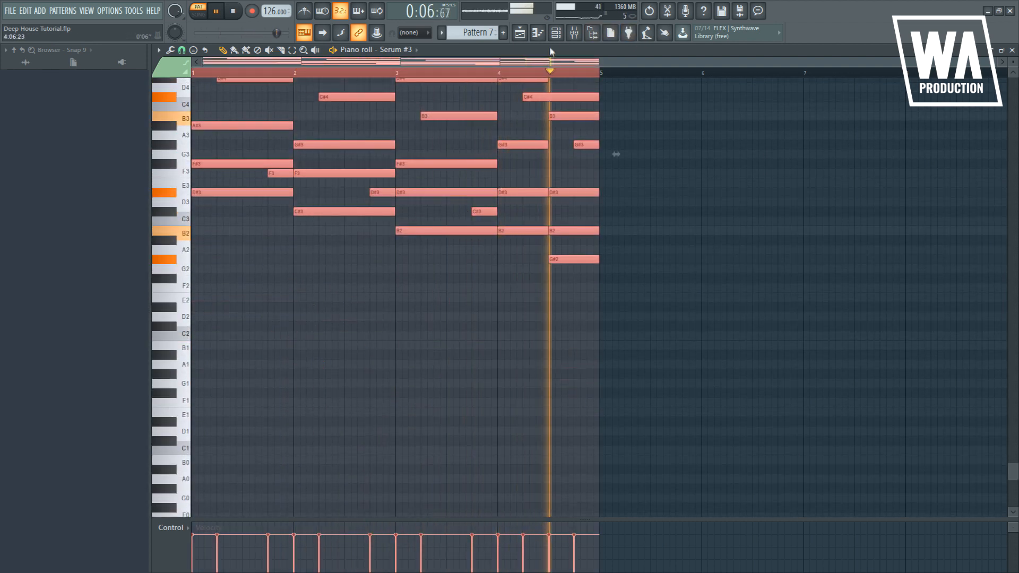
# - Open Serum #3's channel settings, stop playback, and route the pad to mixer track 25
pyautogui.press('F6')
pyautogui.click(447, 227)
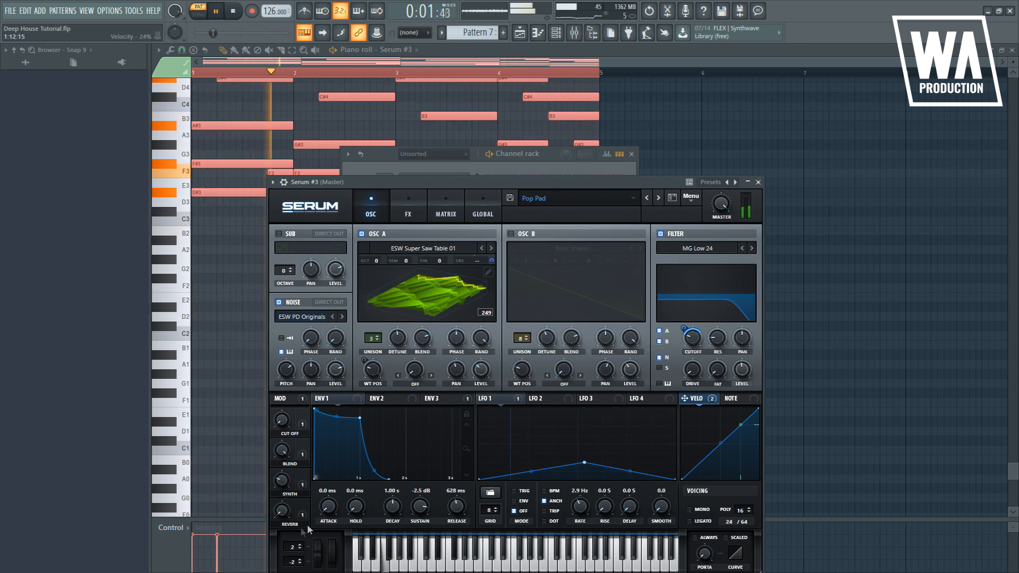
pyautogui.click(280, 186)
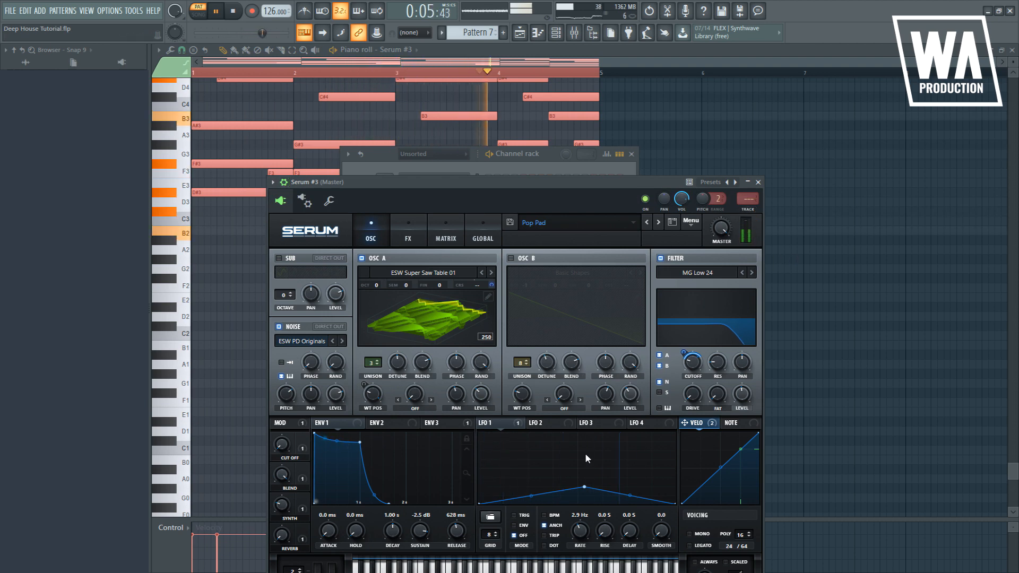
pyautogui.press('space')
pyautogui.hotkey('ctrl', 'l')
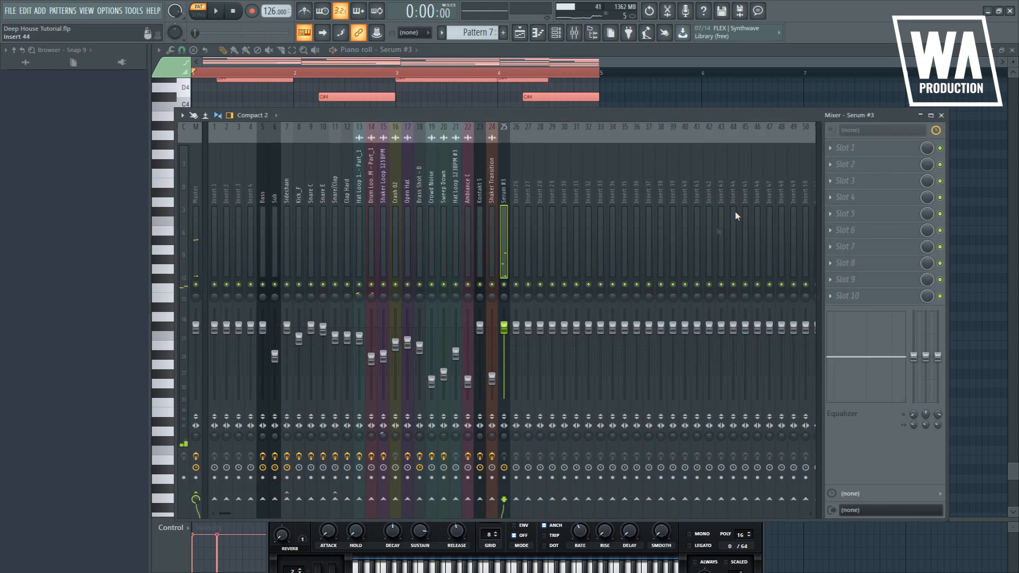
# - On the Serum #3 mixer track, add Fruity parametric EQ 2 cutting highs with band 7 and lows with band 1, and ValhallaVintageVerb at 35.2% mix
pyautogui.press('space')
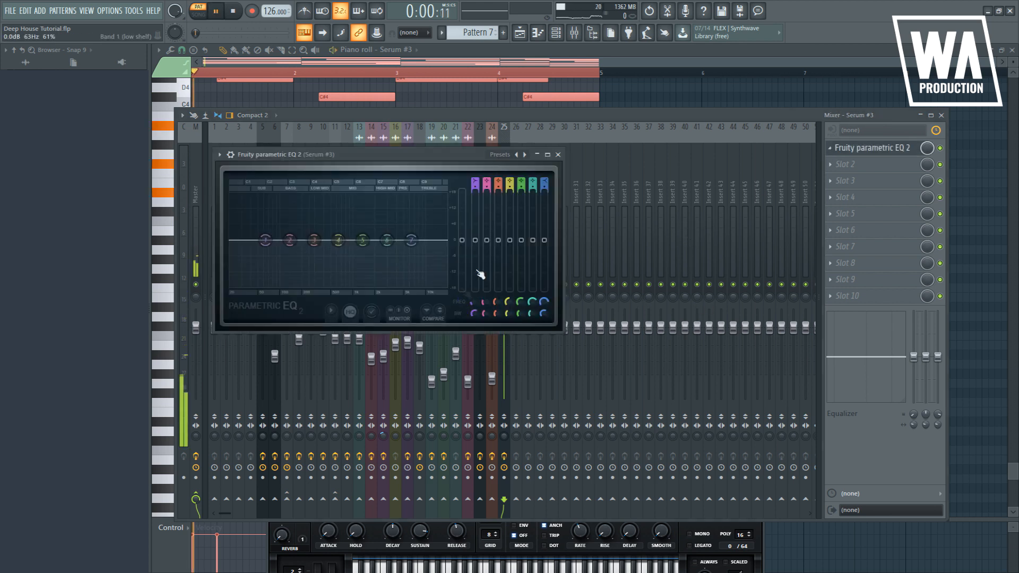
pyautogui.moveTo(441, 240); pyautogui.dragTo(346, 285)
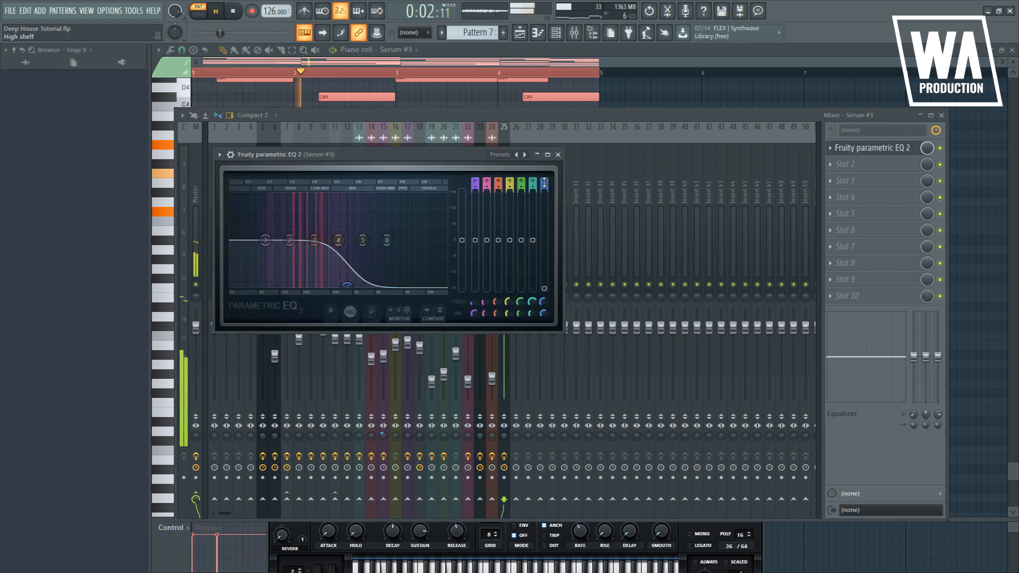
pyautogui.moveTo(547, 181); pyautogui.dragTo(546, 211)
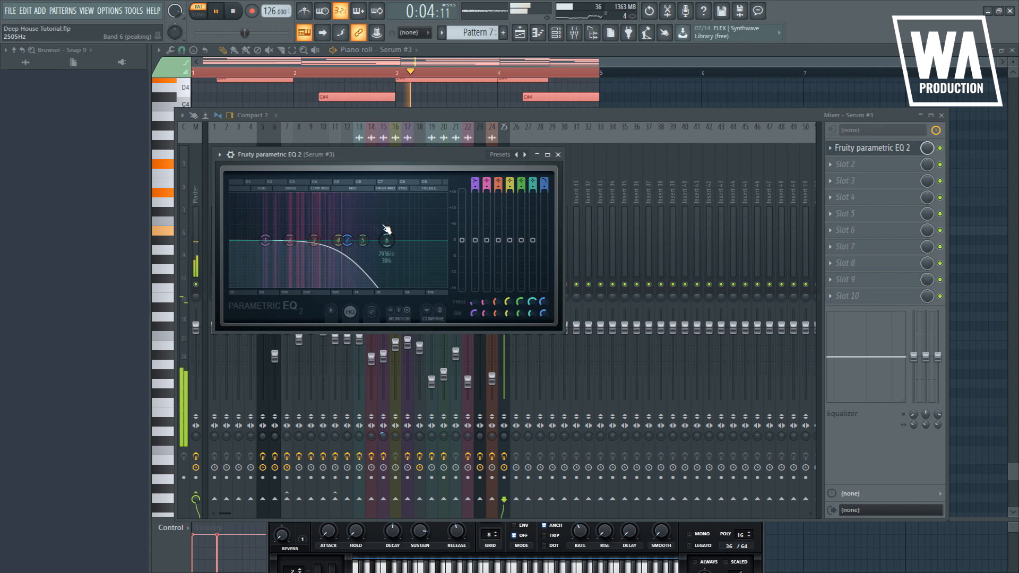
pyautogui.moveTo(263, 247); pyautogui.dragTo(290, 283)
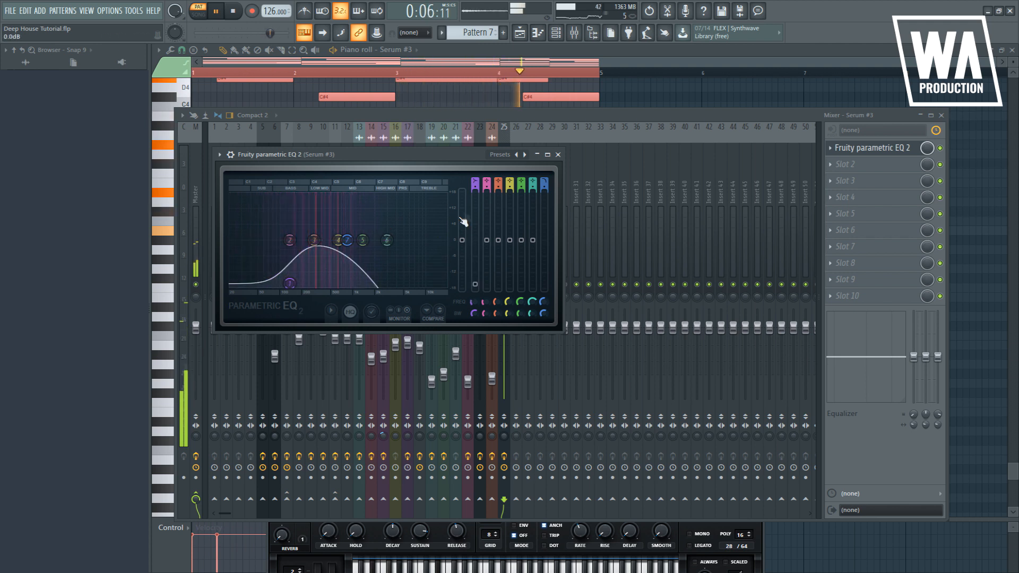
pyautogui.moveTo(475, 181); pyautogui.dragTo(474, 177)
pyautogui.click(871, 166)
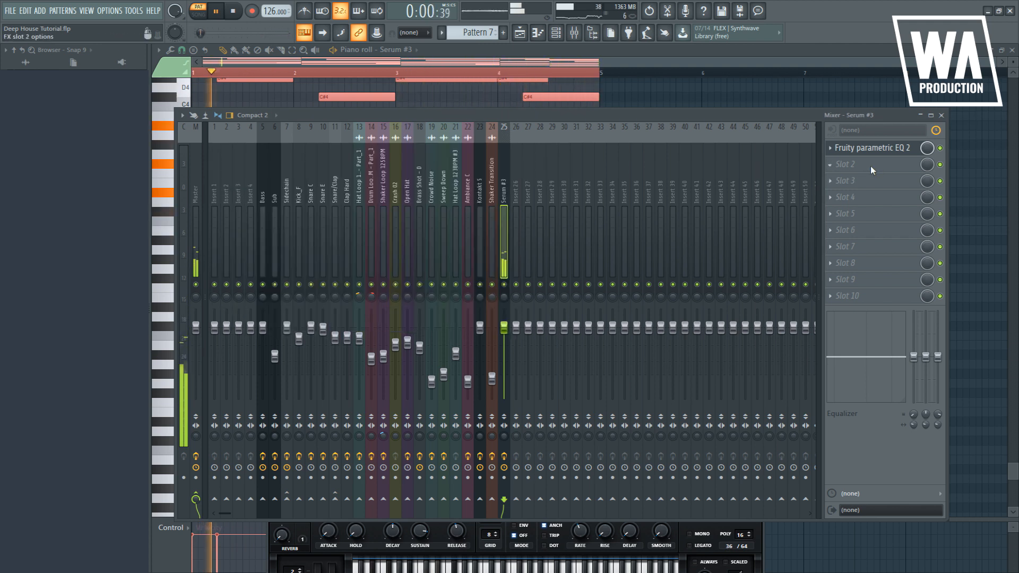
pyautogui.moveTo(266, 256); pyautogui.dragTo(268, 339)
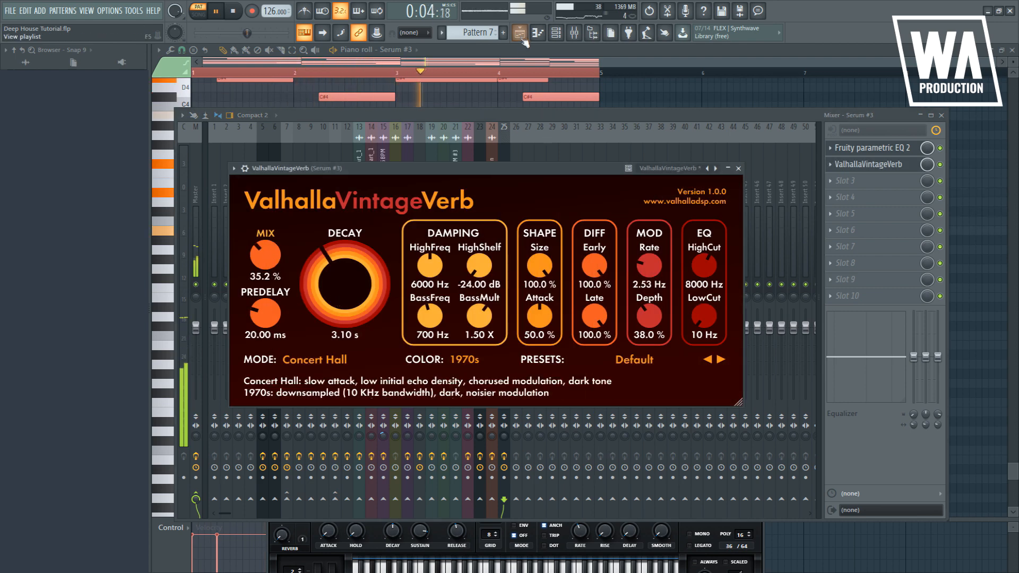
# - Place Pattern 7 at bars 9, 13, 17 and 21 on Track 3 and play the song from just before bar 9
pyautogui.click(520, 32)
pyautogui.click(414, 148)
pyautogui.press('l')
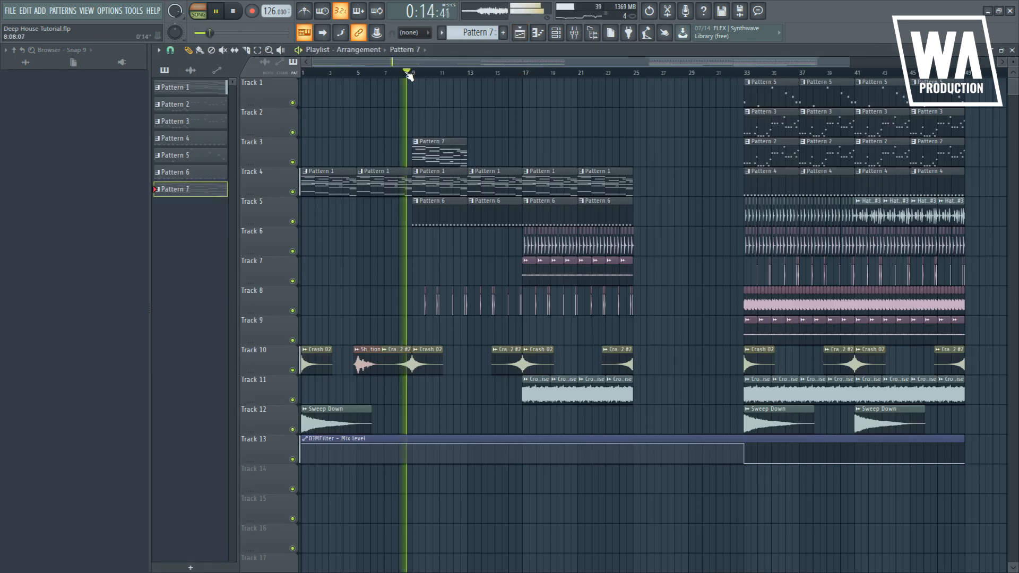
pyautogui.click(471, 152)
pyautogui.click(525, 147)
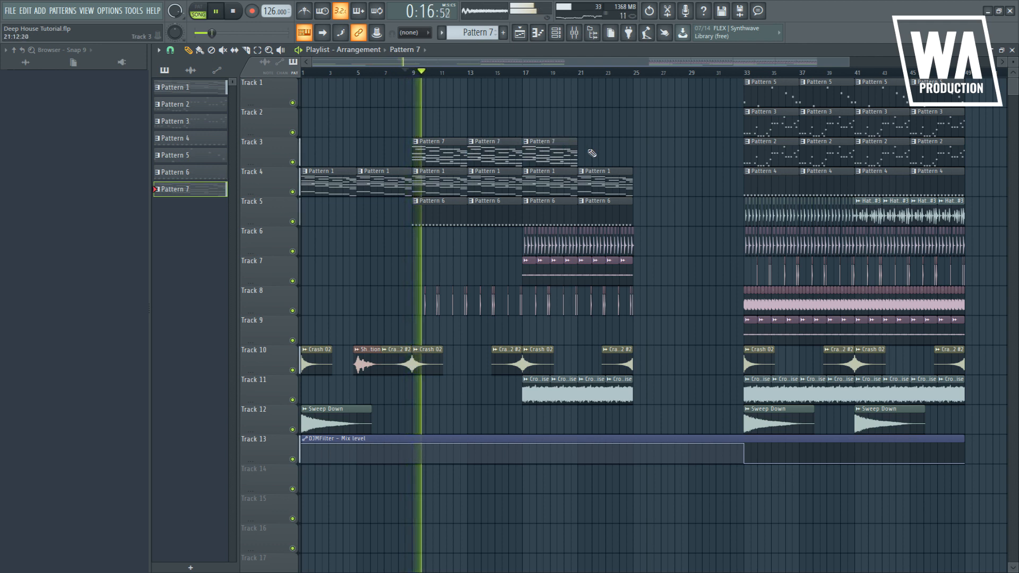
pyautogui.click(586, 152)
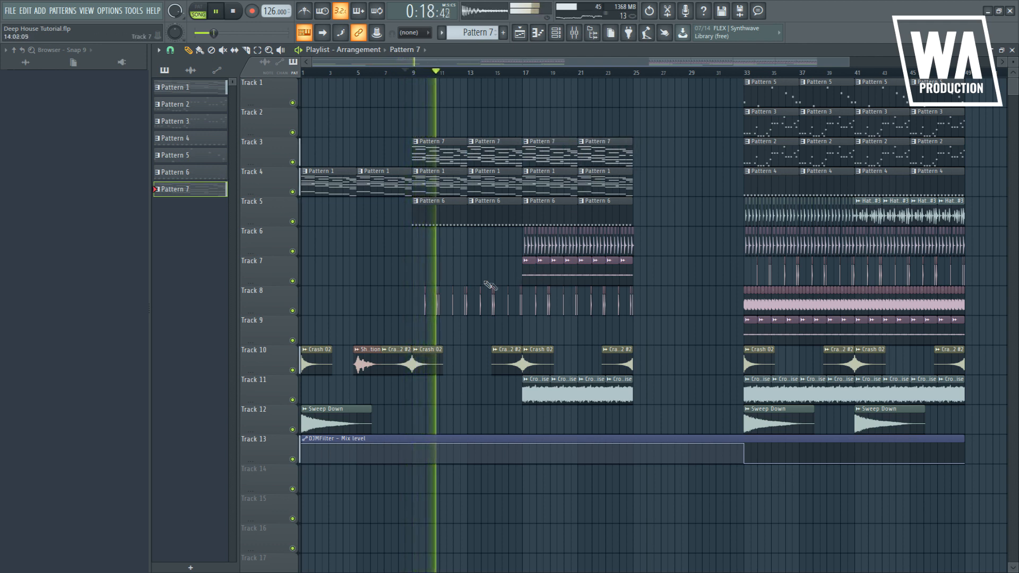
# - Delete the drum loop clips before bar 17 on Track 8
pyautogui.moveTo(523, 308); pyautogui.dragTo(423, 302)
pyautogui.press('Delete')
# - Copy four bars of Ambiance C clips from the main section to bar 25 on Track 9 and duplicate them up to bar 33
pyautogui.scroll(5, 796, 278)
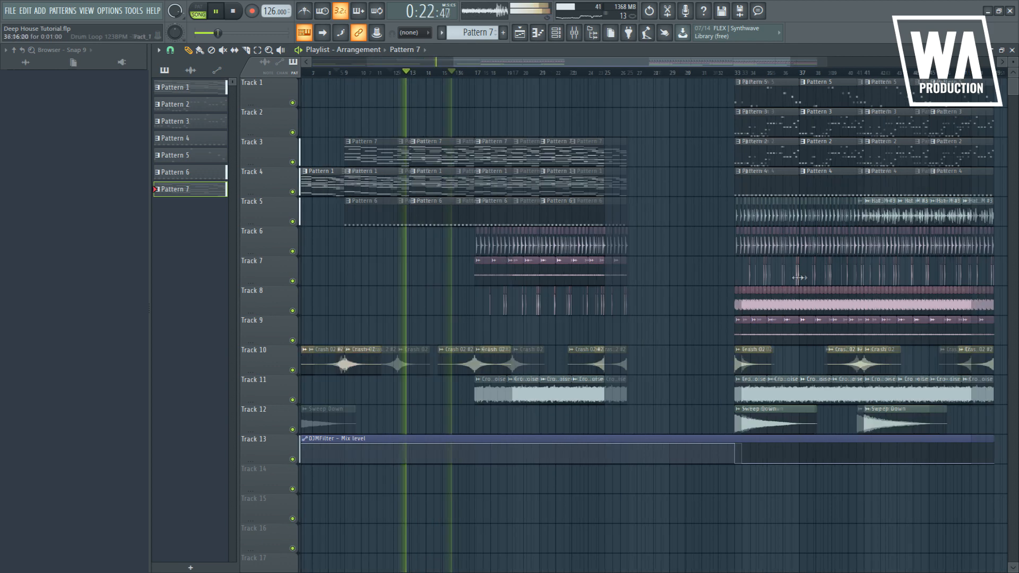
pyautogui.scroll(-4, 694, 311)
pyautogui.scroll(2, 463, 344)
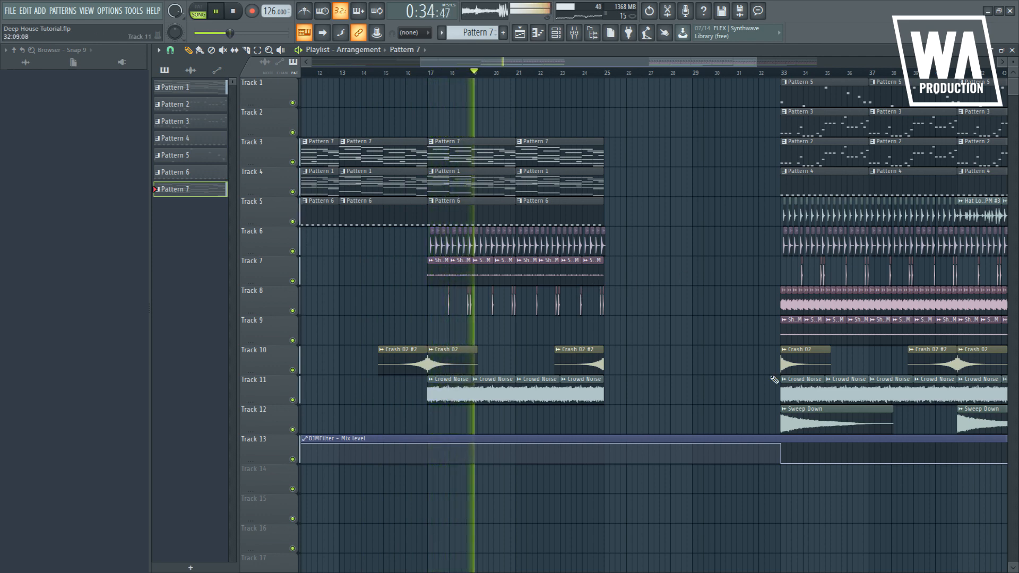
pyautogui.scroll(-3, 768, 393)
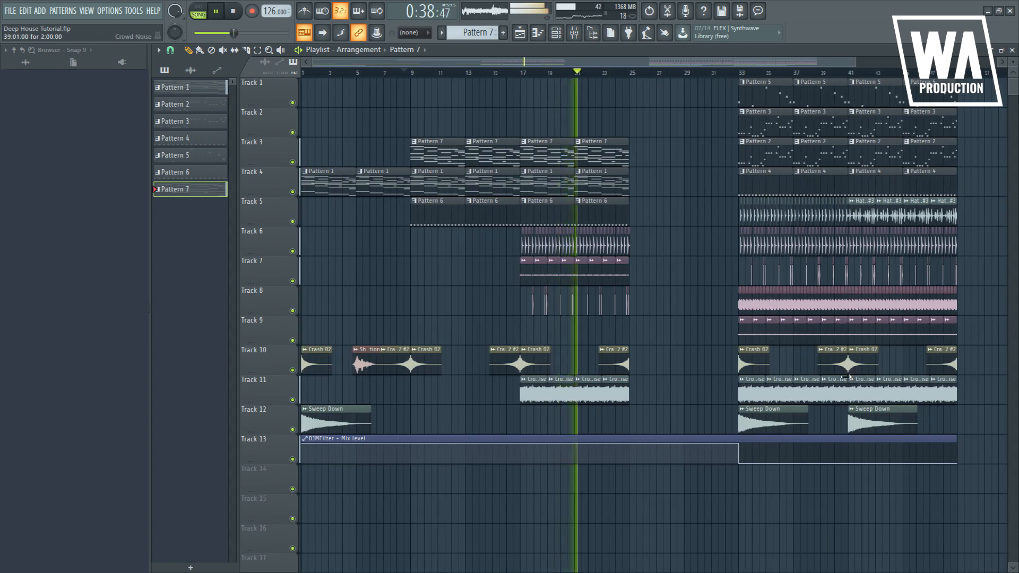
pyautogui.moveTo(729, 313); pyautogui.dragTo(684, 346)
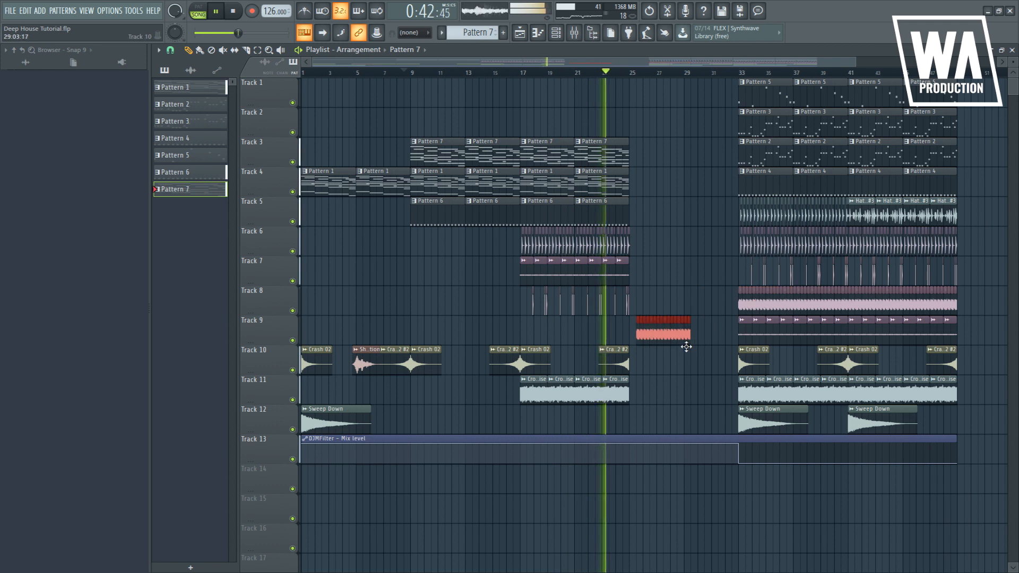
pyautogui.hotkey('ctrl', 'b')
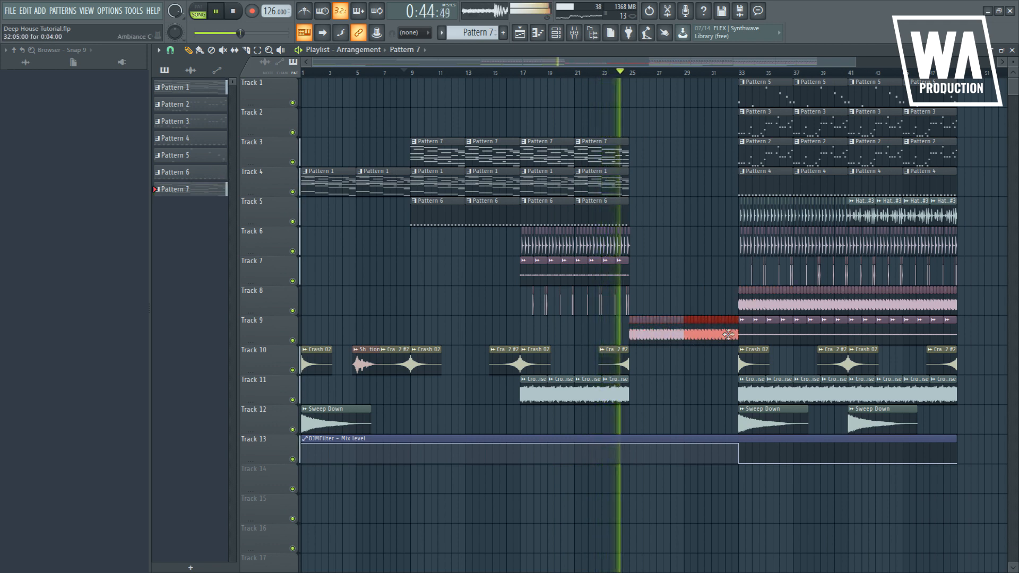
# - Trim the Ambiance C clips on Track 9 to end at bar 32 and play the song from just before bar 9
pyautogui.moveTo(737, 336); pyautogui.dragTo(730, 336)
pyautogui.click(658, 285)
pyautogui.press('space')
pyautogui.scroll(2, 555, 249)
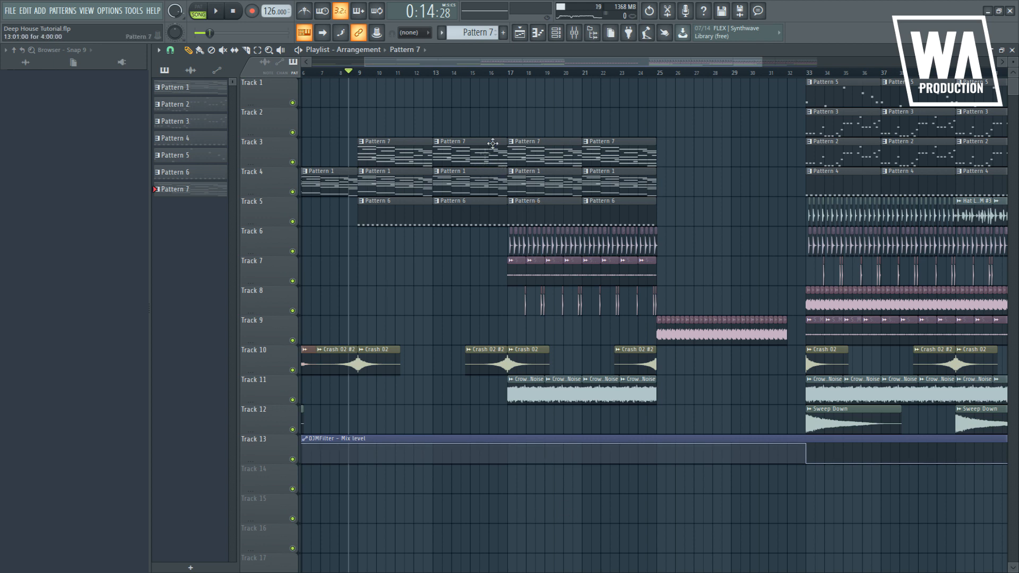
pyautogui.press('space')
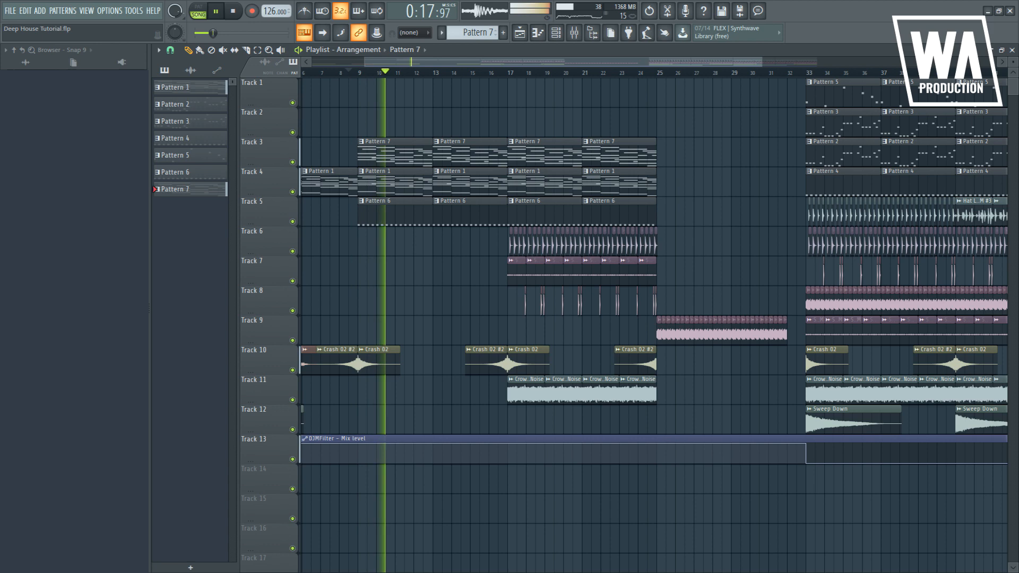
pyautogui.moveTo(1, 311); pyautogui.dragTo(548, 321)
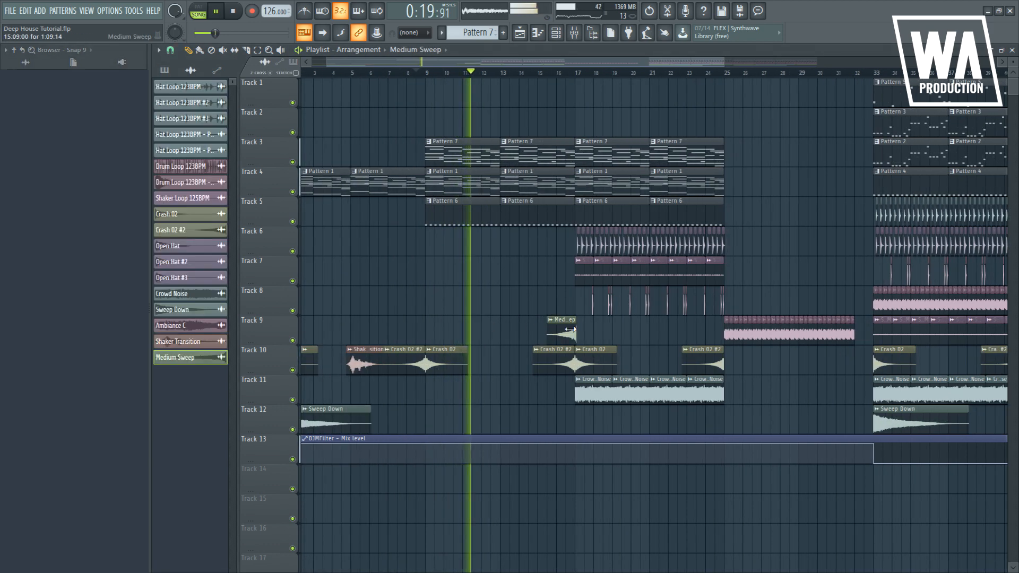
pyautogui.press('space')
pyautogui.rightClick(558, 332)
# - Add the Long Sweep sample to Track 9 and align its end exactly with bar 25
pyautogui.moveTo(1, 331); pyautogui.dragTo(708, 334)
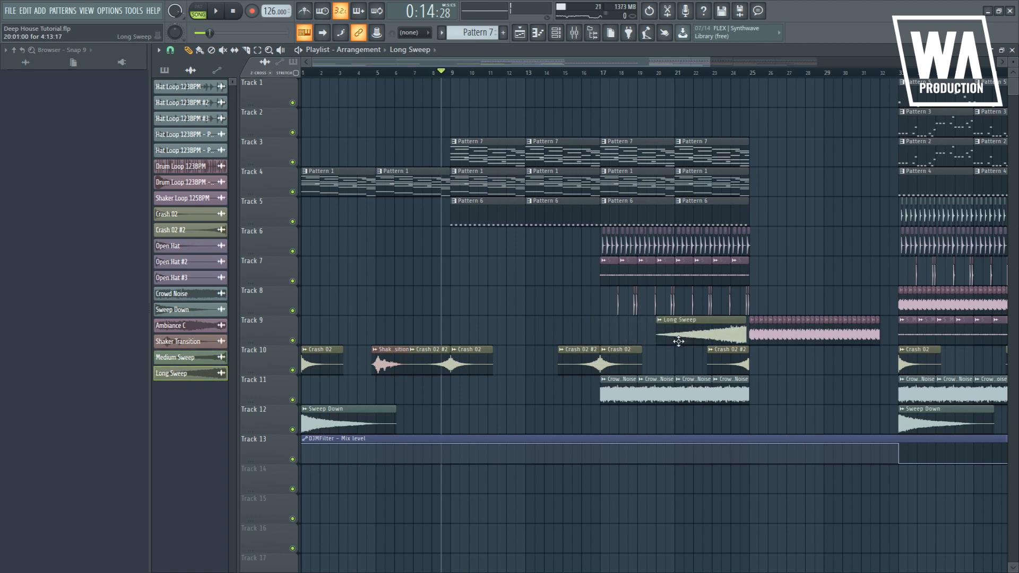
pyautogui.scroll(9, 725, 341)
pyautogui.scroll(5, 779, 333)
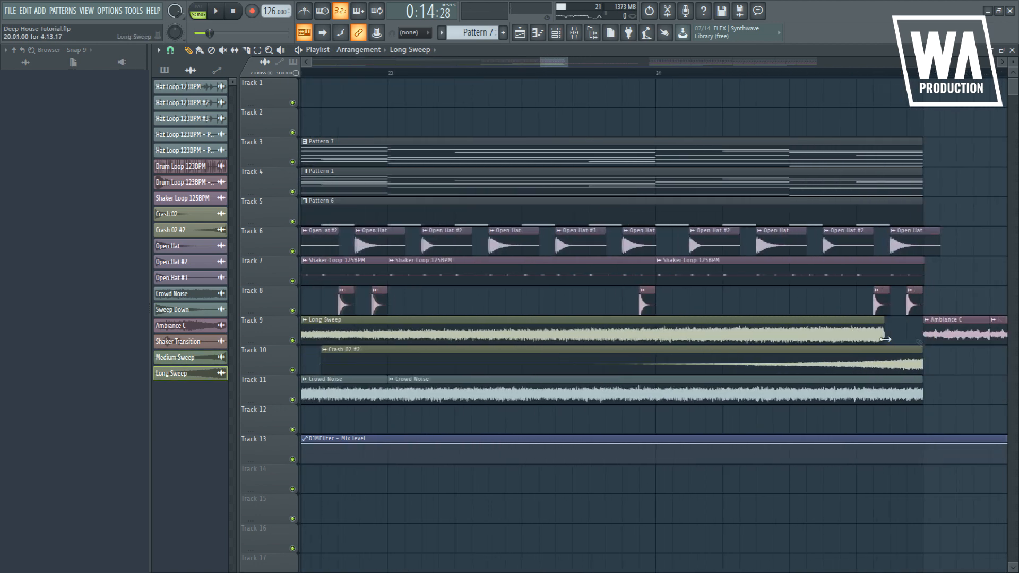
pyautogui.moveTo(644, 338); pyautogui.dragTo(889, 343)
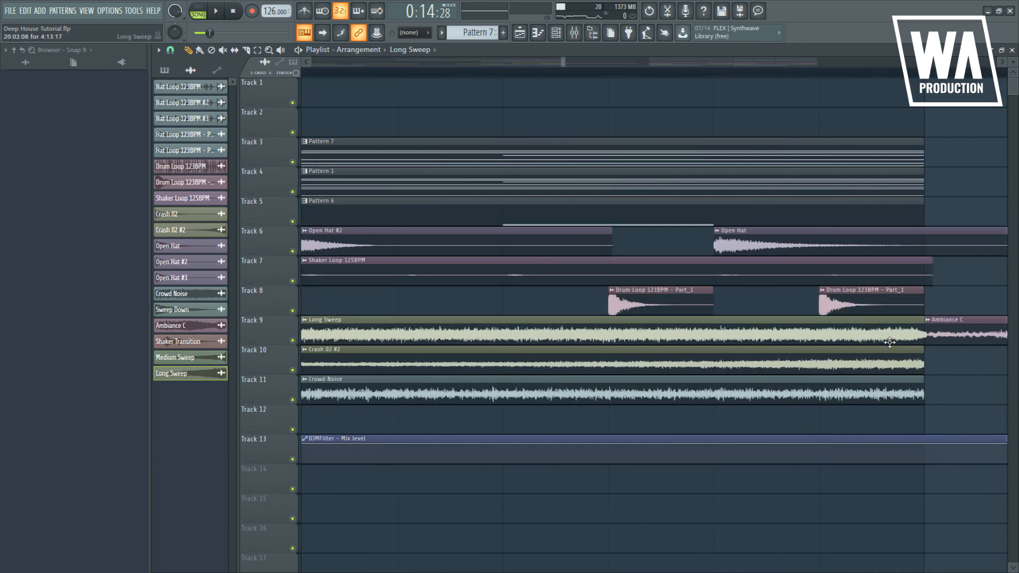
# - Route Long Sweep to its own mixer track and lower its volume while playing the build toward bar 25
pyautogui.scroll(-6, 807, 348)
pyautogui.scroll(-5, 707, 354)
pyautogui.doubleClick(695, 335)
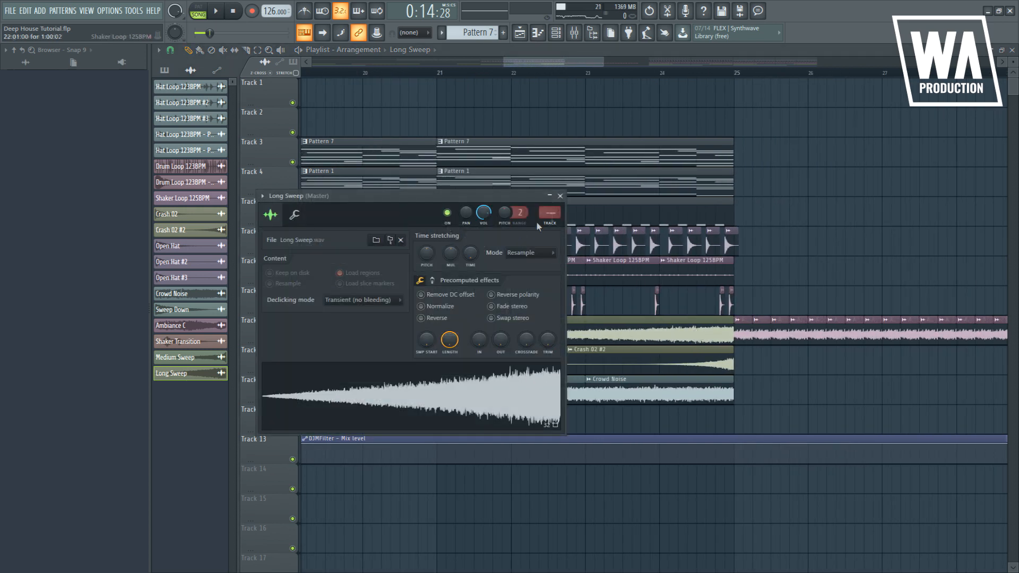
pyautogui.hotkey('ctrl', 'l')
pyautogui.press('space')
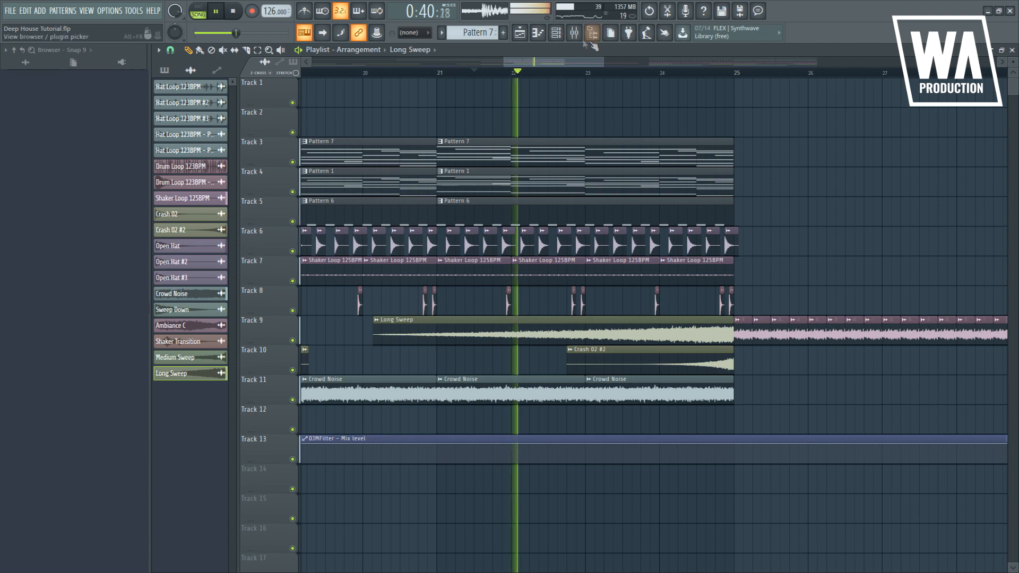
pyautogui.click(574, 33)
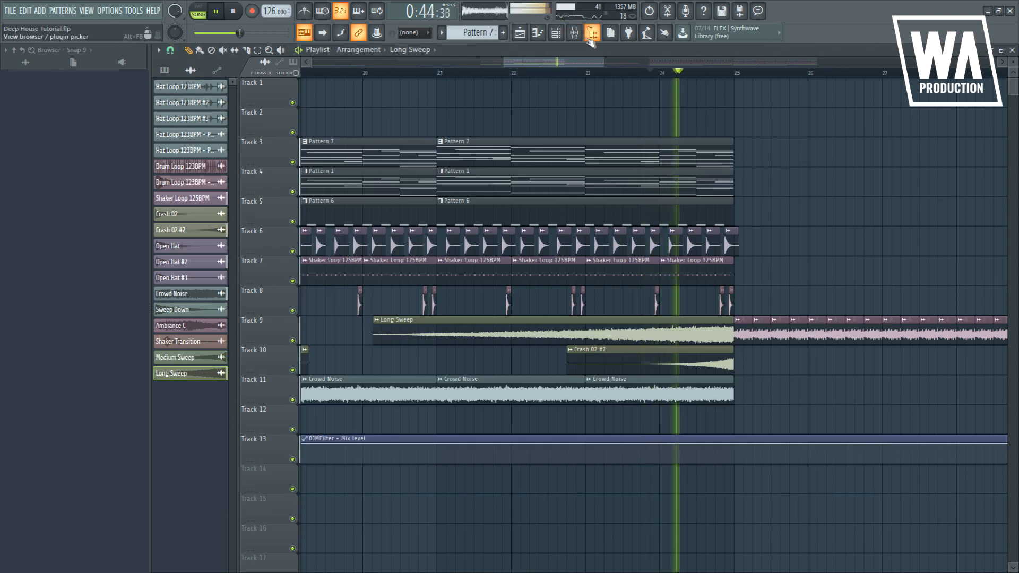
pyautogui.click(574, 33)
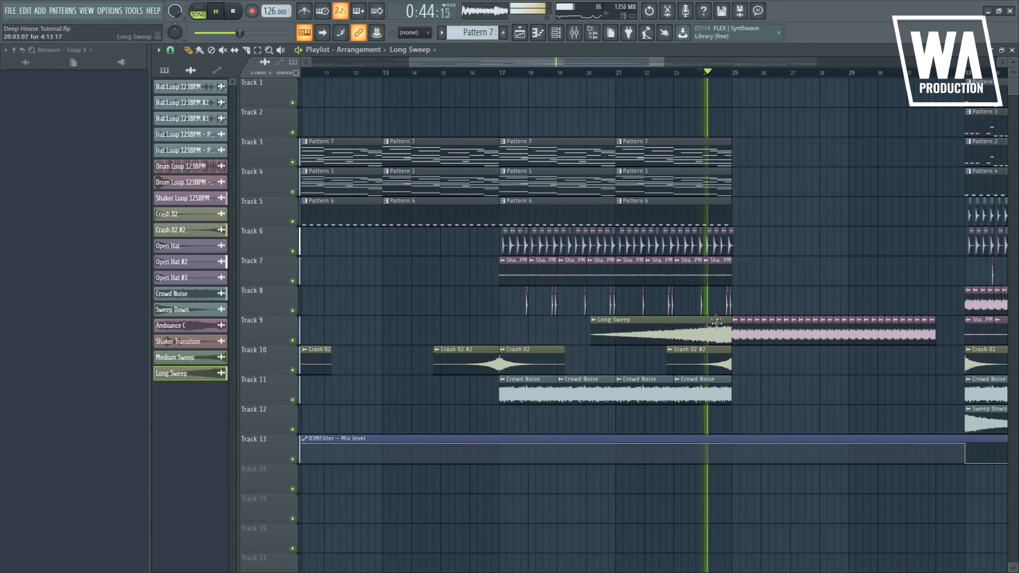
# - Place Crash 02 at bar 25 and a Long Sweep copy on Track 10, plus Crash 02 #2 on Track 11, both risers ending at bar 32
pyautogui.scroll(-3, 716, 321)
pyautogui.moveTo(632, 334); pyautogui.dragTo(732, 355)
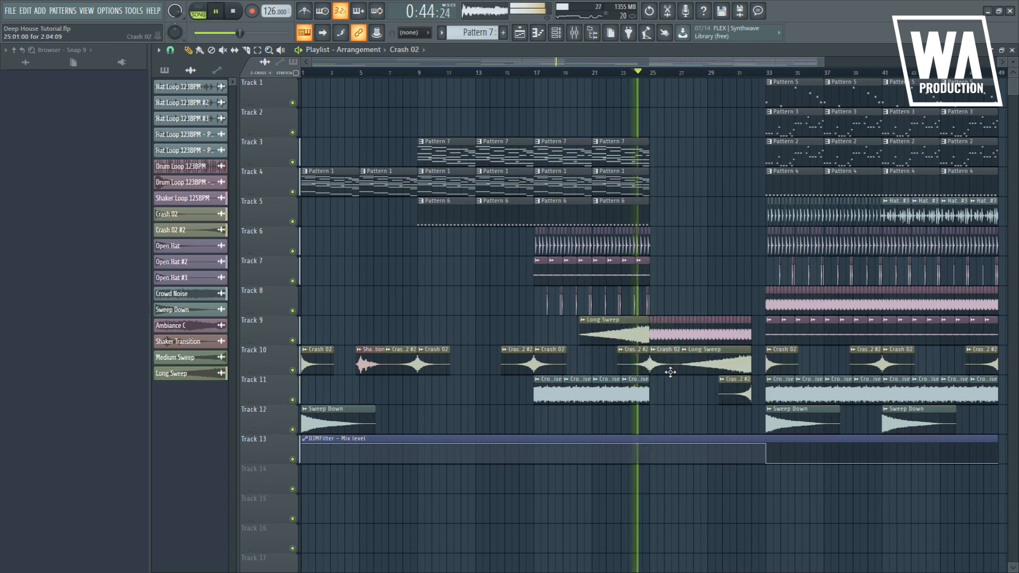
pyautogui.press('space')
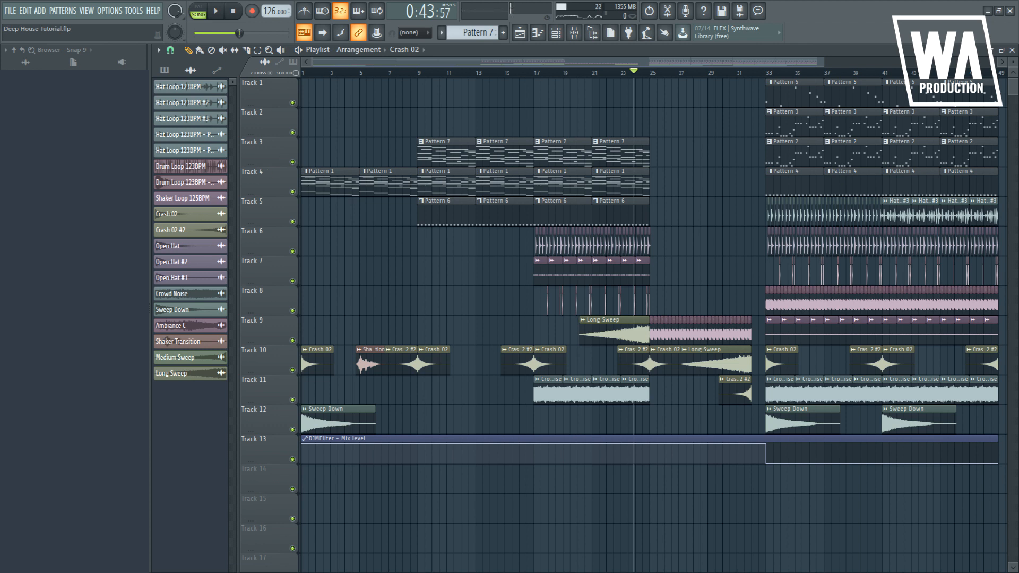
# - Add the Impact sample to Track 2 and shift it to start slightly before bar 25
pyautogui.moveTo(356, 281); pyautogui.dragTo(362, 273)
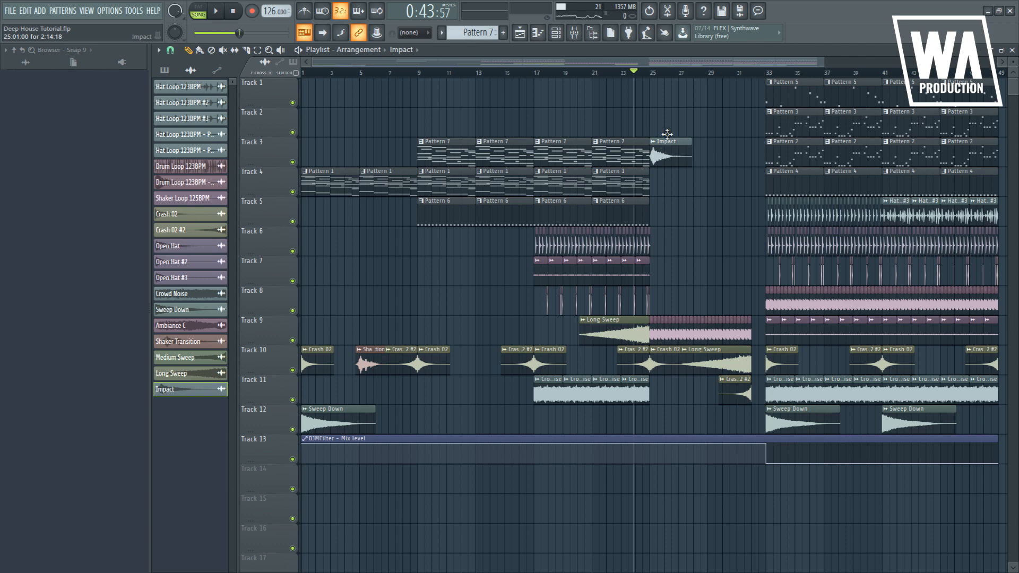
pyautogui.scroll(6, 662, 122)
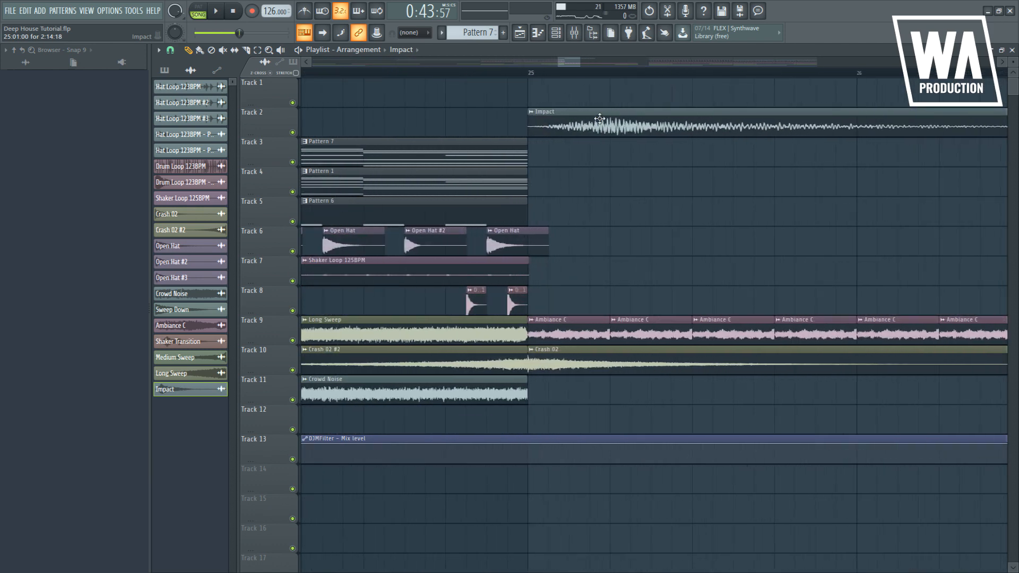
pyautogui.doubleClick(676, 126)
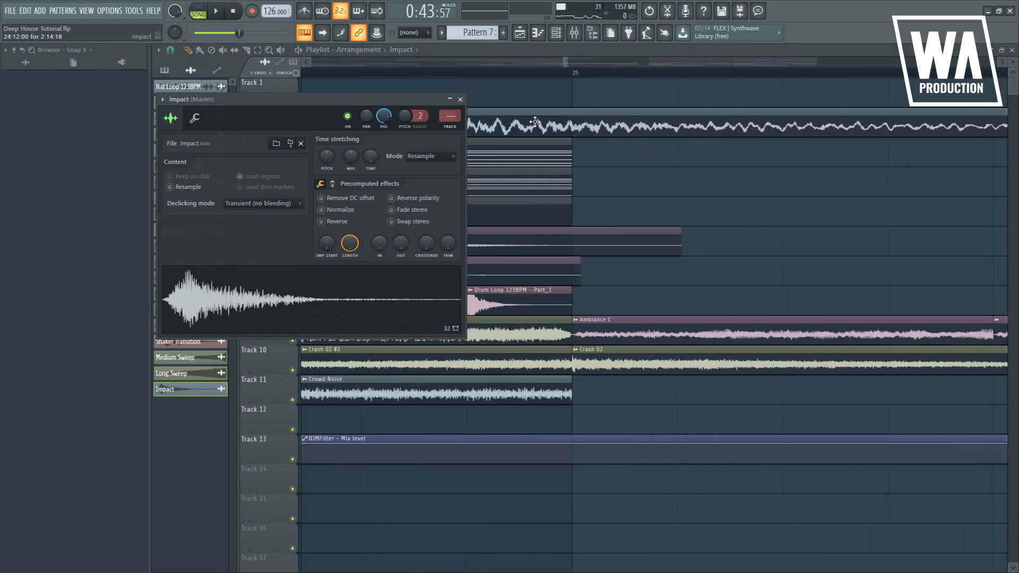
pyautogui.moveTo(535, 121); pyautogui.dragTo(751, 125)
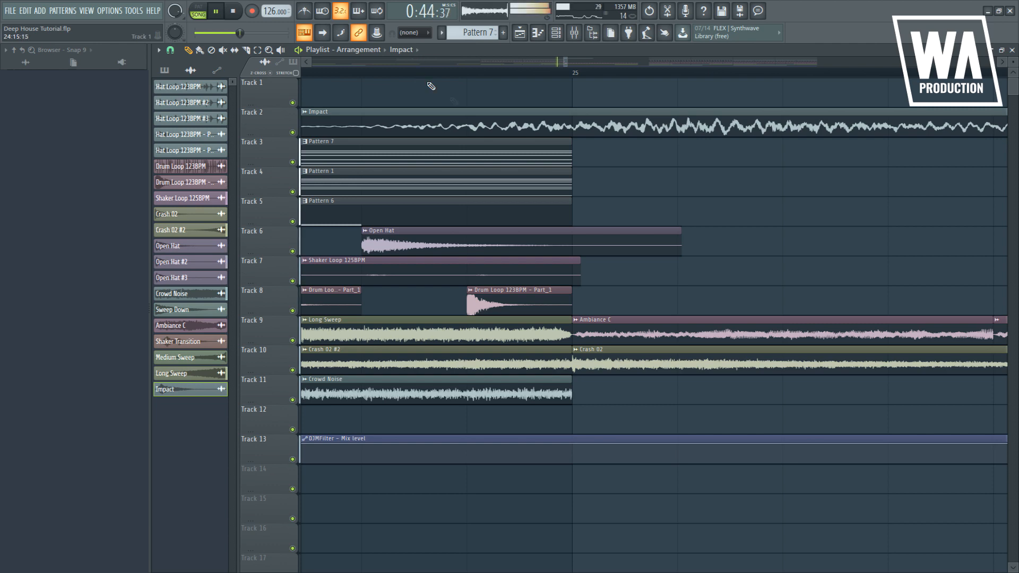
# - Fine-tune the Impact clip's position around bar 25 on Track 2 while replaying the transition
pyautogui.scroll(-7, 558, 148)
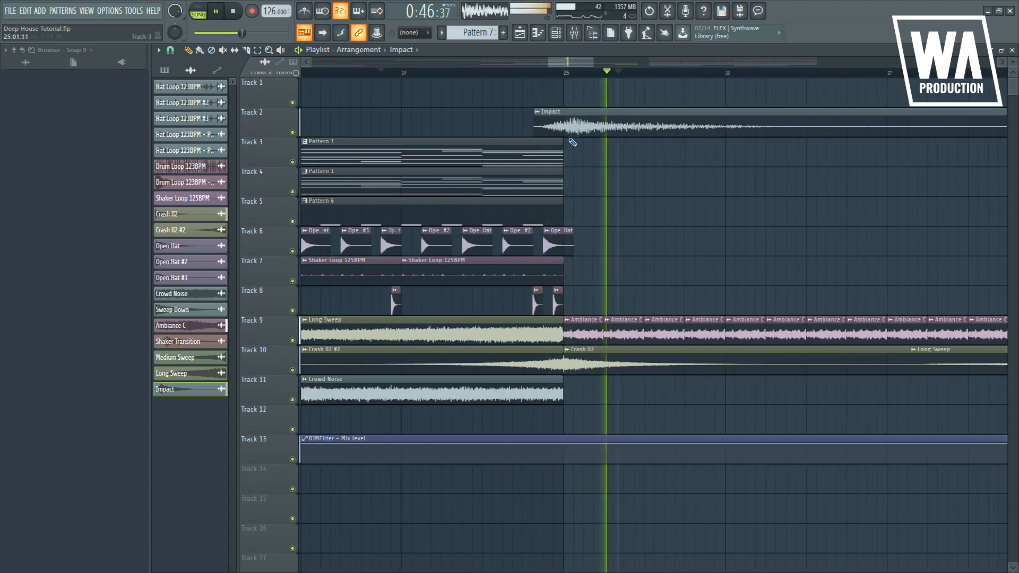
pyautogui.scroll(4, 563, 135)
pyautogui.scroll(4, 560, 134)
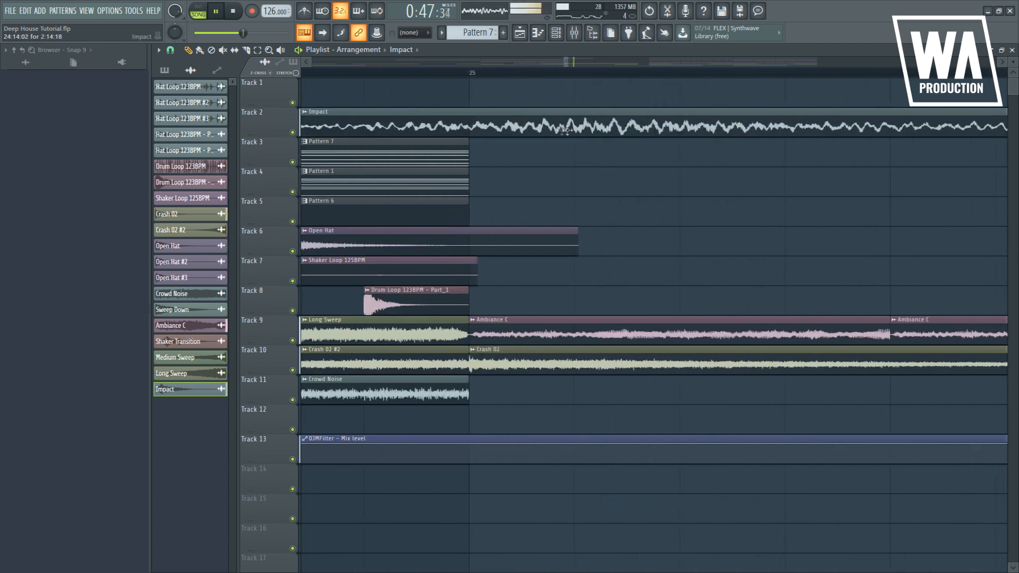
pyautogui.click(481, 128)
pyautogui.press('space')
pyautogui.press('space')
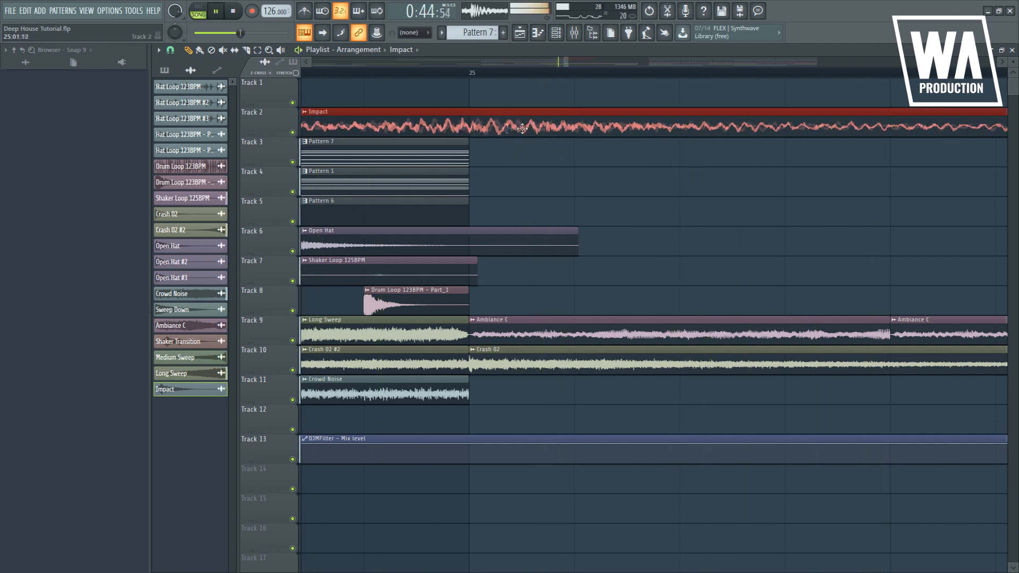
pyautogui.press('space')
pyautogui.press('space')
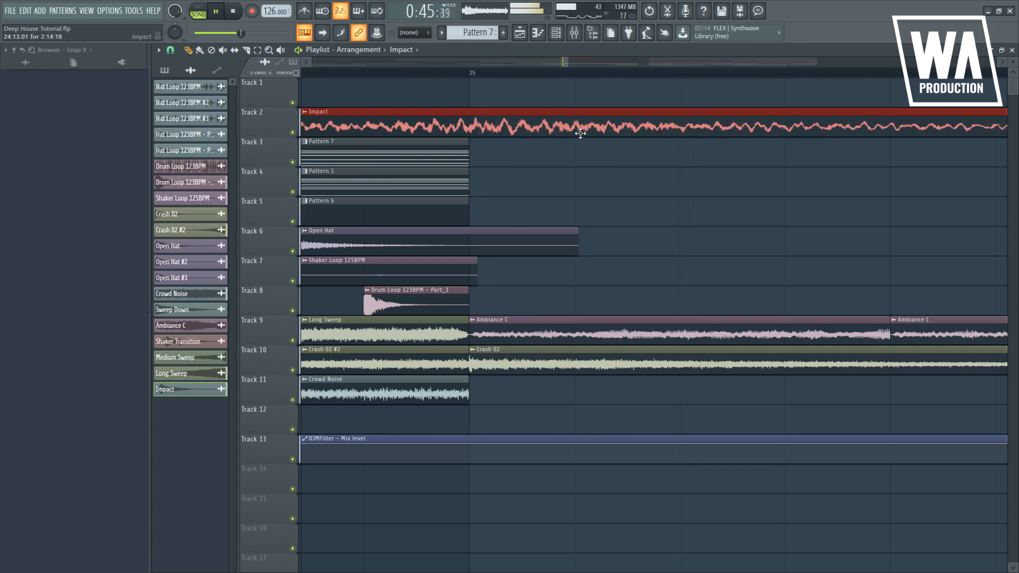
# - Route the Impact sample to its own mixer track and lower its volume
pyautogui.scroll(-5, 589, 130)
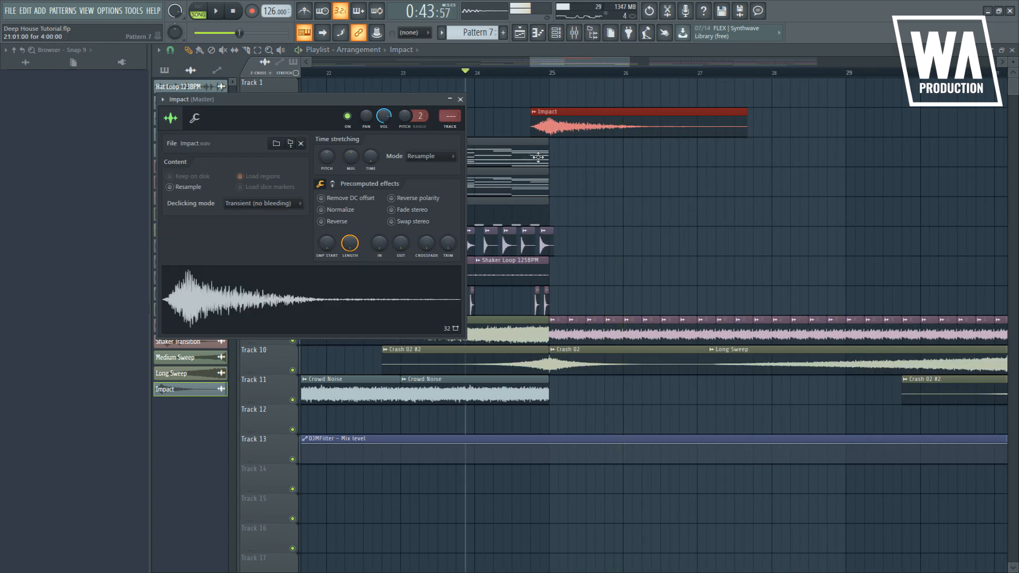
pyautogui.press('space')
pyautogui.press('F9')
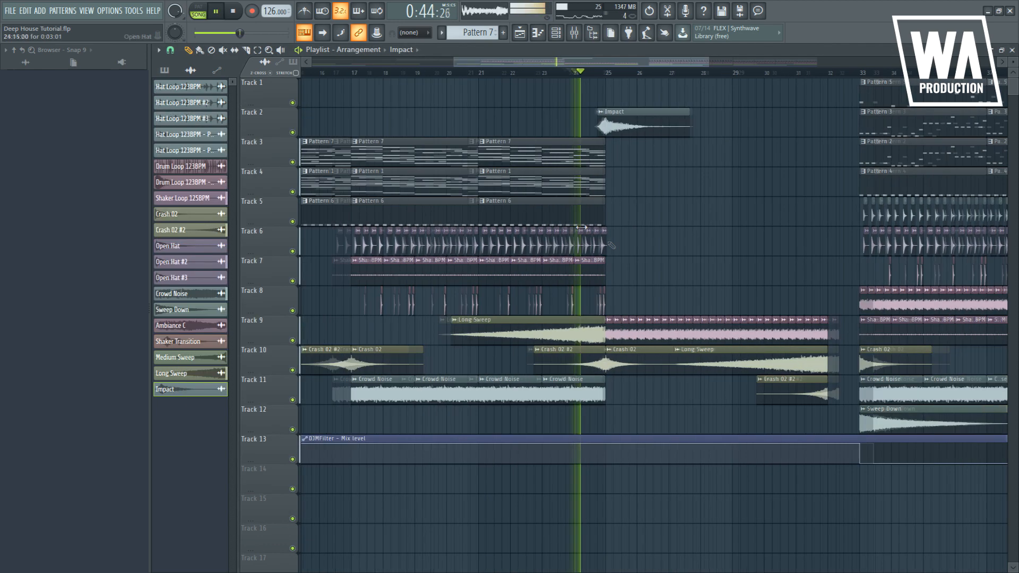
# - Duplicate Pattern 7 and Pattern 1 to bars 25 and 29 on Tracks 3 and 4, trimming the last pair to end at bar 32
pyautogui.moveTo(552, 187); pyautogui.dragTo(672, 187)
pyautogui.hotkey('ctrl', 'b')
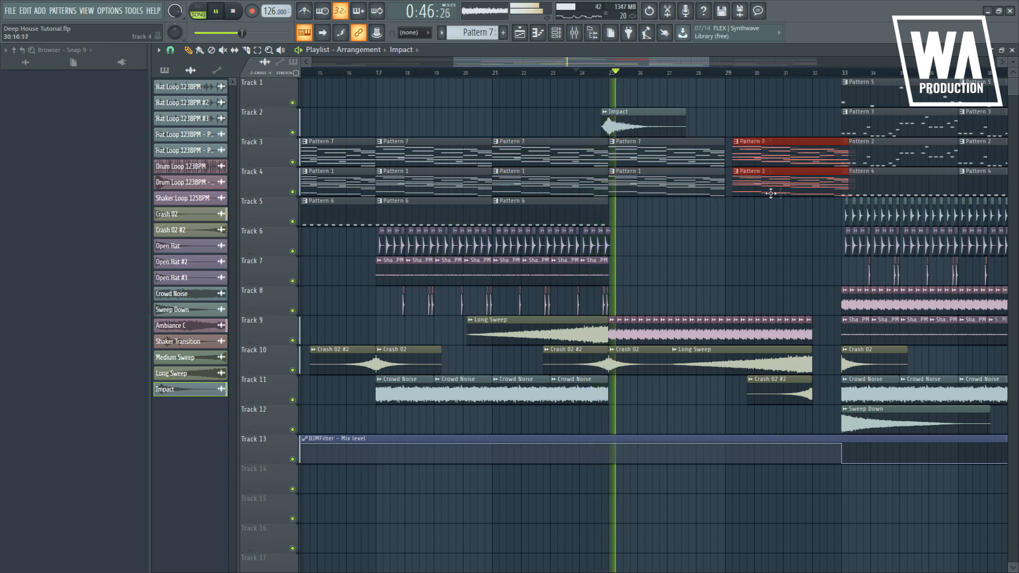
pyautogui.moveTo(839, 165); pyautogui.dragTo(812, 149)
pyautogui.press('space')
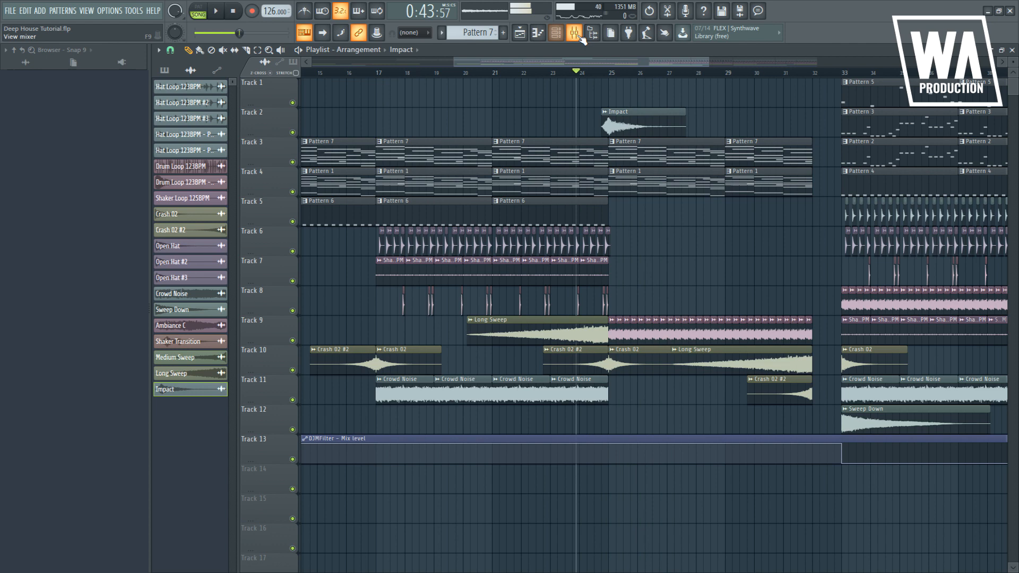
# - Arrange the Kontakt 5 and Serum #3 mixer tracks side by side with empty insert 26 next to them
pyautogui.press('F9')
pyautogui.click(485, 249)
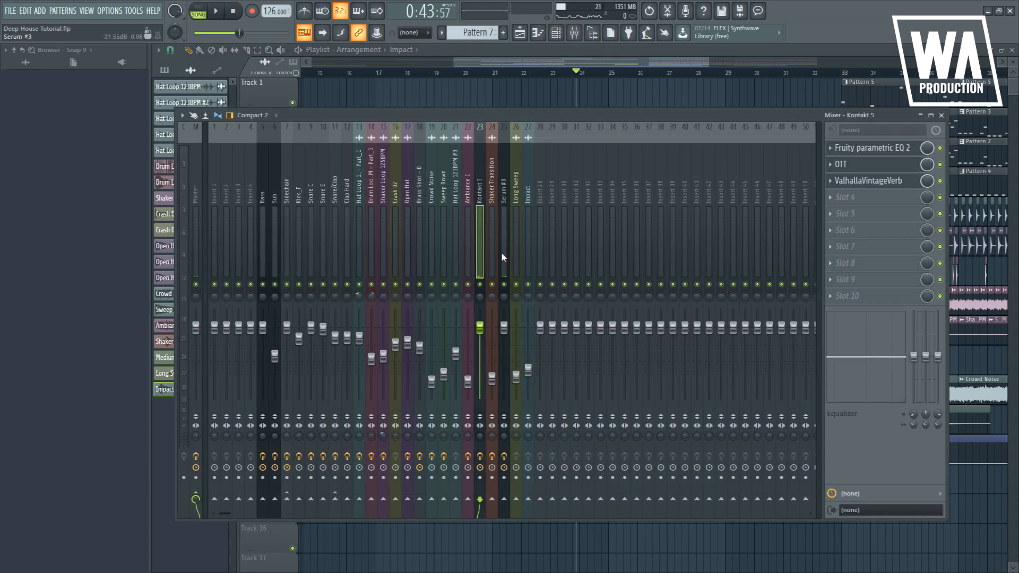
pyautogui.click(504, 257)
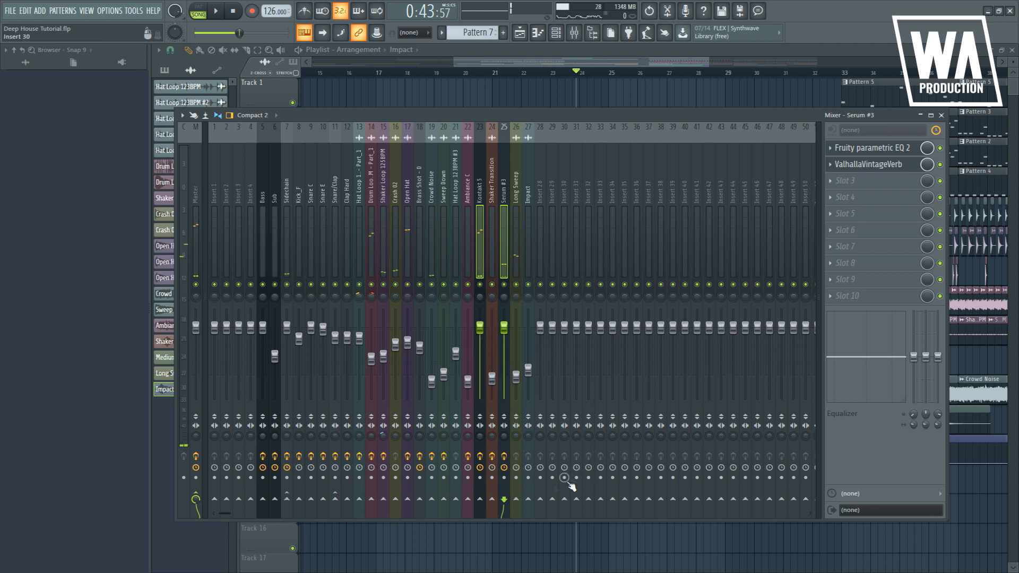
pyautogui.click(539, 261)
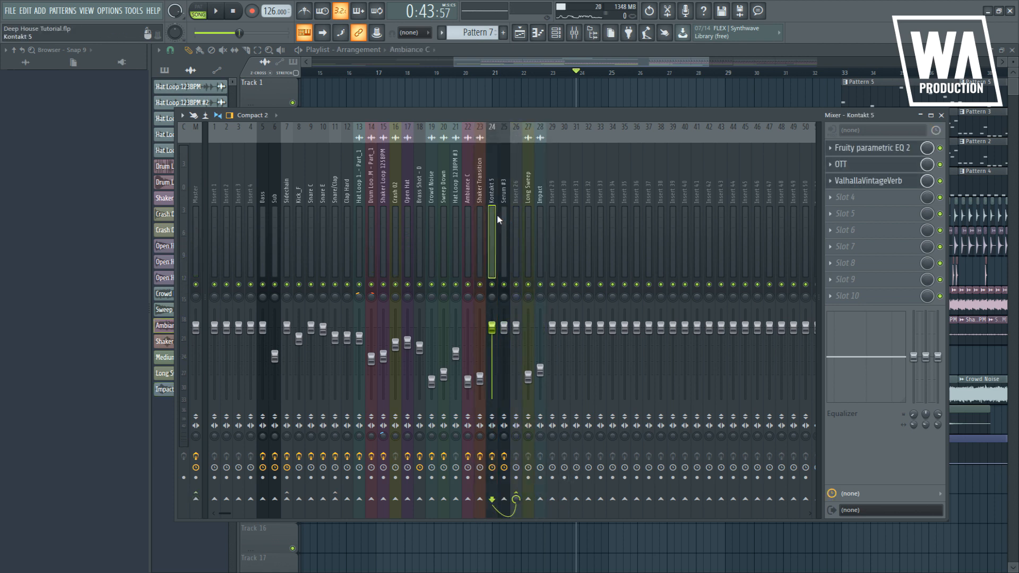
# - Route Kontakt 5 and Serum #3 to insert 26, name it Piano/Pad SC, and load Kickstart in slot 4
pyautogui.click(501, 215)
pyautogui.click(493, 216)
pyautogui.click(515, 214)
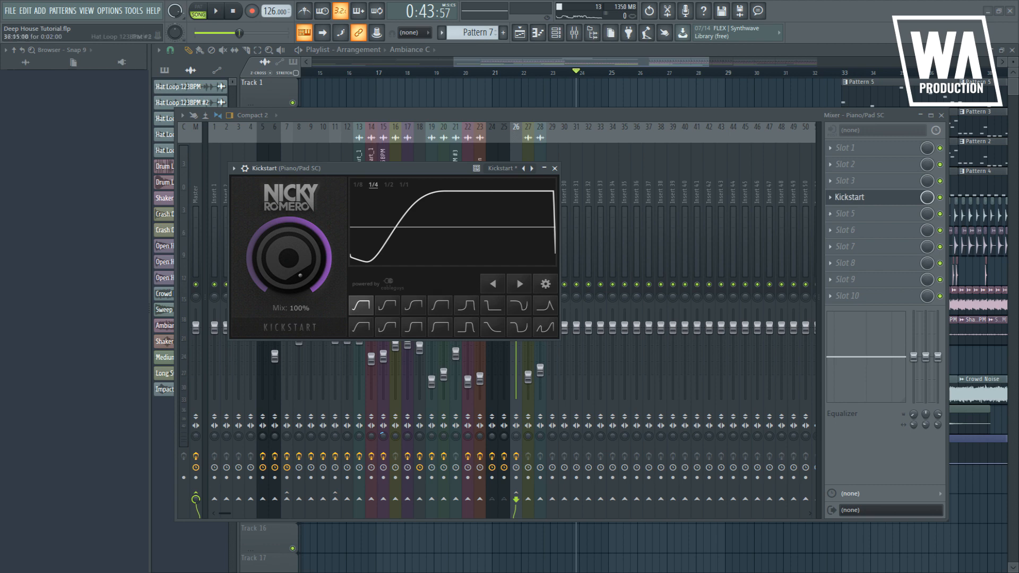
# - Create a Kickstart mix level automation clip on Track 14, at 0% until bar 9 and jumping to full level there
pyautogui.click(928, 205)
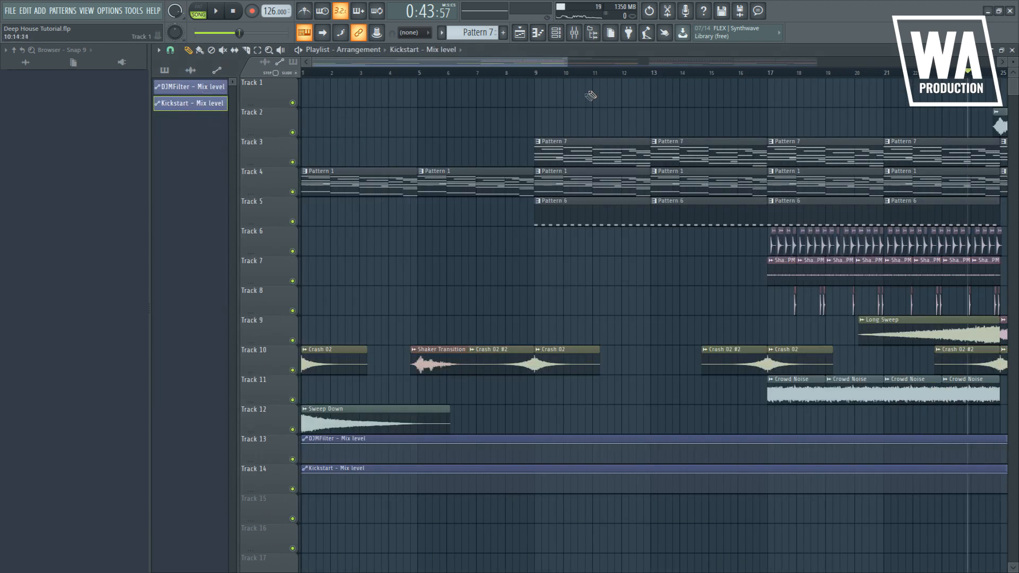
pyautogui.scroll(-4, 591, 95)
pyautogui.press('space')
pyautogui.press('space')
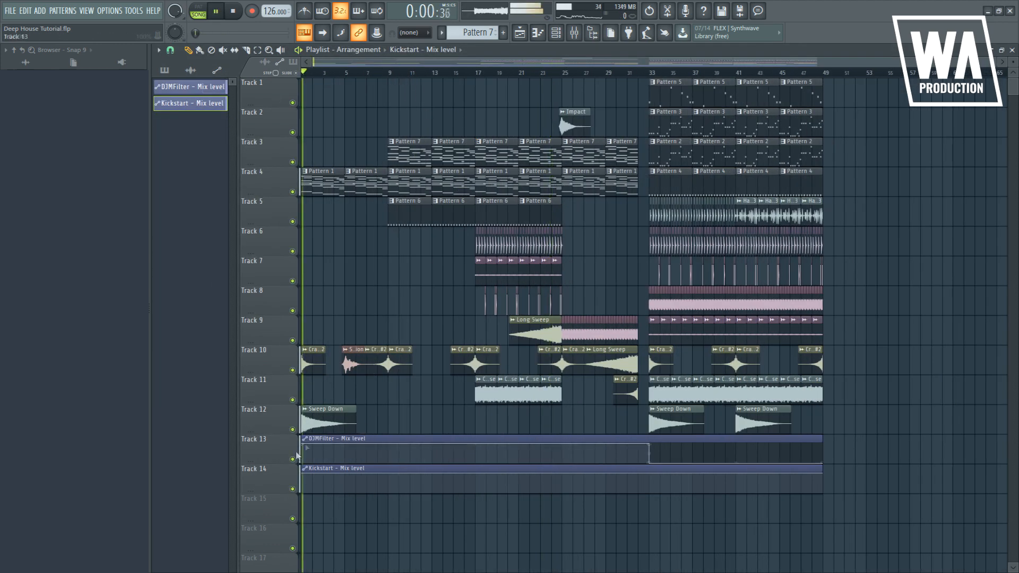
pyautogui.moveTo(303, 474); pyautogui.dragTo(303, 494)
pyautogui.rightClick(389, 492)
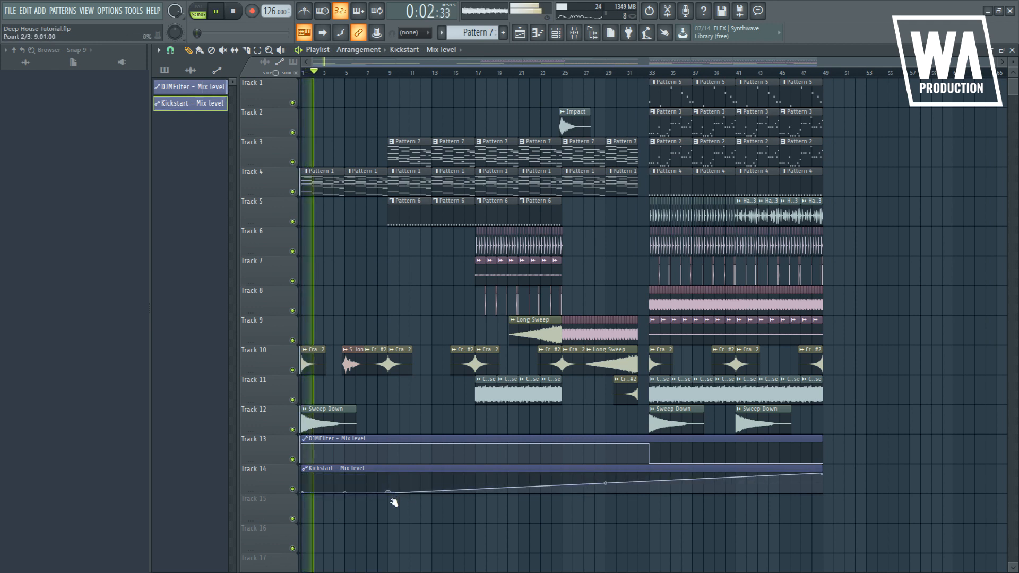
pyautogui.rightClick(389, 474)
pyautogui.click(390, 72)
# - Drop the Kickstart mix level automation to 0% from bar 25 and return it to full level at bar 33
pyautogui.rightClick(561, 487)
pyautogui.moveTo(561, 486); pyautogui.dragTo(561, 470)
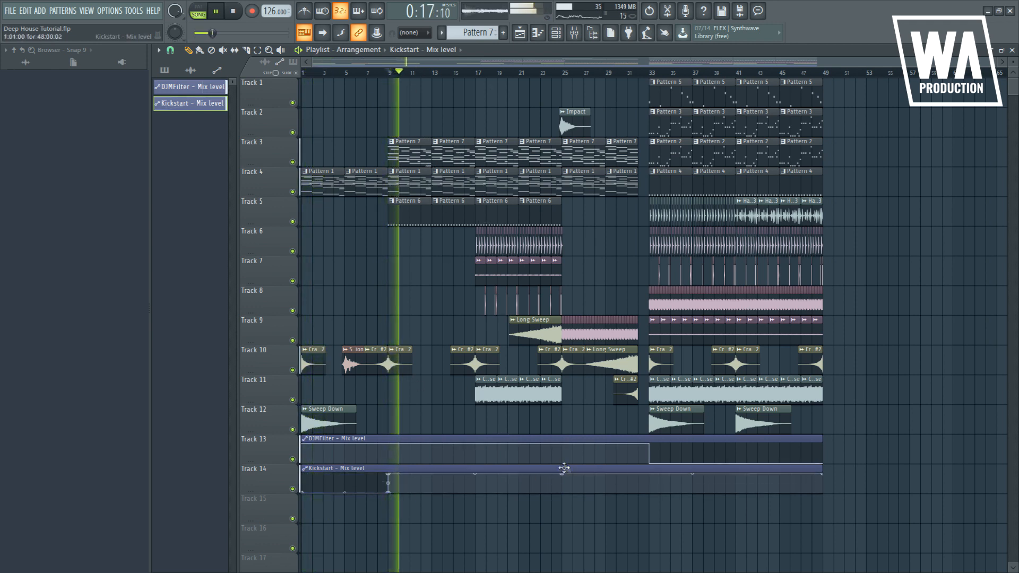
pyautogui.rightClick(562, 493)
pyautogui.rightClick(648, 492)
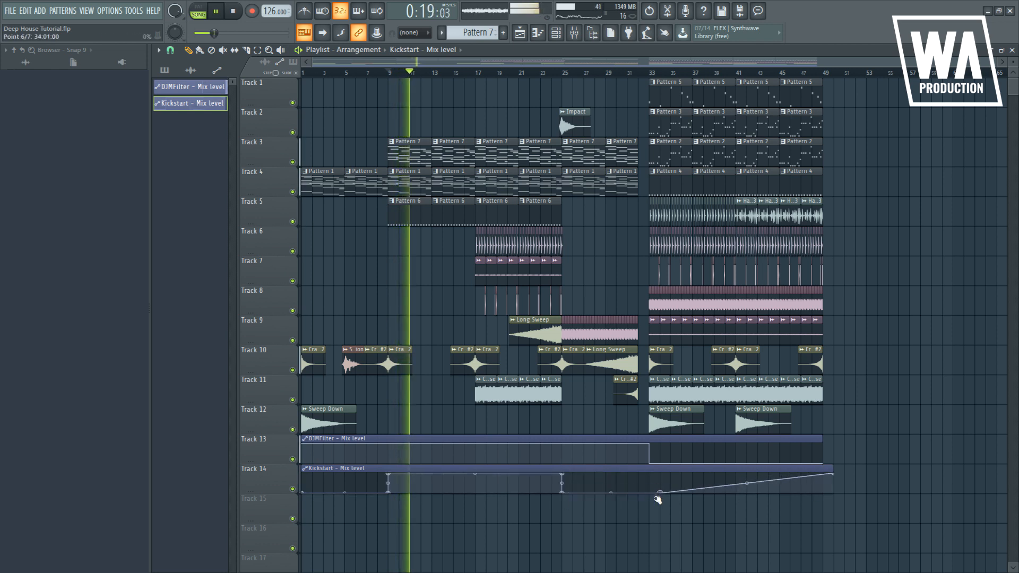
pyautogui.rightClick(650, 473)
# - Play the song from just before bar 17 and check the levels in the mixer
pyautogui.click(471, 73)
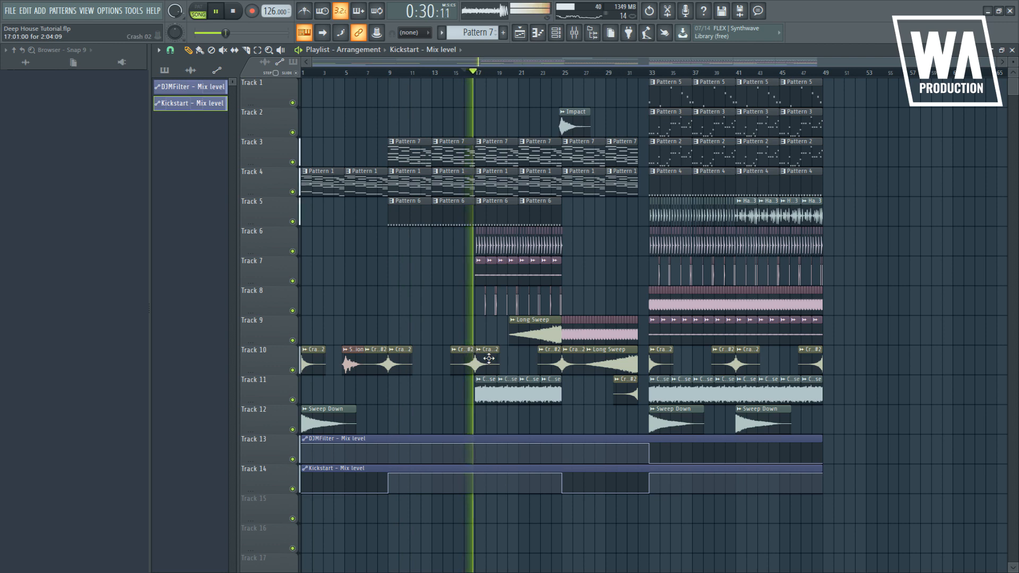
pyautogui.click(574, 33)
pyautogui.press('F9')
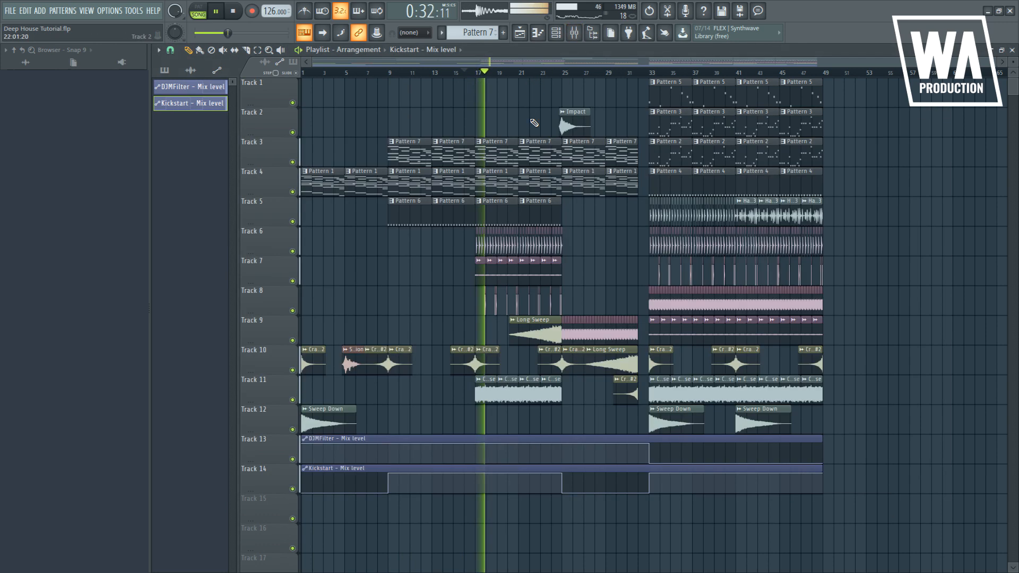
# - Copy the Impact clip from bar 25 to bar 1 on Track 2 and play the intro to check it
pyautogui.click(554, 73)
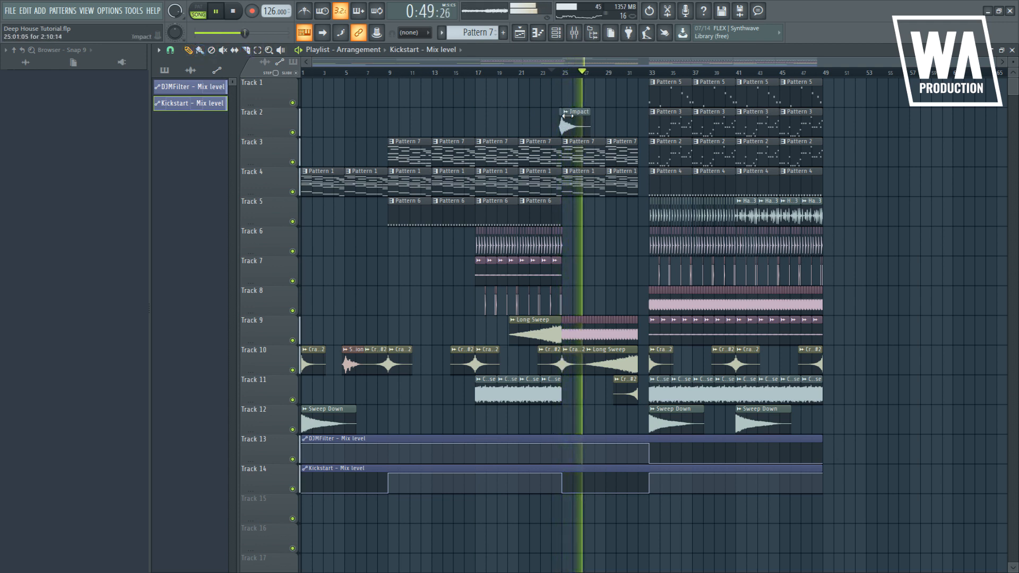
pyautogui.moveTo(572, 126); pyautogui.dragTo(312, 123)
pyautogui.press('space')
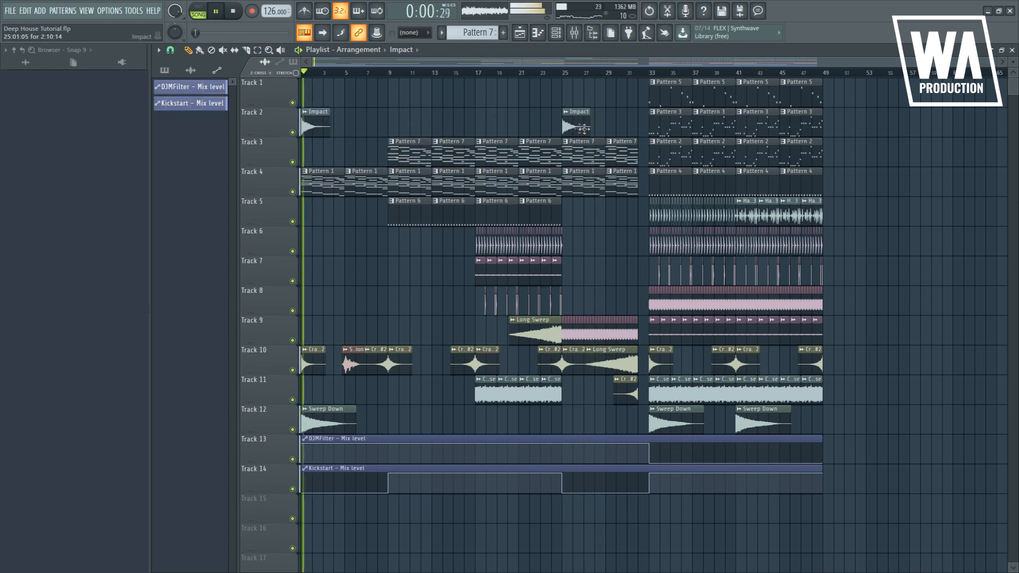
pyautogui.click(365, 72)
pyautogui.click(392, 72)
pyautogui.click(378, 72)
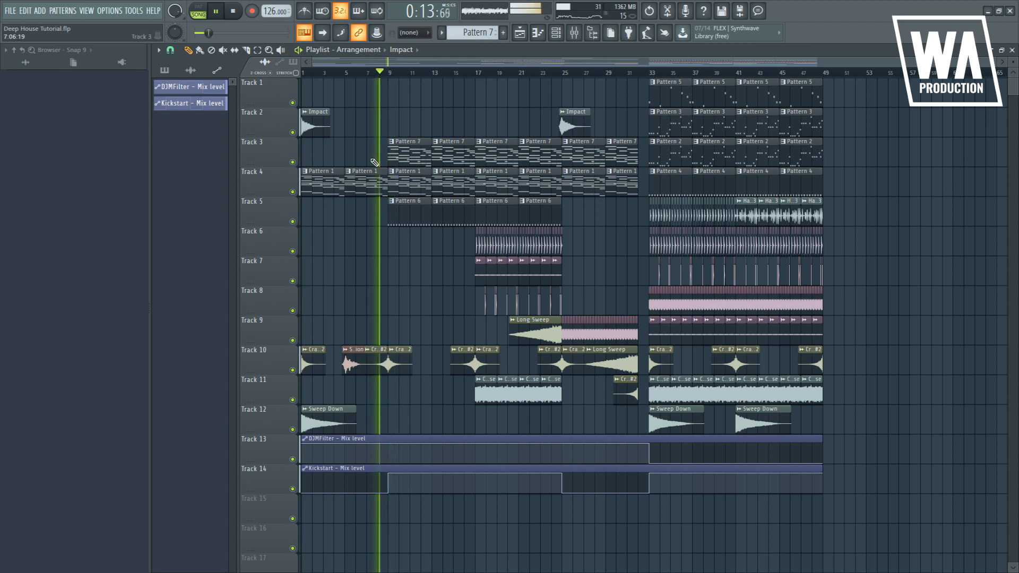
pyautogui.press('space')
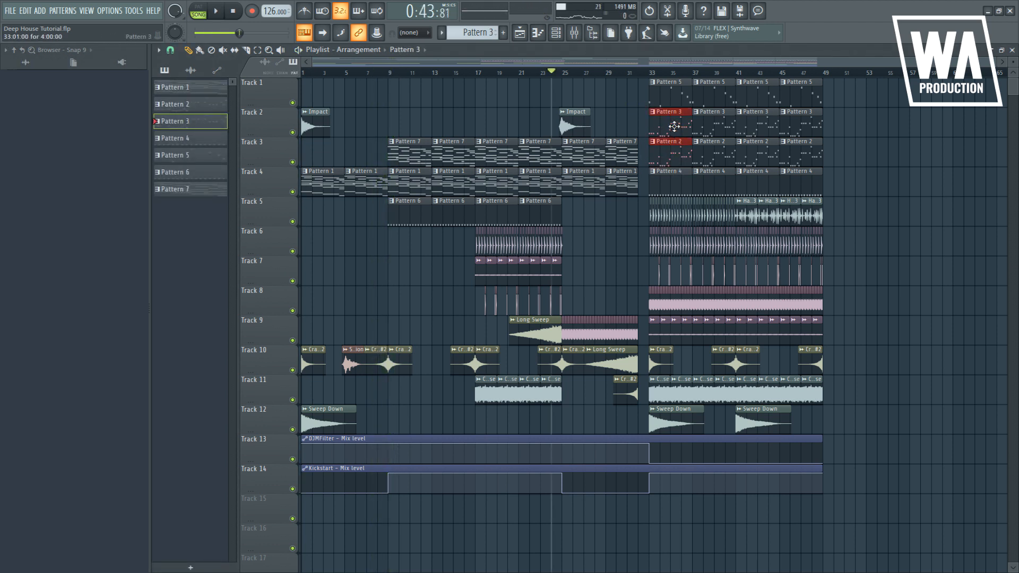
# - Copy Pattern 3 and Pattern 2 to Tracks 5 and 6 at bar 25, repeat them at bar 29, and trim both at bar 32
pyautogui.scroll(4, 606, 134)
pyautogui.moveTo(723, 132); pyautogui.dragTo(513, 266)
pyautogui.hotkey('ctrl', 'b')
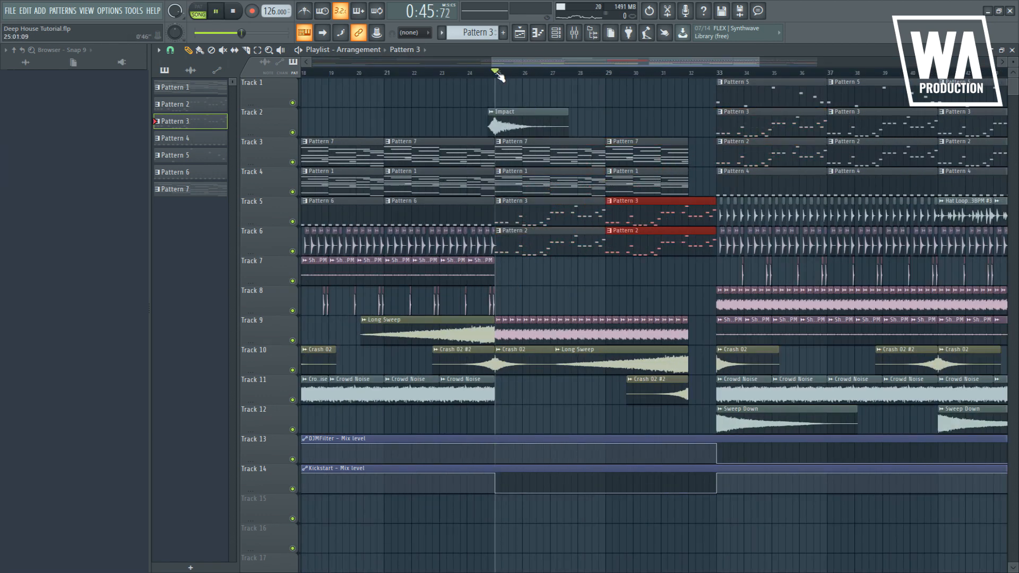
pyautogui.moveTo(692, 212)
pyautogui.mouseDown()
pyautogui.moveTo(696, 237)
pyautogui.moveTo(704, 207)
pyautogui.moveTo(688, 209)
pyautogui.mouseUp()
pyautogui.keyDown('ctrl'); pyautogui.click(713, 239); pyautogui.keyUp('ctrl')
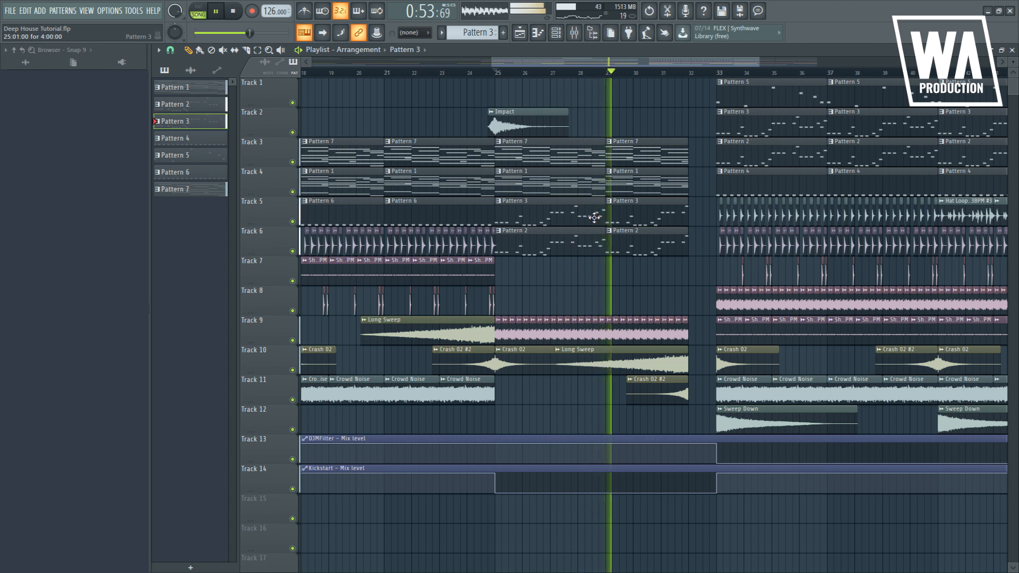
pyautogui.press('space')
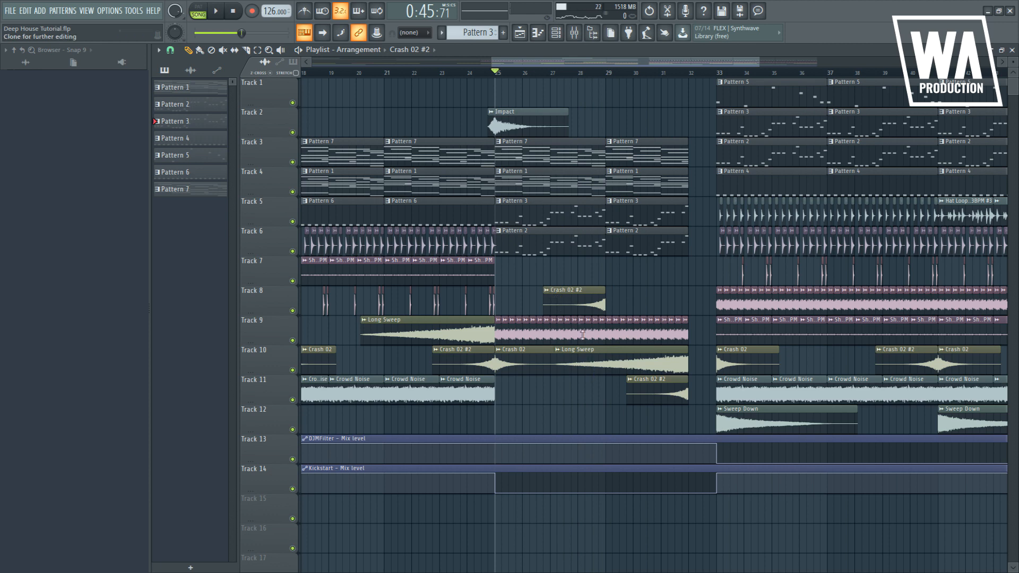
# - Make the Crash 02 #2 clip ending at bar 29 on Track 8 a unique copy and move it down to Track 10
pyautogui.doubleClick(578, 307)
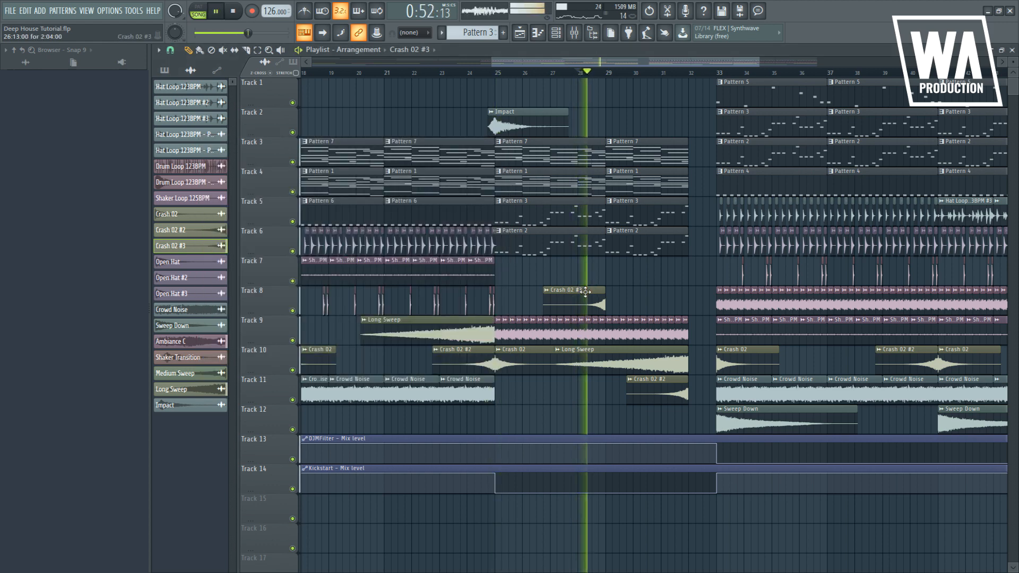
pyautogui.moveTo(587, 294); pyautogui.dragTo(586, 363)
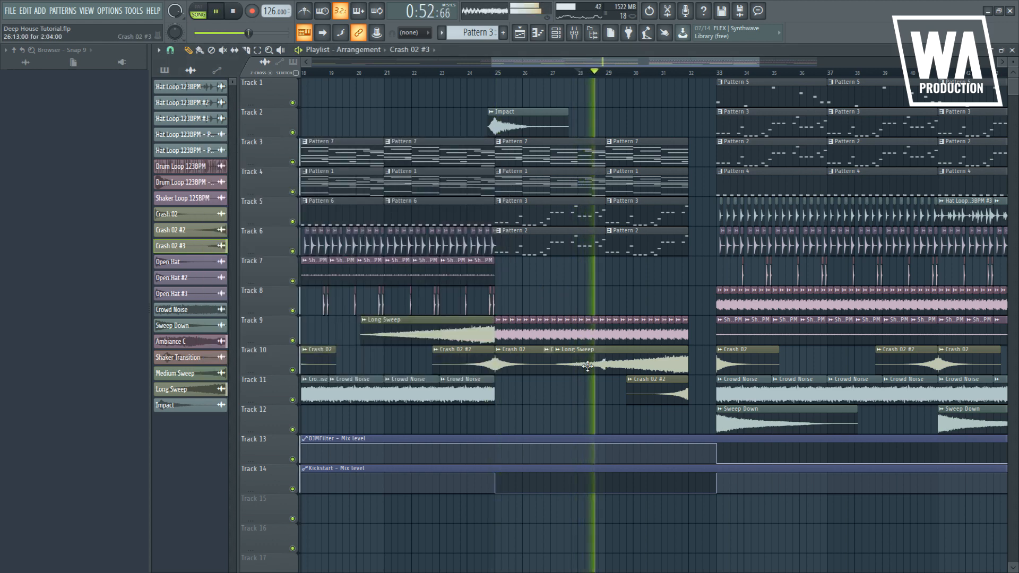
pyautogui.press('space')
pyautogui.press('space')
# - Copy the Crash 02 clip from bar 25 to Track 12 at bar 29 and check it in playback
pyautogui.moveTo(514, 362); pyautogui.dragTo(624, 415)
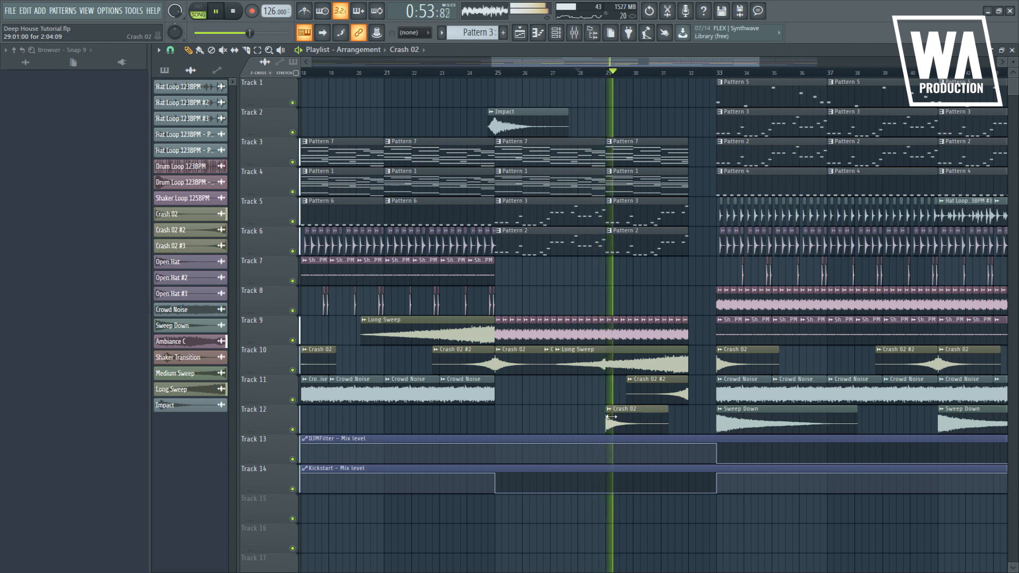
pyautogui.press('space')
pyautogui.press('space')
pyautogui.moveTo(614, 417)
pyautogui.mouseDown()
pyautogui.moveTo(610, 372)
pyautogui.moveTo(602, 429)
pyautogui.moveTo(602, 371)
pyautogui.moveTo(614, 423)
pyautogui.mouseUp()
pyautogui.press('space')
pyautogui.press('space')
# - Move the Crash 02 #3 clip from Track 10 to Track 12, ending where Crash 02 starts at bar 29
pyautogui.scroll(5, 614, 423)
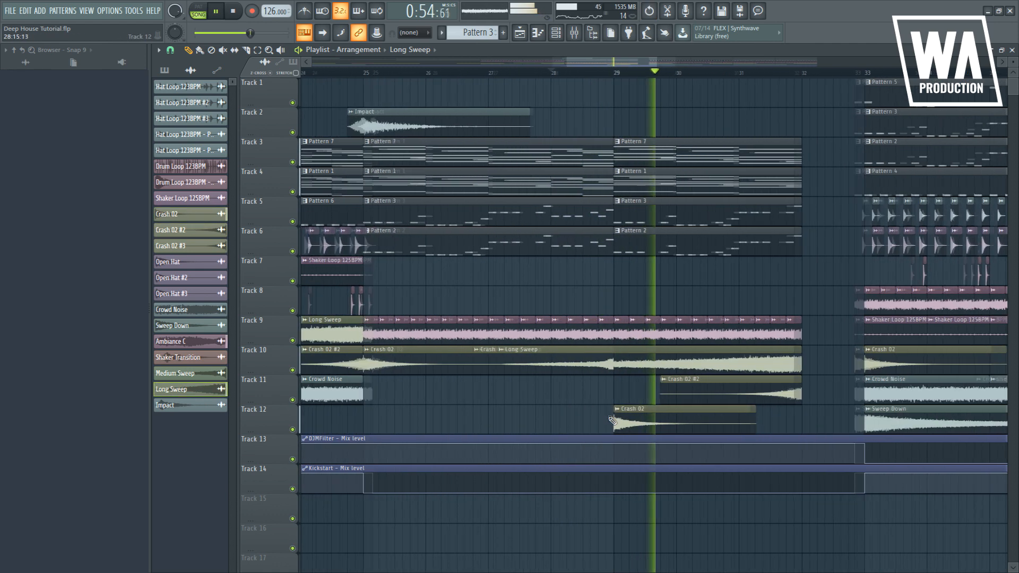
pyautogui.press('space')
pyautogui.moveTo(608, 367); pyautogui.dragTo(603, 437)
pyautogui.press('space')
pyautogui.moveTo(616, 398); pyautogui.dragTo(615, 367)
pyautogui.scroll(-5, 621, 401)
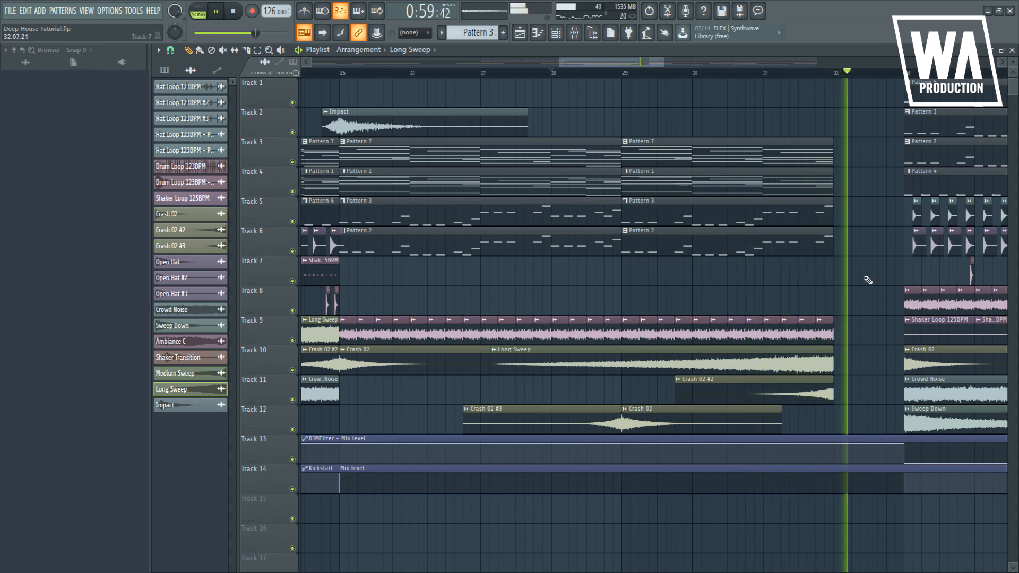
pyautogui.scroll(-3, 860, 279)
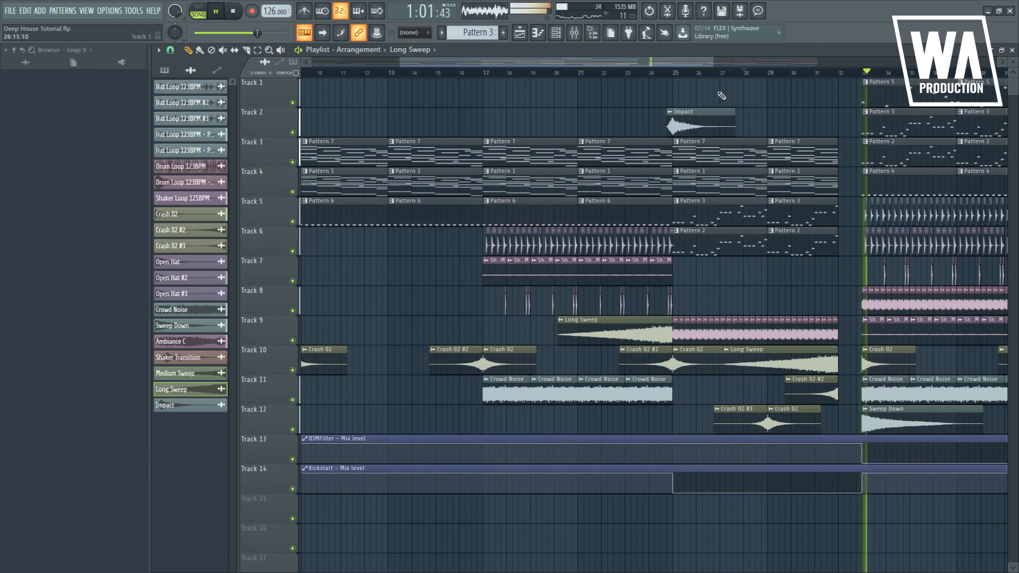
# - Try layering two Pattern 7 clips on Track 15 from bar 33 under the main section, and remove them after listening
pyautogui.scroll(-4, 818, 238)
pyautogui.scroll(4, 775, 297)
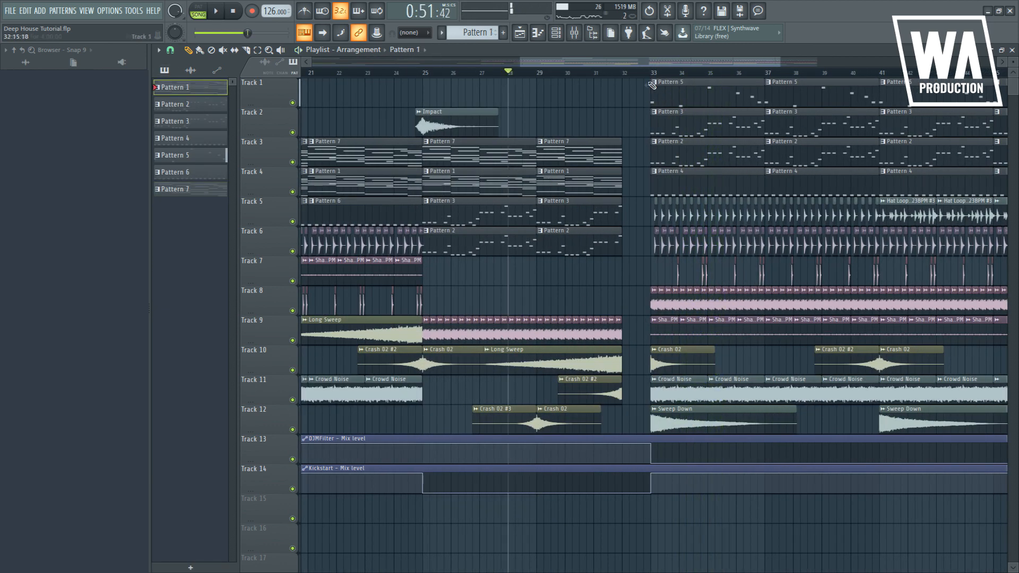
pyautogui.click(636, 73)
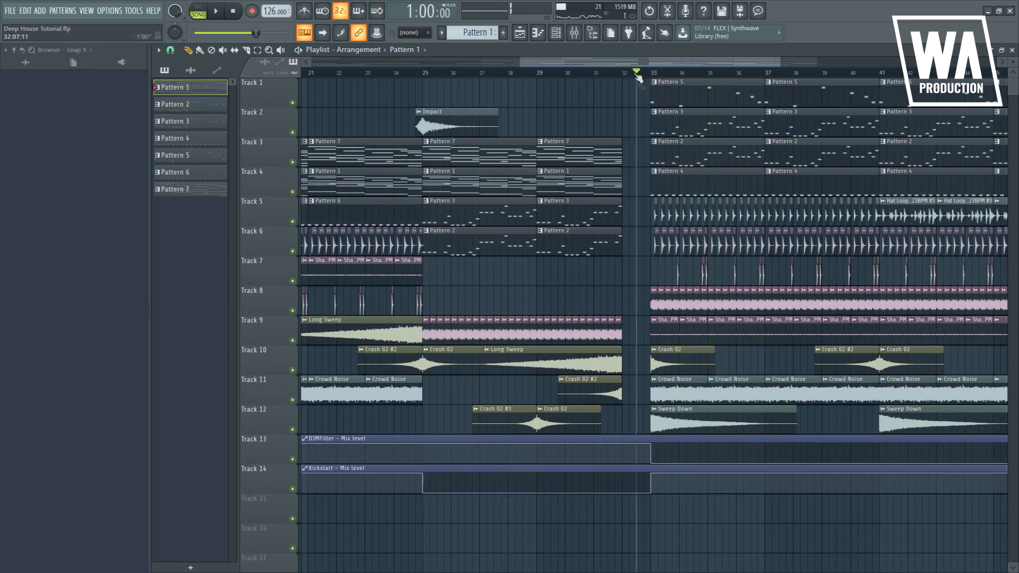
pyautogui.moveTo(704, 511); pyautogui.dragTo(645, 510)
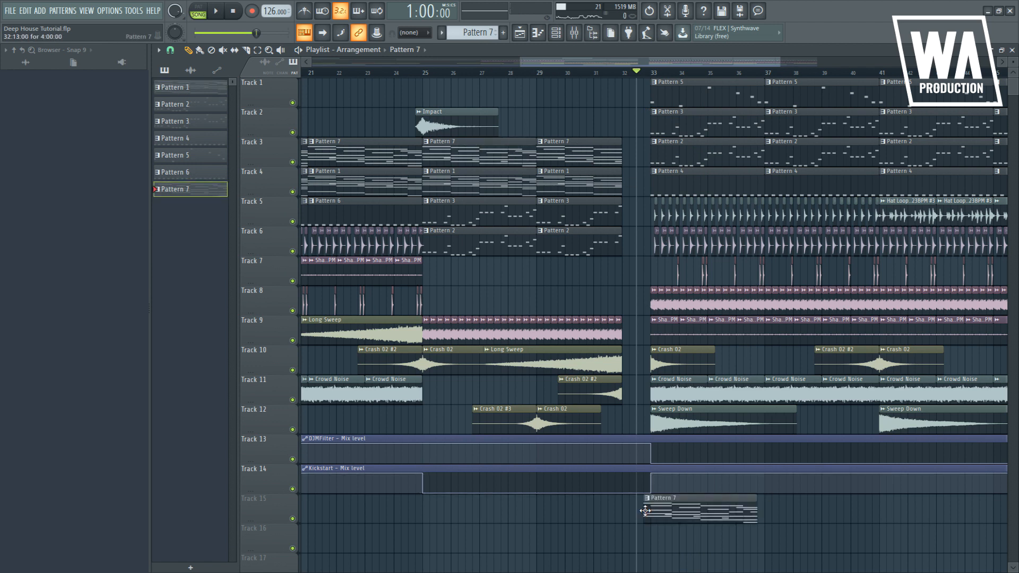
pyautogui.press('space')
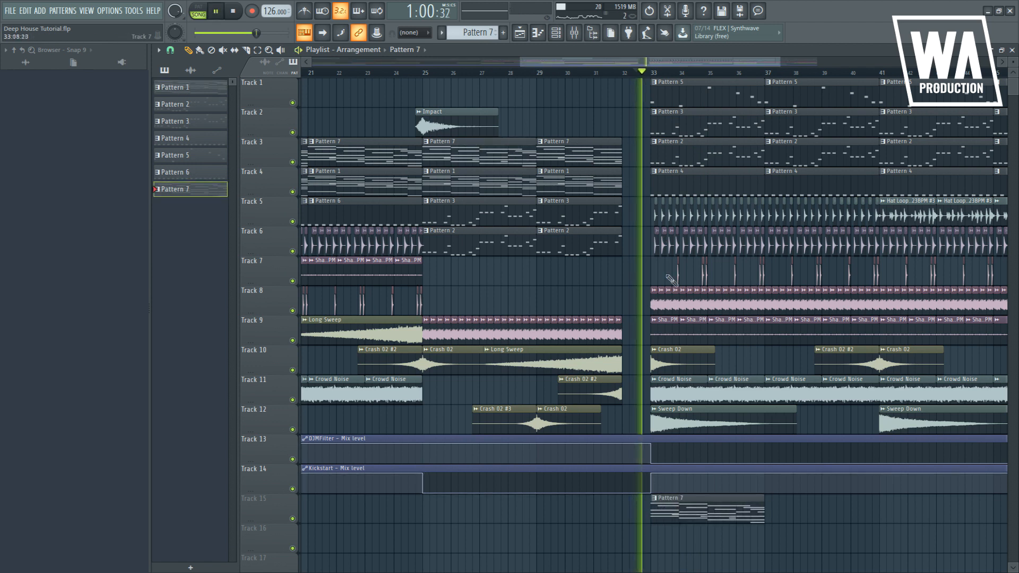
pyautogui.click(767, 505)
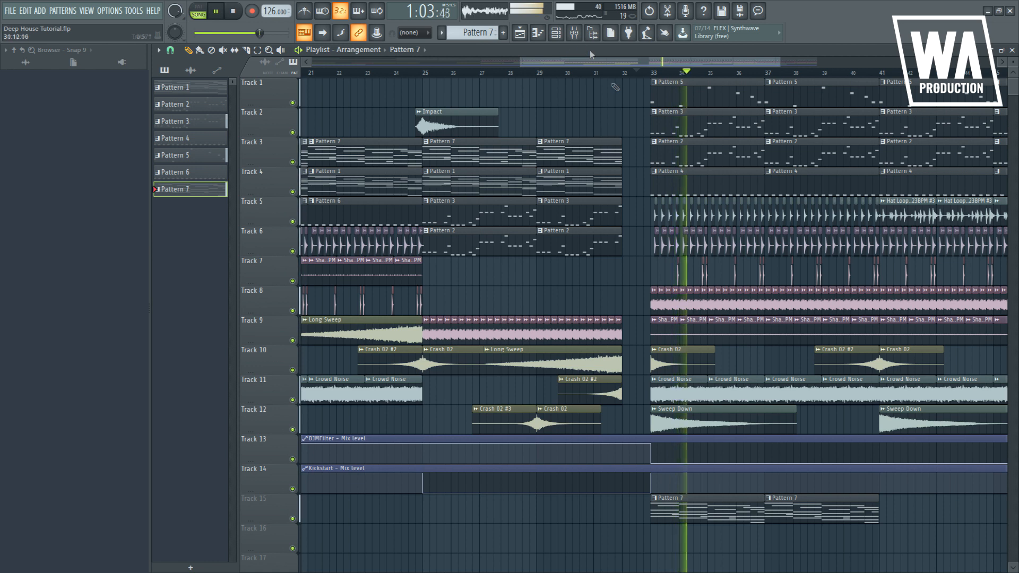
pyautogui.press('space')
pyautogui.rightClick(773, 520)
pyautogui.rightClick(735, 511)
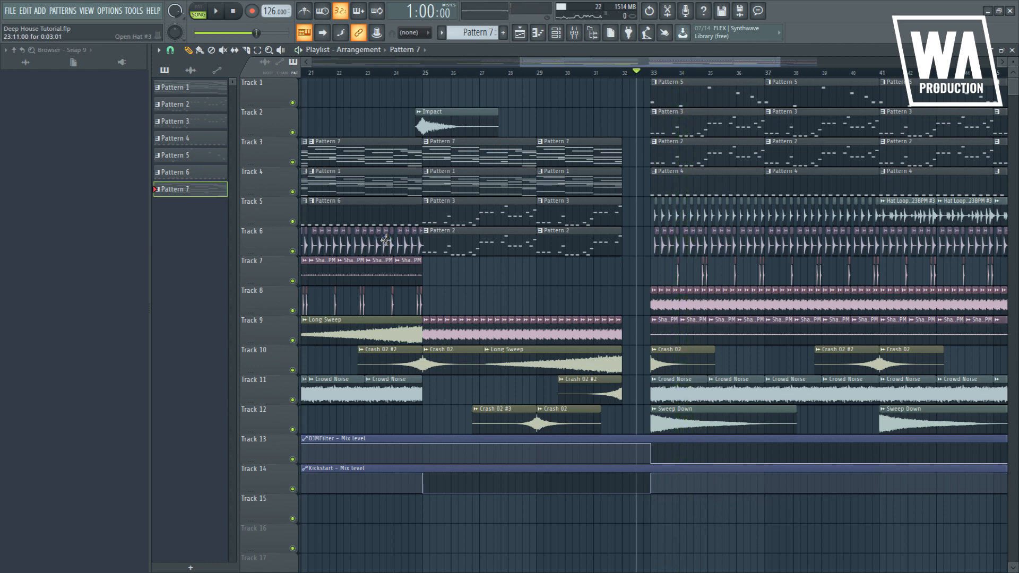
# - Play the transition from just before bar 25 and check the channel levels in the mixer
pyautogui.scroll(-6, 514, 124)
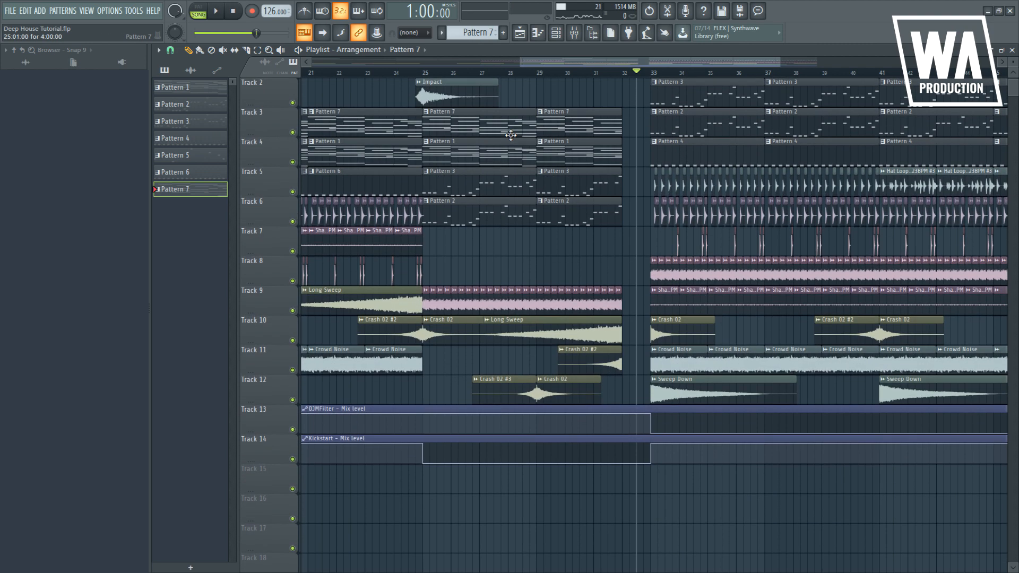
pyautogui.scroll(-2, 423, 186)
pyautogui.click(380, 73)
pyautogui.click(552, 74)
pyautogui.press('space')
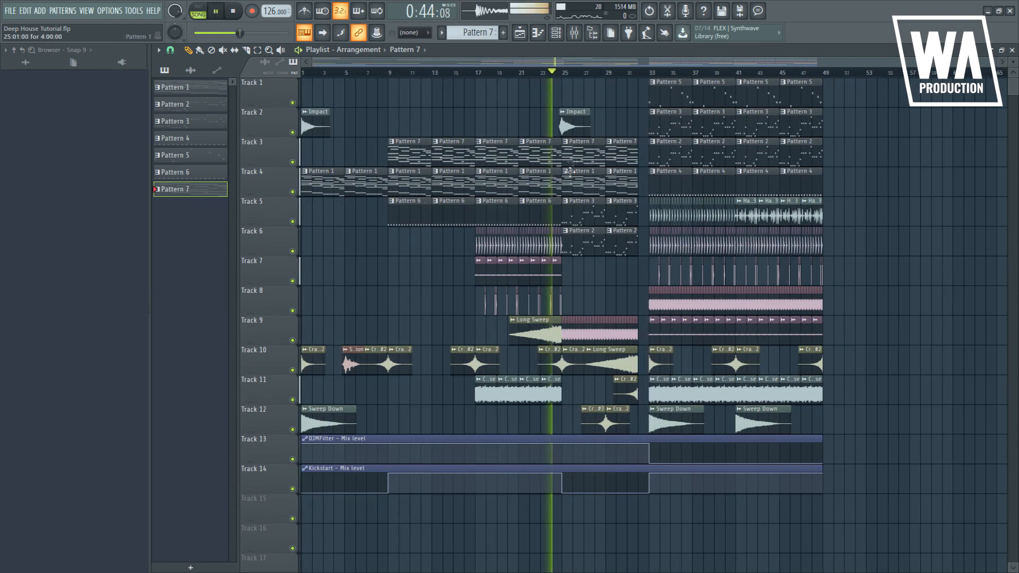
pyautogui.scroll(3, 584, 260)
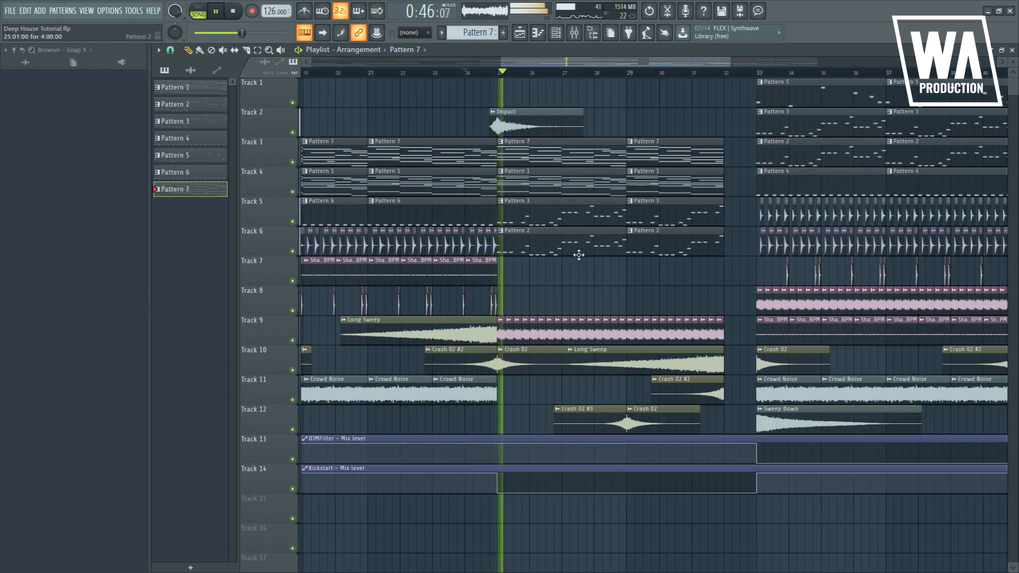
pyautogui.click(574, 33)
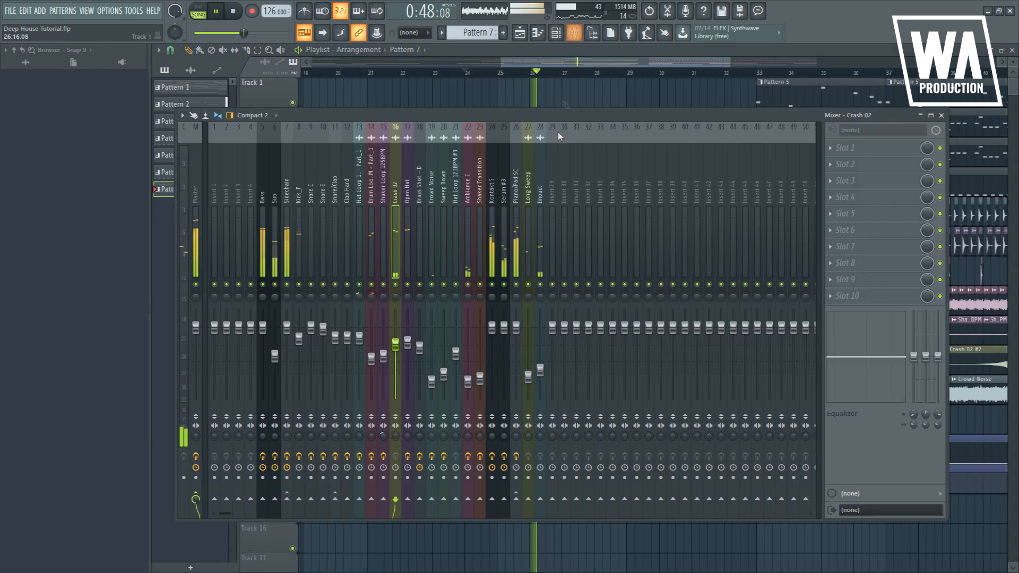
pyautogui.press('space')
# - Route Bass and Sub to insert 29, name it Bass Bus, and place it beside Sub, feeding Sidechain
pyautogui.click(286, 238)
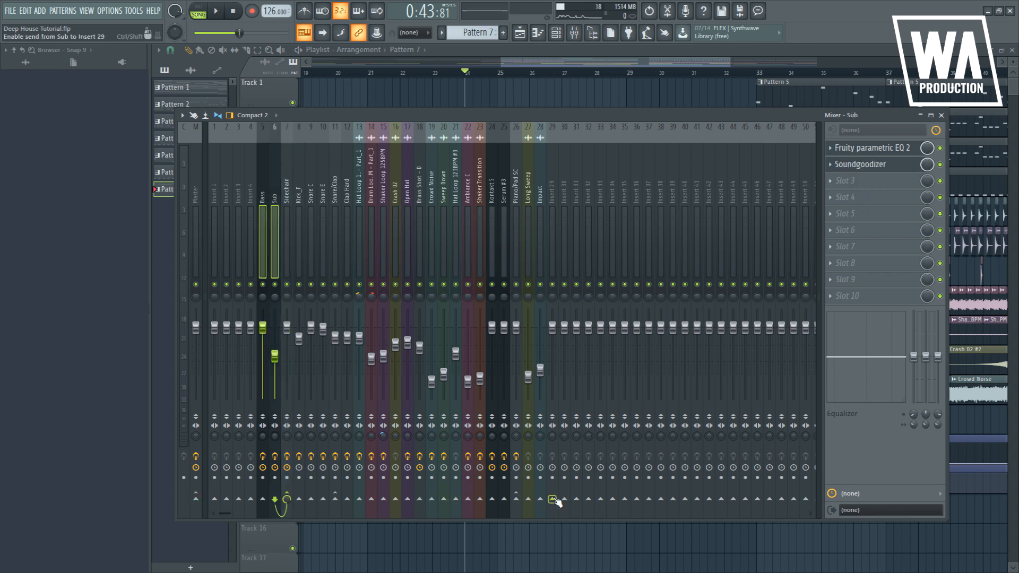
pyautogui.click(550, 238)
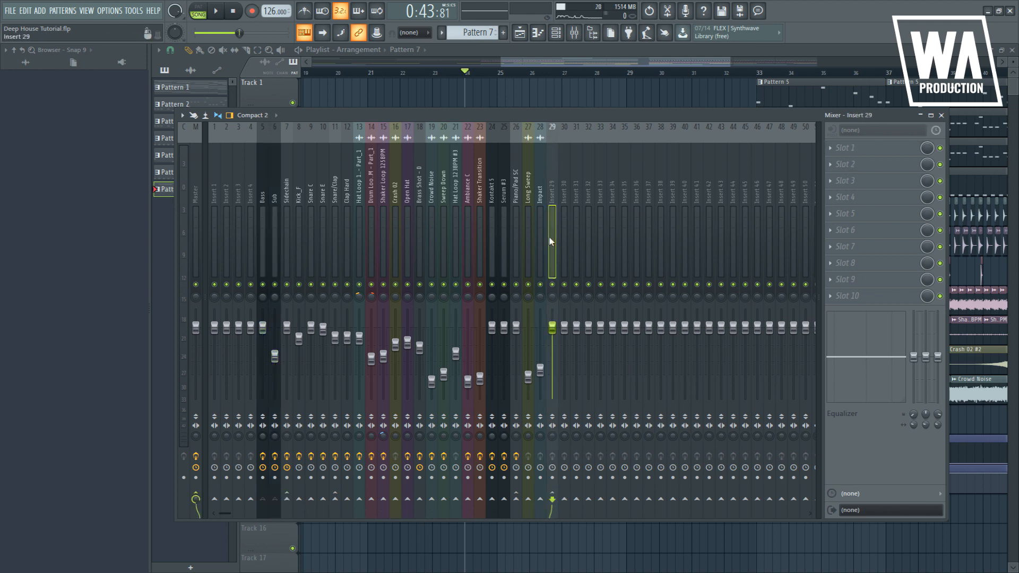
pyautogui.click(289, 500)
pyautogui.click(278, 245)
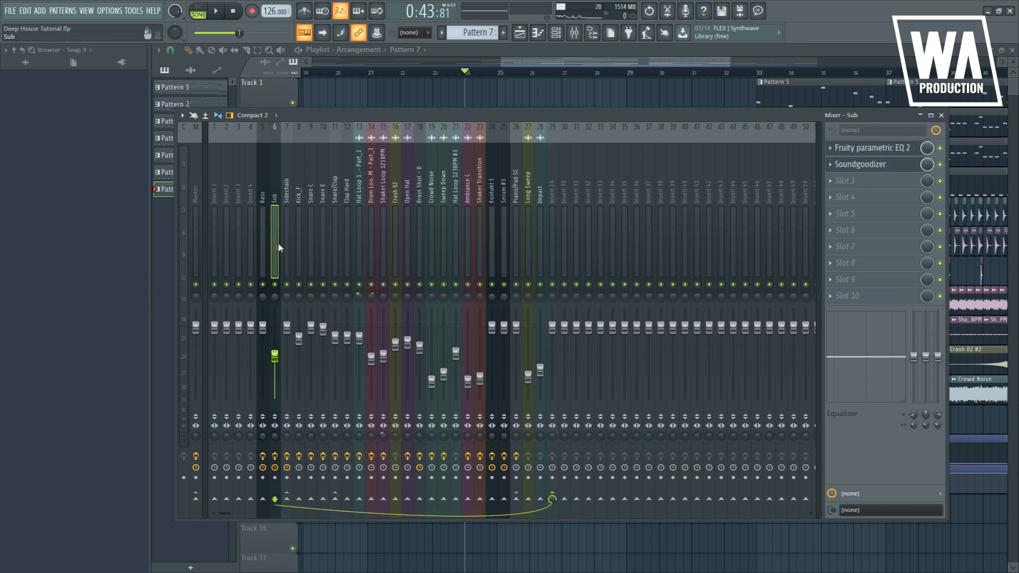
pyautogui.click(265, 245)
pyautogui.click(558, 240)
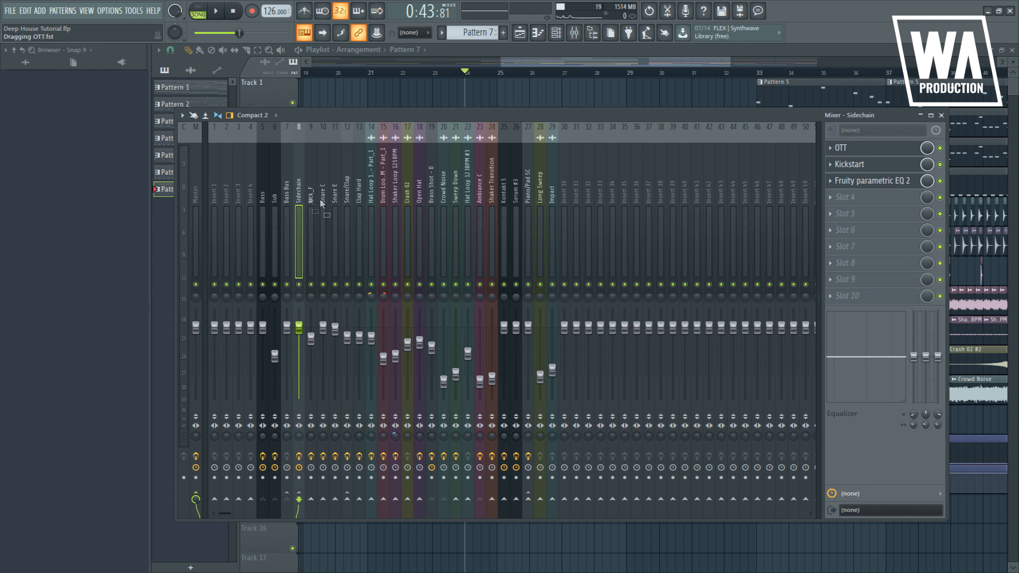
# - Move OTT from the Sidechain channel to slot 1 of the Bass Bus and play the break to check it
pyautogui.moveTo(325, 206); pyautogui.dragTo(287, 195)
pyautogui.press('Escape')
pyautogui.click(300, 144)
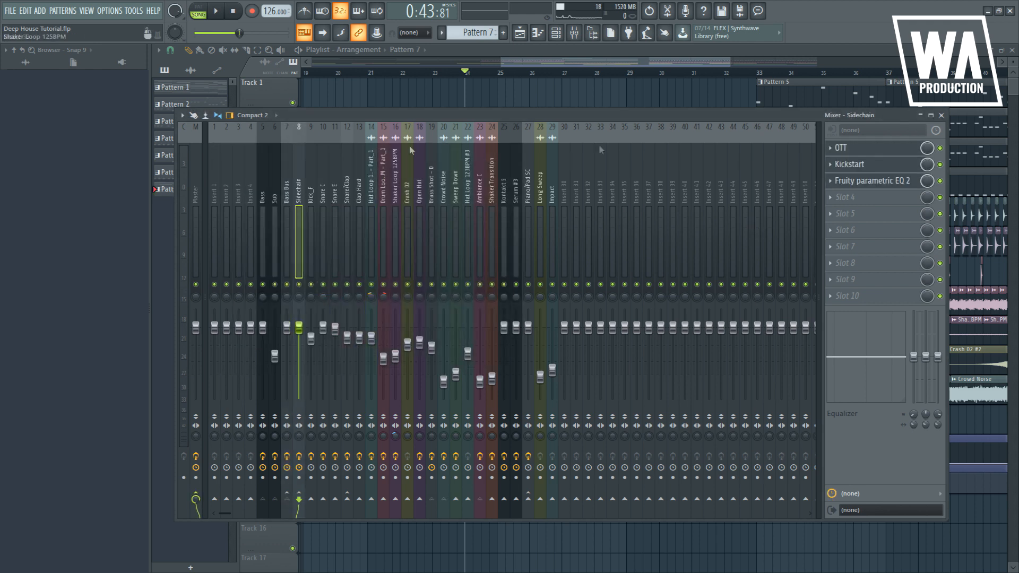
pyautogui.click(268, 207)
pyautogui.press('space')
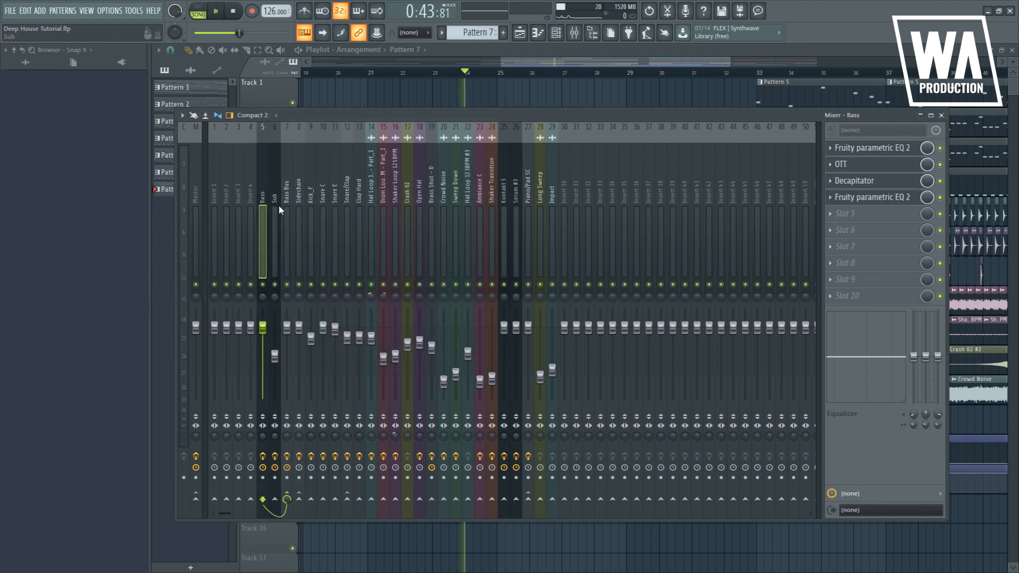
pyautogui.click(285, 256)
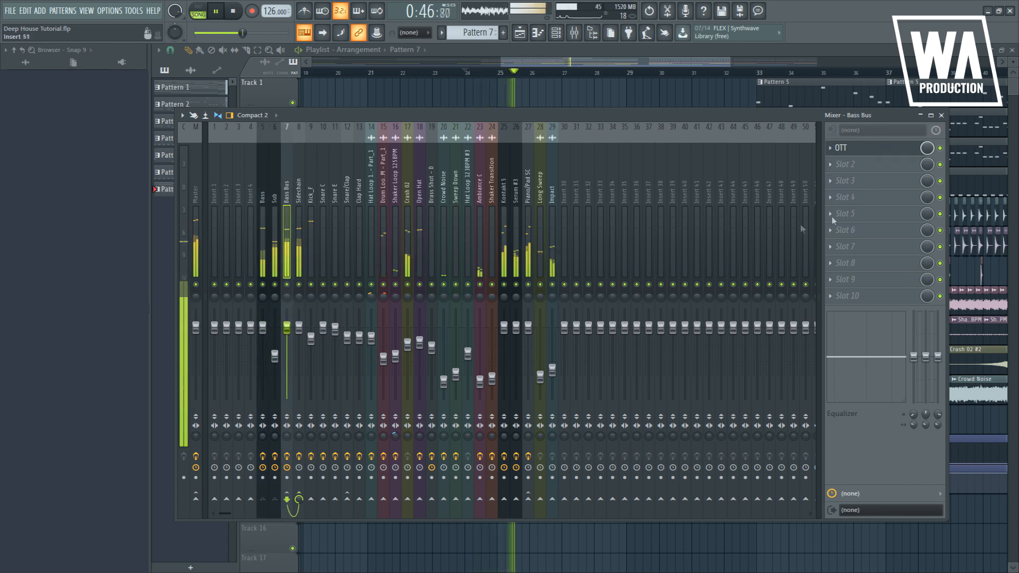
# - Create a mix level automation clip for Sidechain's Kickstart on Track 15, dropping to 0% at bar 25 and returning to full at bar 33
pyautogui.click(299, 231)
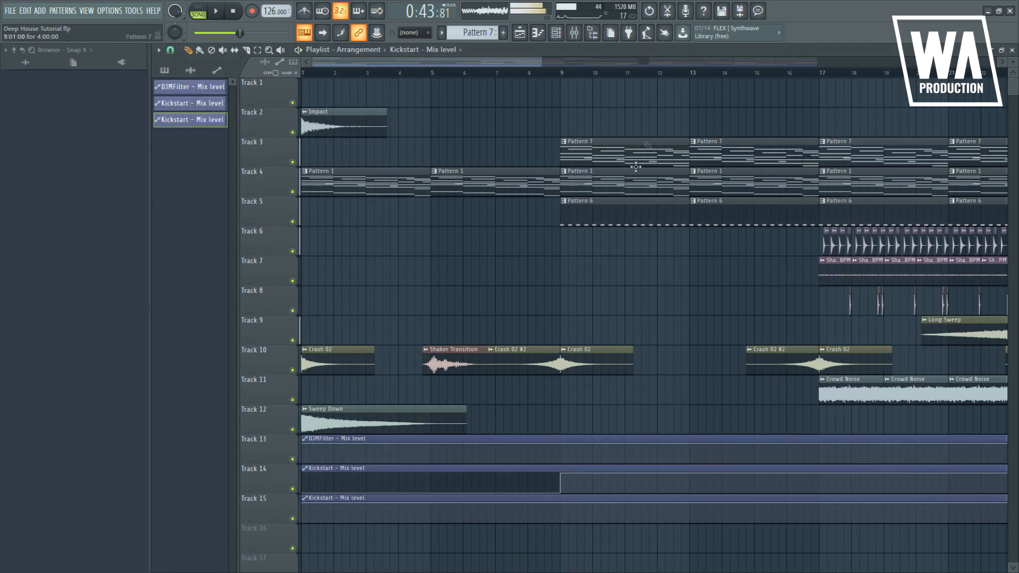
pyautogui.scroll(-3, 615, 261)
pyautogui.scroll(3, 550, 306)
pyautogui.press('space')
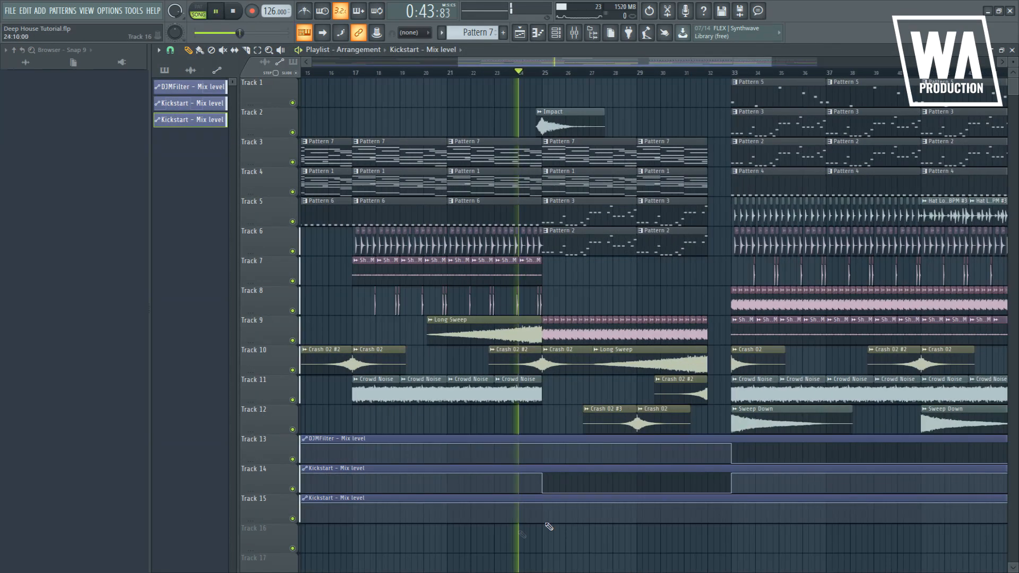
pyautogui.click(545, 520)
pyautogui.click(732, 523)
pyautogui.click(732, 502)
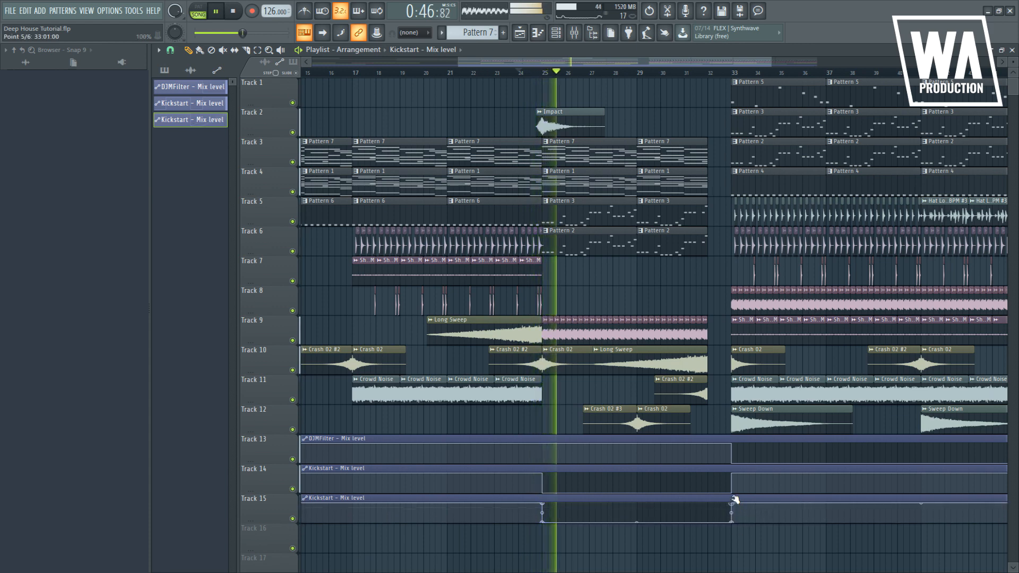
# - Add DJMFilter to slot 2 of the Bass Bus, adjust its high-pass cutoff during playback and set the resonance to 30%
pyautogui.click(574, 32)
pyautogui.click(287, 231)
pyautogui.press('space')
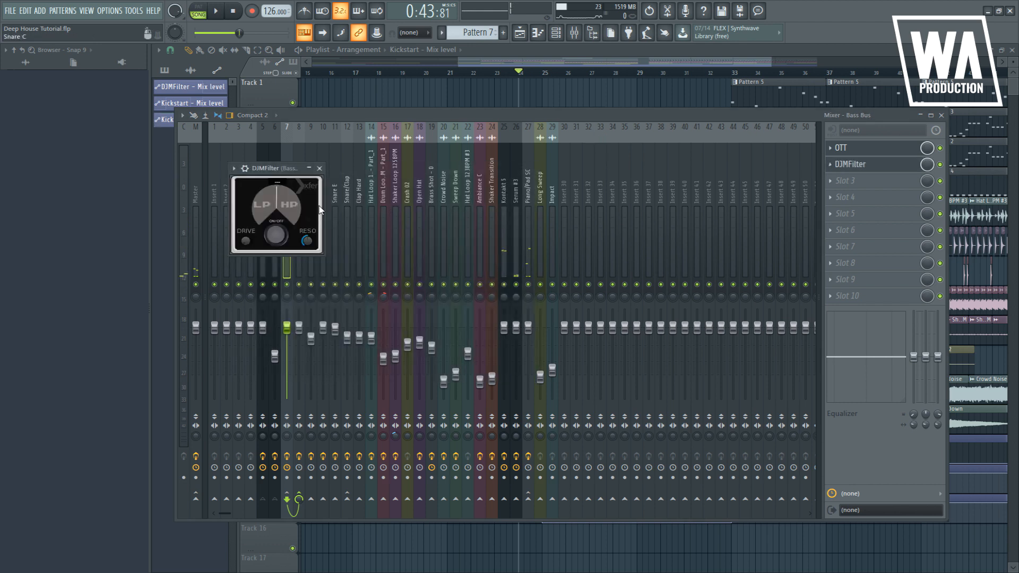
pyautogui.moveTo(293, 173); pyautogui.dragTo(316, 169)
pyautogui.press('space')
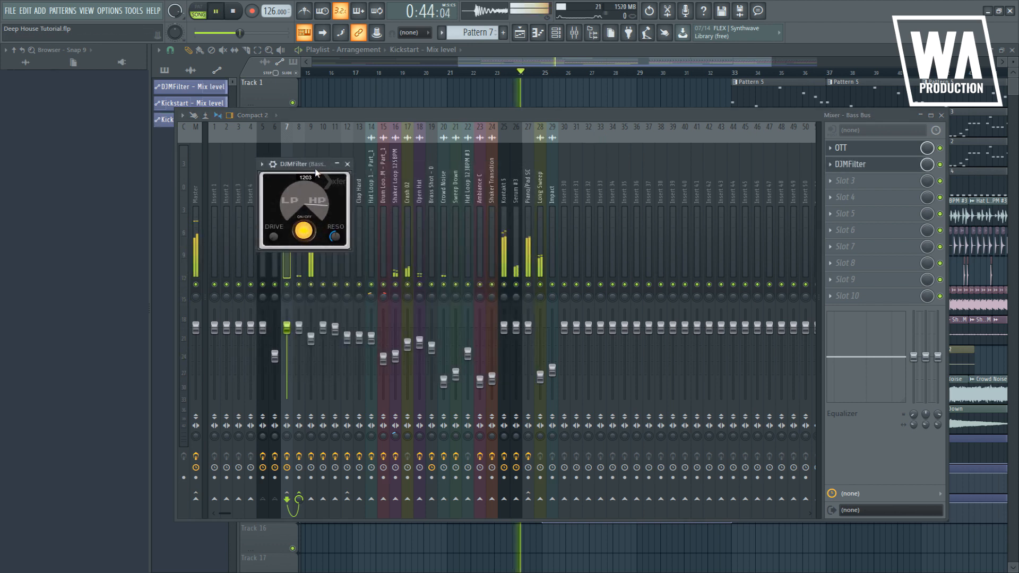
pyautogui.moveTo(325, 211); pyautogui.dragTo(334, 240)
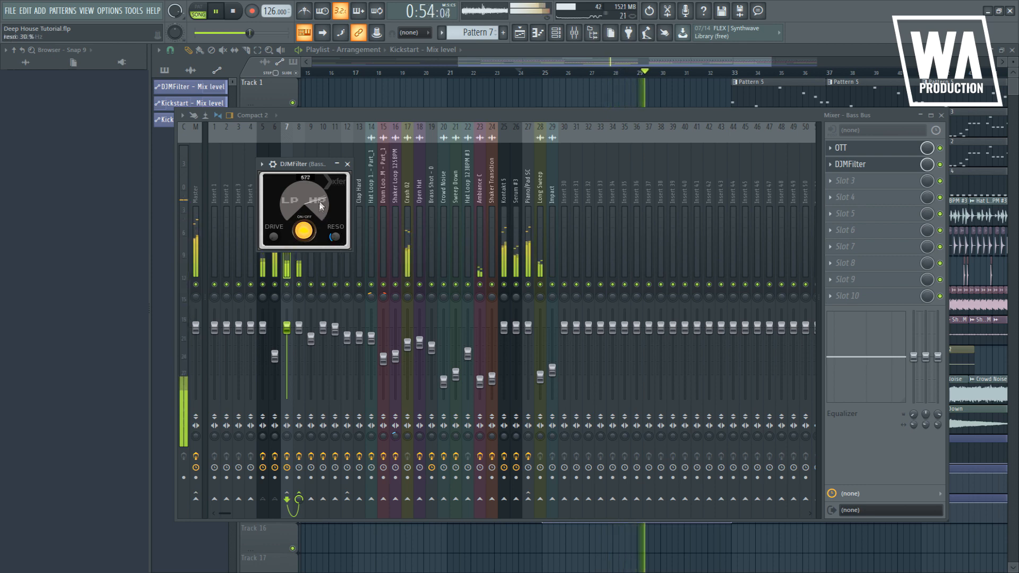
pyautogui.moveTo(319, 207); pyautogui.dragTo(322, 209)
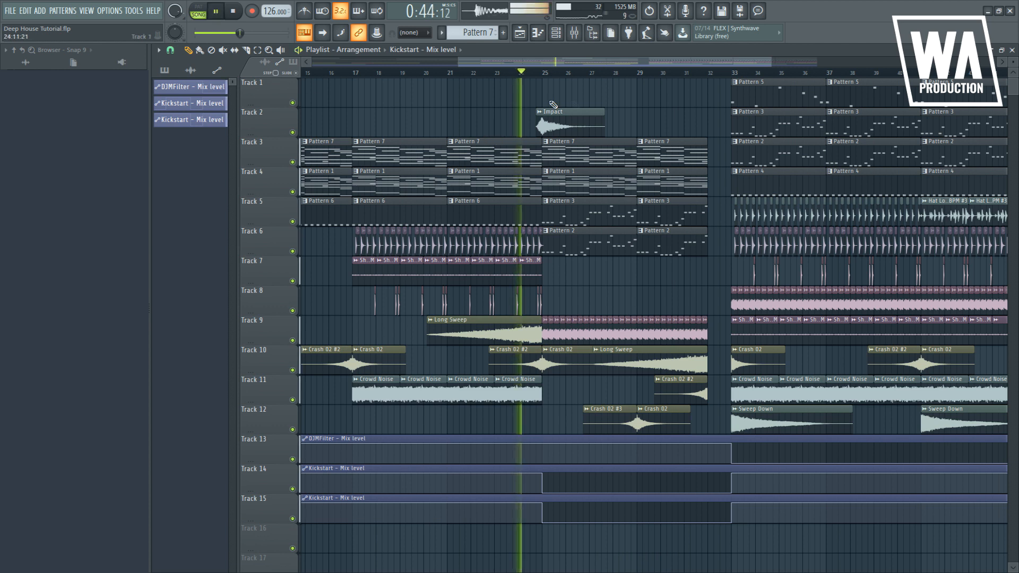
pyautogui.press('space')
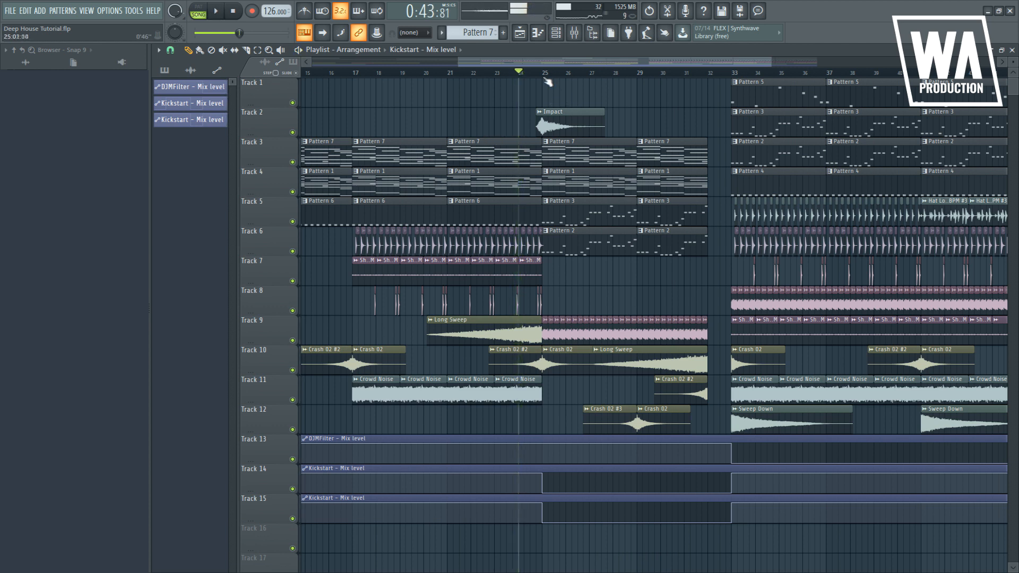
# - Create an automation clip for the Bass Bus DJMFilter knob on Track 1, holding from bar 25, curving down after bar 29 and ending at bar 33
pyautogui.moveTo(543, 74); pyautogui.dragTo(725, 102)
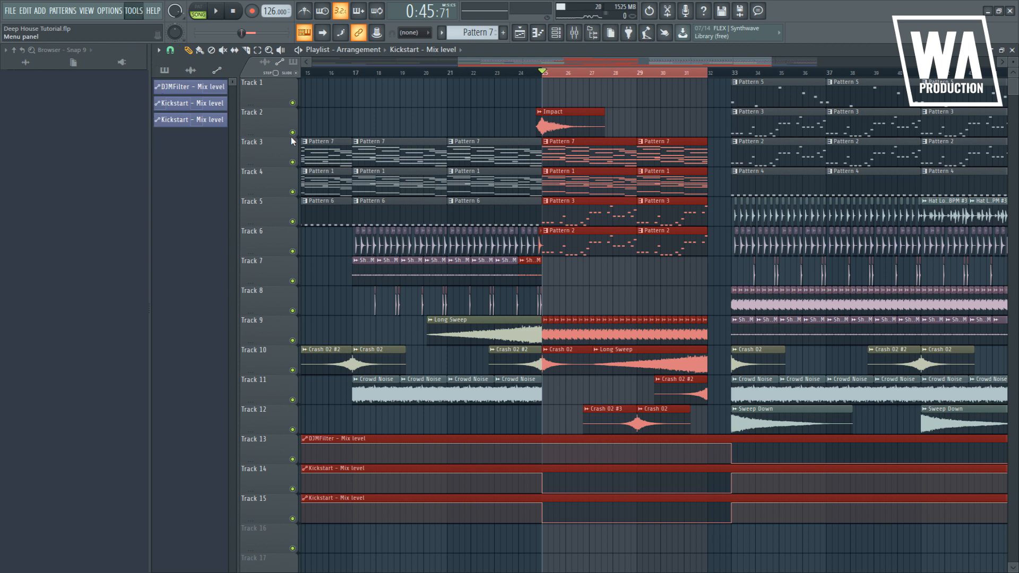
pyautogui.click(286, 205)
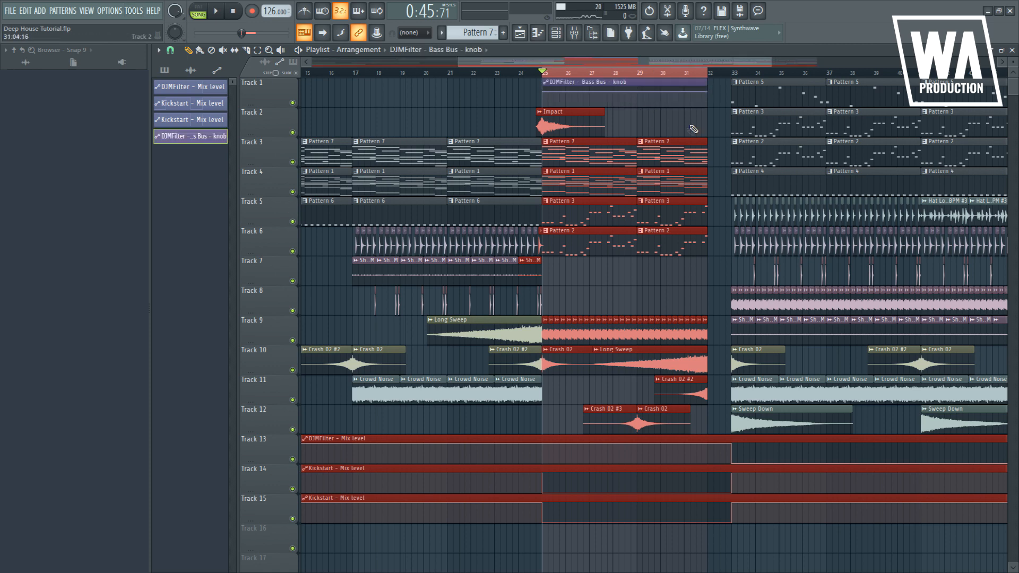
pyautogui.scroll(3, 693, 129)
pyautogui.rightClick(575, 93)
pyautogui.press('space')
pyautogui.moveTo(726, 92); pyautogui.dragTo(727, 97)
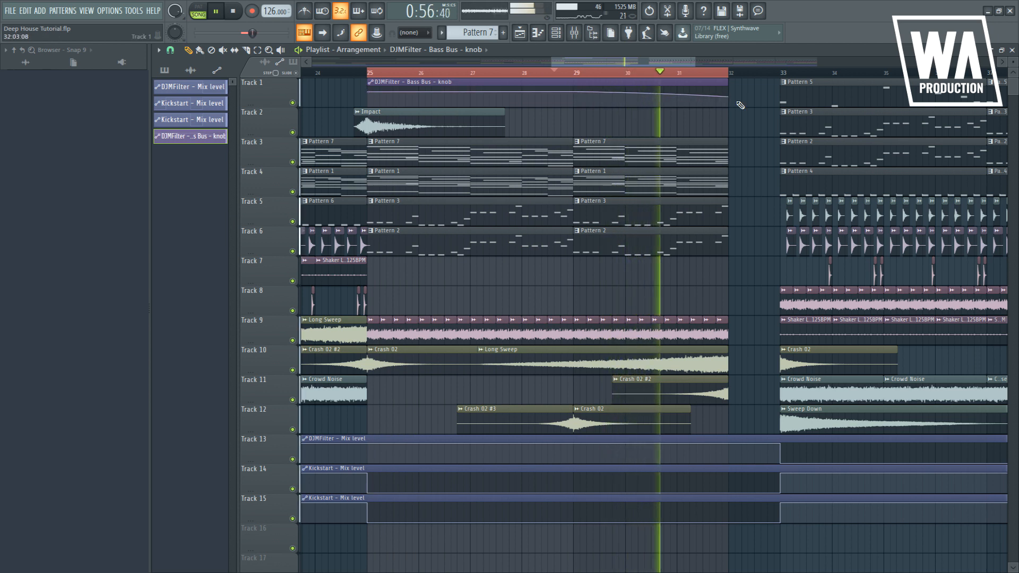
pyautogui.moveTo(728, 96); pyautogui.dragTo(778, 96)
# - Play the break with the filter automation and check the Bass Bus level in the mixer
pyautogui.click(677, 72)
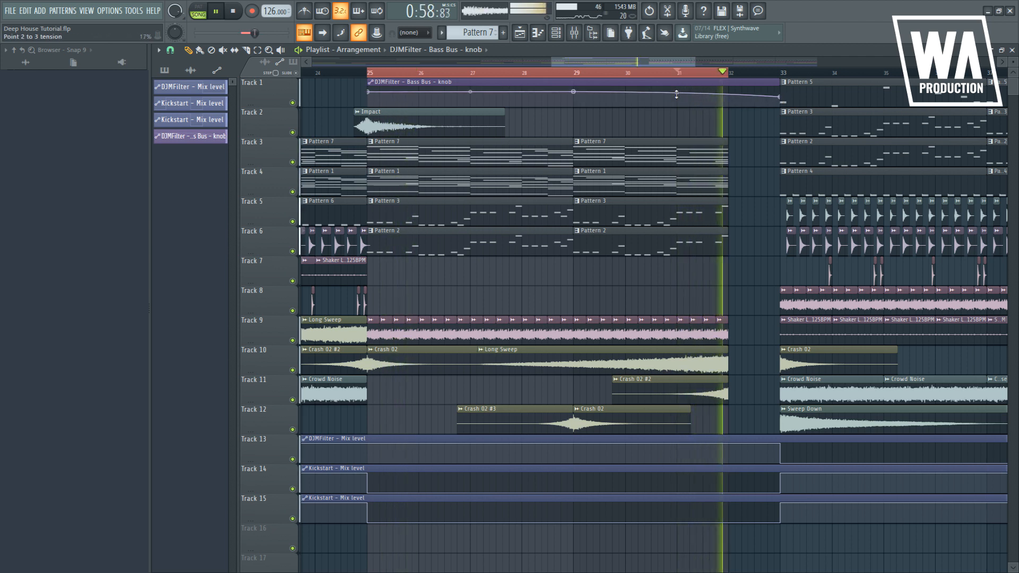
pyautogui.doubleClick(718, 73)
pyautogui.press('space')
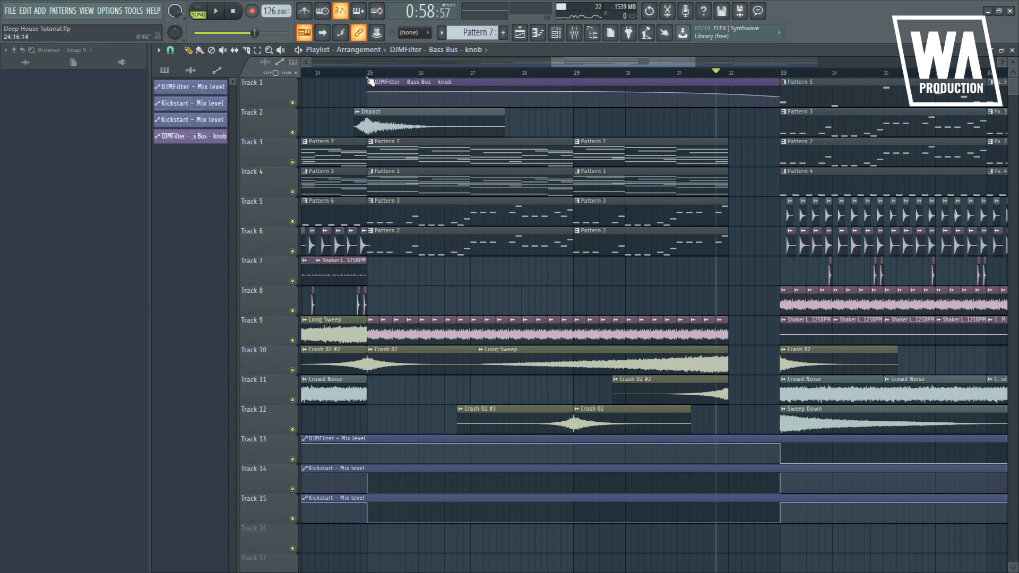
pyautogui.scroll(-1, 671, 186)
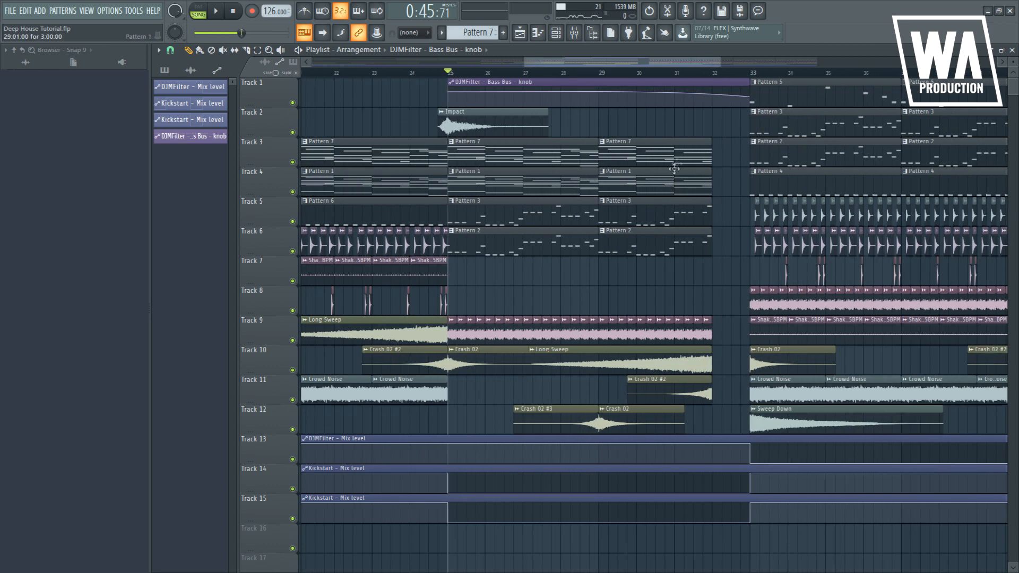
pyautogui.press('space')
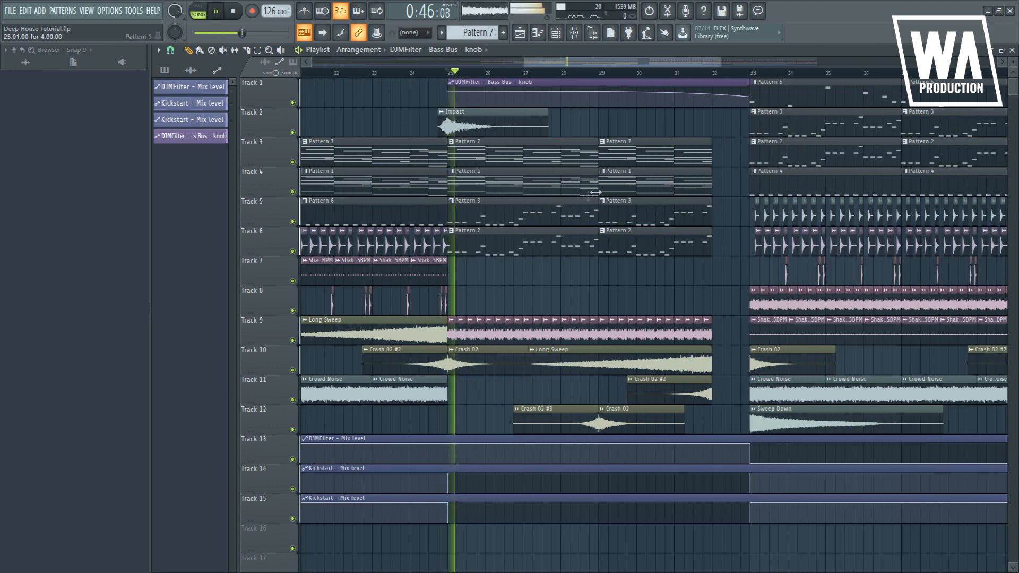
pyautogui.click(575, 35)
pyautogui.click(575, 35)
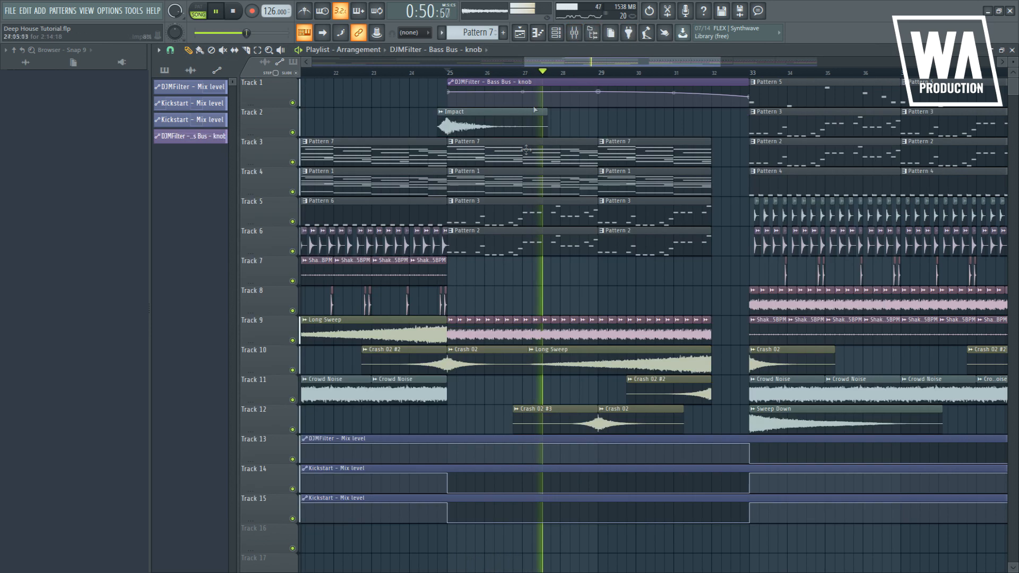
pyautogui.click(573, 37)
pyautogui.press('space')
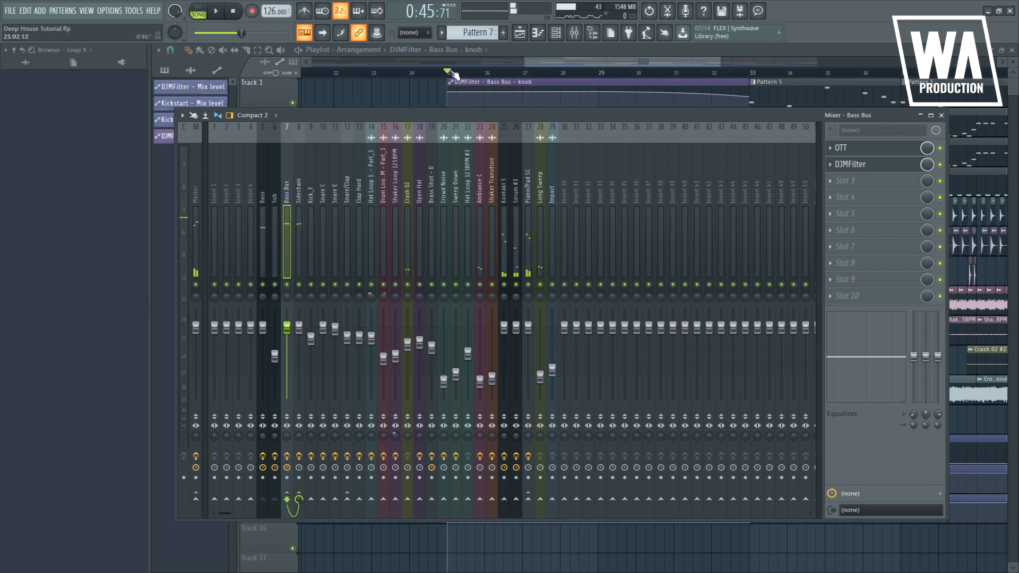
# - Create a Bass Bus volume automation clip from bar 25 to 32, rising from about 34%, and place it on Track 7
pyautogui.moveTo(453, 73); pyautogui.dragTo(705, 104)
pyautogui.click(575, 36)
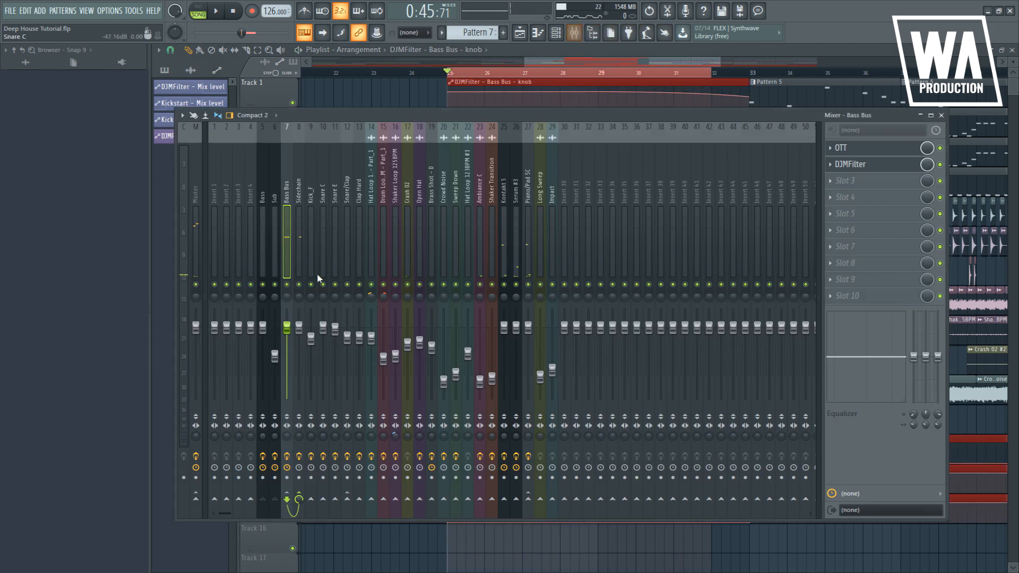
pyautogui.click(317, 387)
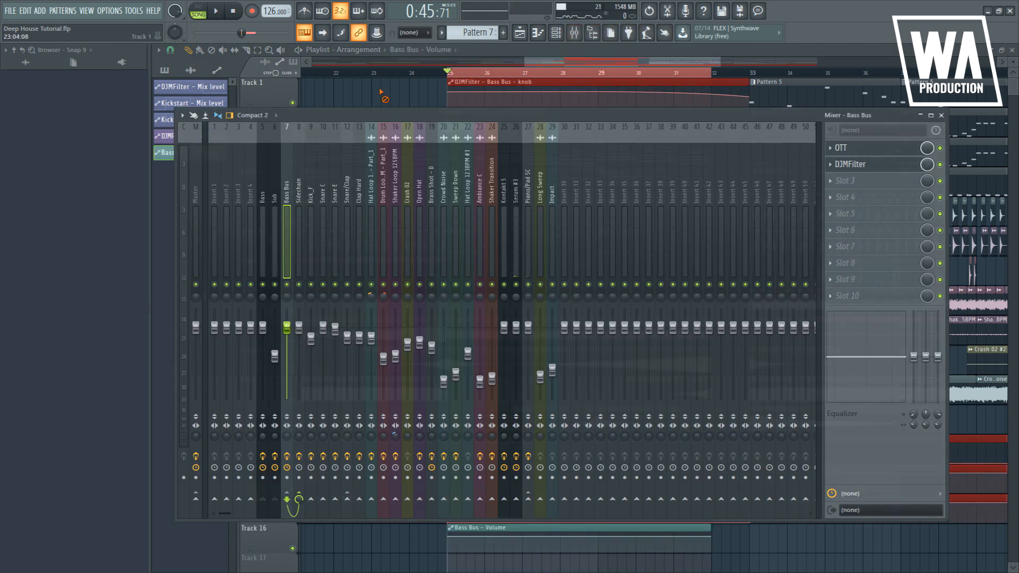
pyautogui.click(381, 89)
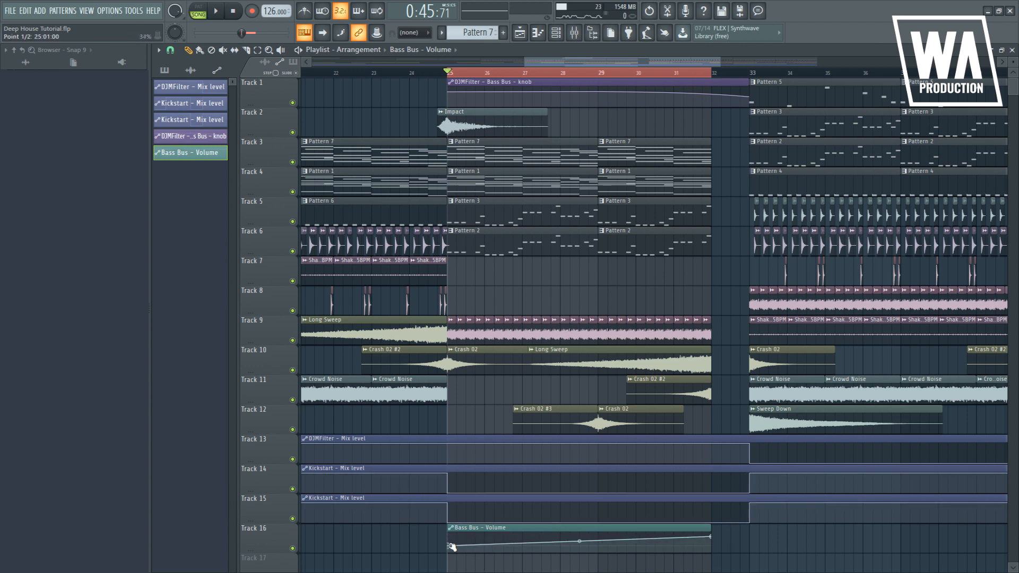
pyautogui.press('space')
pyautogui.moveTo(543, 529); pyautogui.dragTo(541, 259)
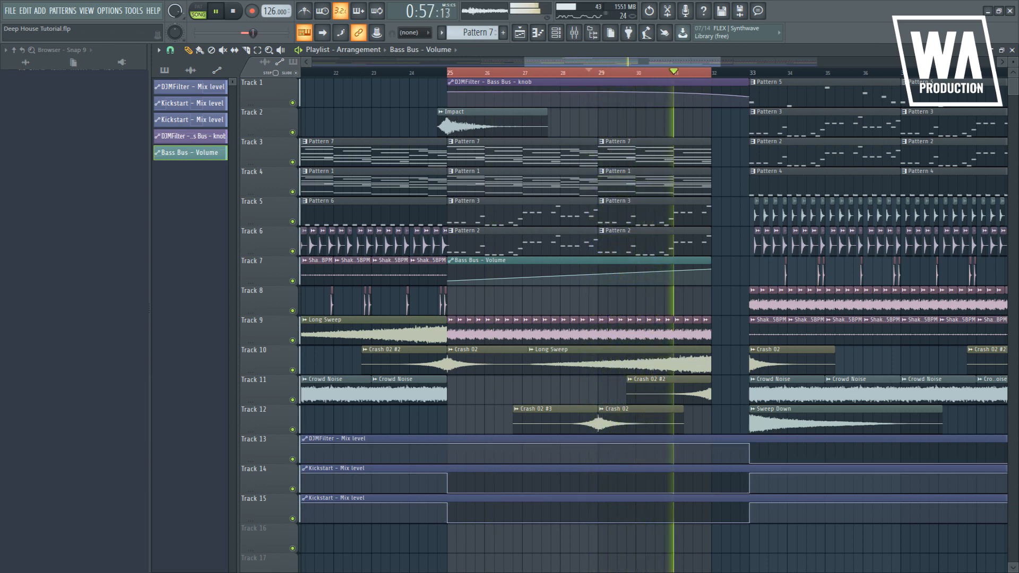
# - Review the end of the break around bars 28 to 32 with the bass volume rise
pyautogui.press('space')
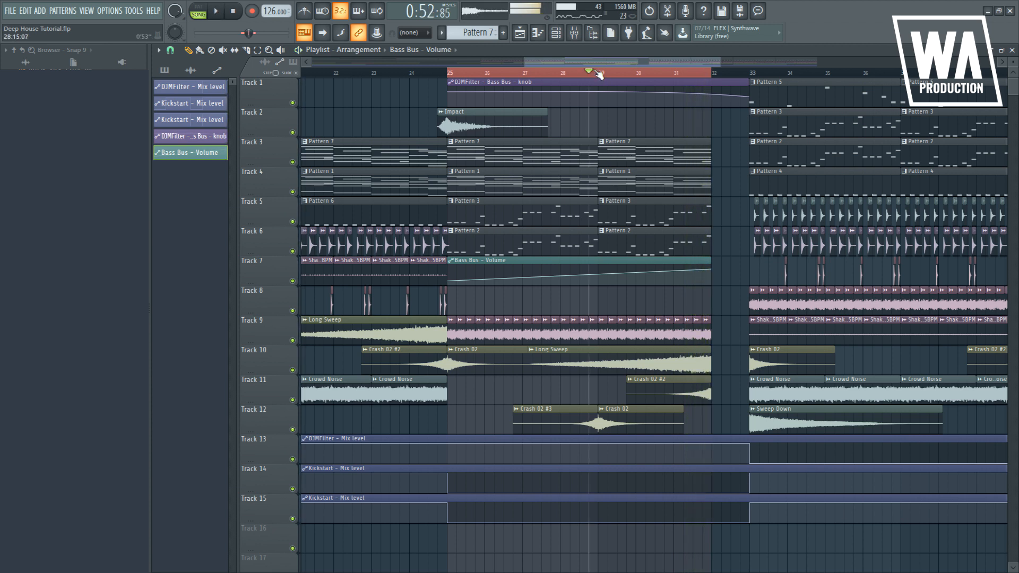
pyautogui.rightClick(594, 73)
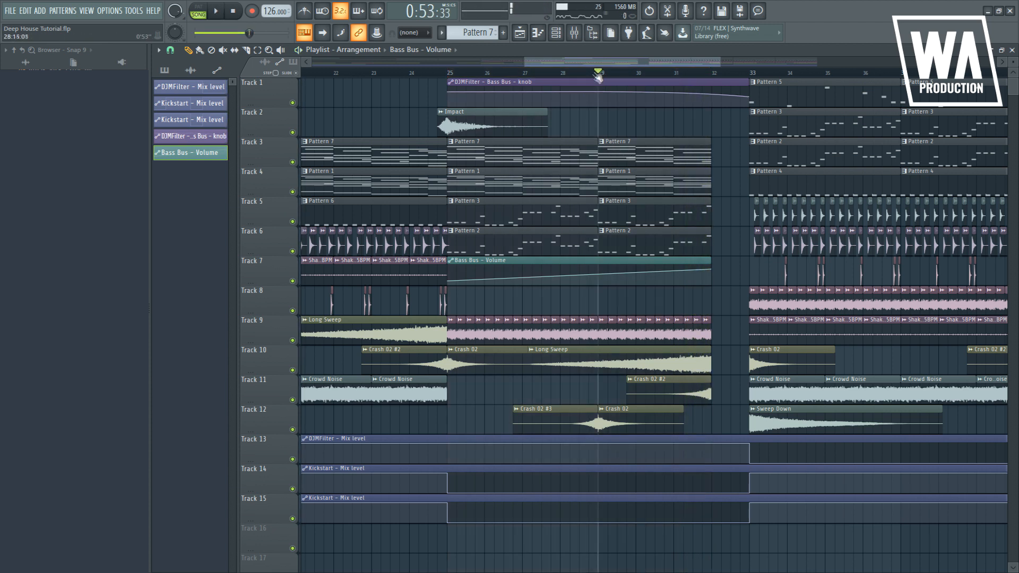
pyautogui.moveTo(603, 81); pyautogui.dragTo(713, 99)
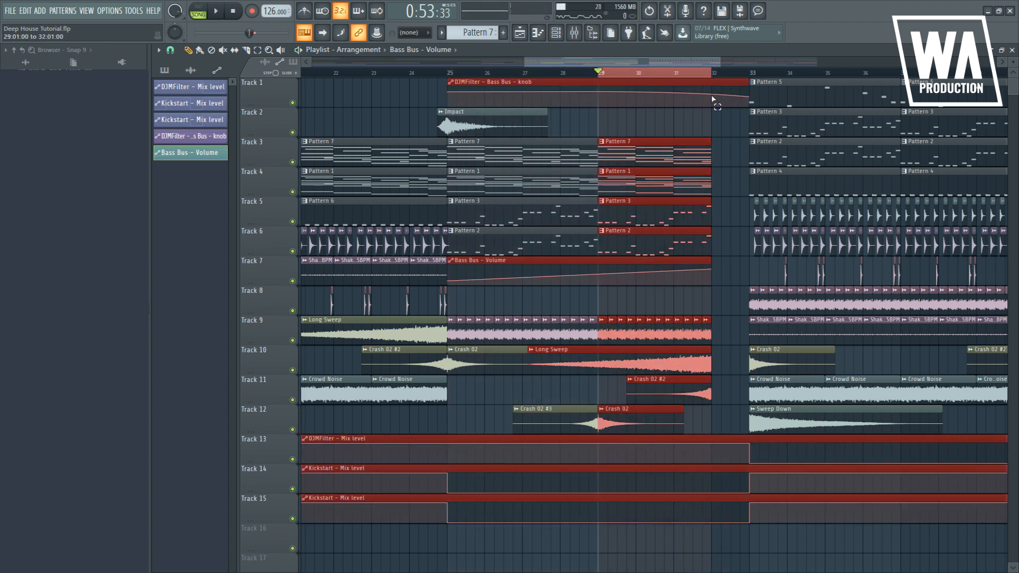
pyautogui.doubleClick(570, 81)
pyautogui.click(575, 78)
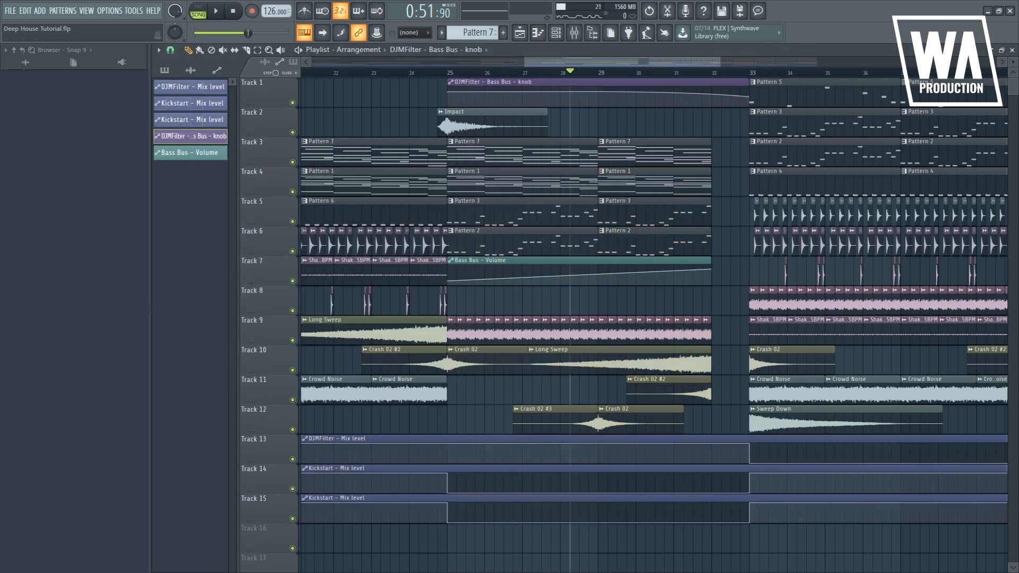
# - Place the FX Riser sample on Track 16 leading up to bar 32 and route it to mixer insert 30
pyautogui.moveTo(74, 318); pyautogui.dragTo(597, 541)
pyautogui.press('space')
pyautogui.moveTo(664, 543); pyautogui.dragTo(711, 543)
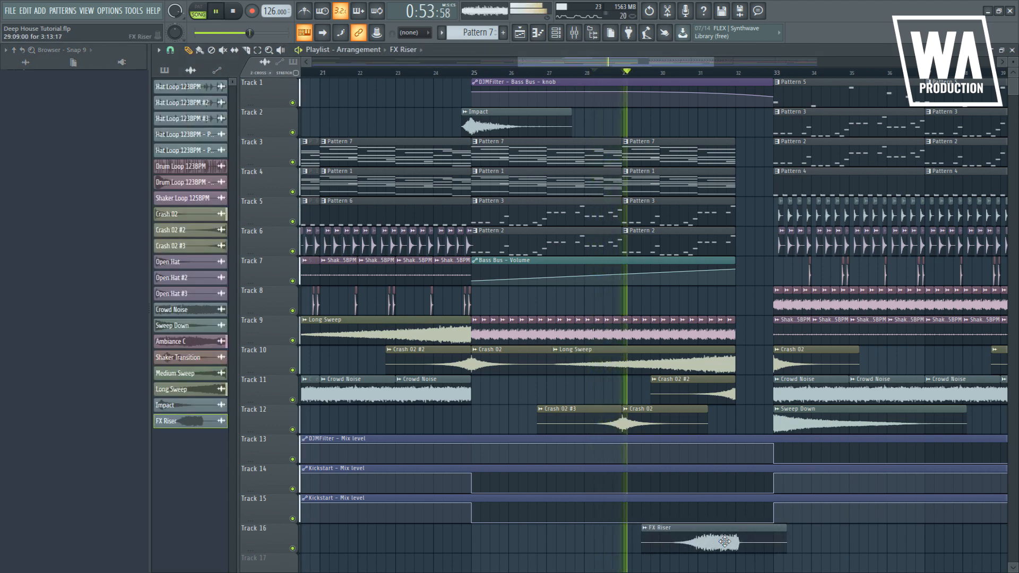
pyautogui.doubleClick(711, 543)
pyautogui.hotkey('ctrl', 'l')
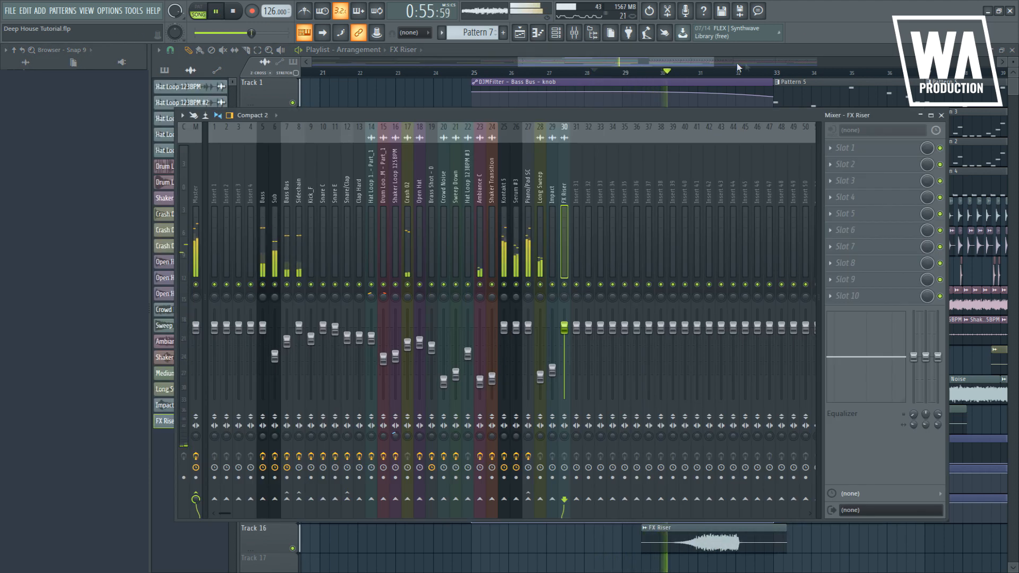
# - Align the audible end of the FX Riser clip precisely with the start of bar 32
pyautogui.click(691, 74)
pyautogui.press('space')
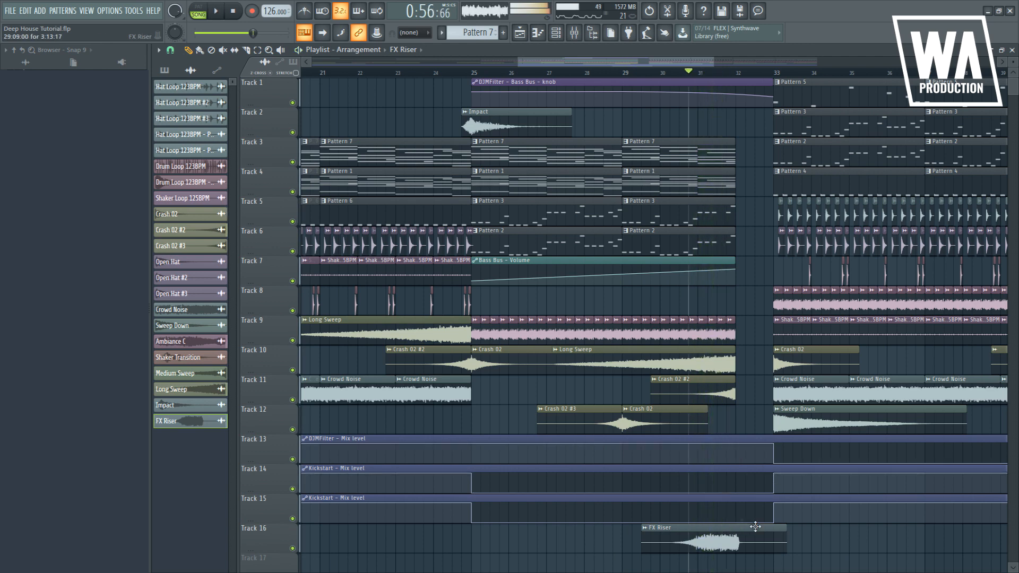
pyautogui.scroll(3, 714, 540)
pyautogui.scroll(5, 720, 541)
pyautogui.moveTo(773, 543); pyautogui.dragTo(610, 536)
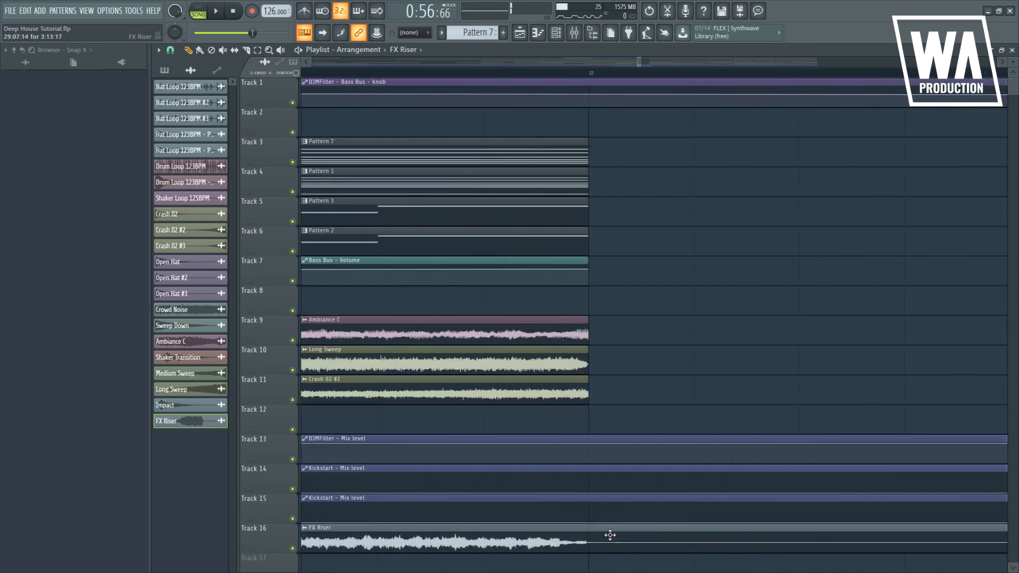
pyautogui.press('space')
pyautogui.doubleClick(609, 537)
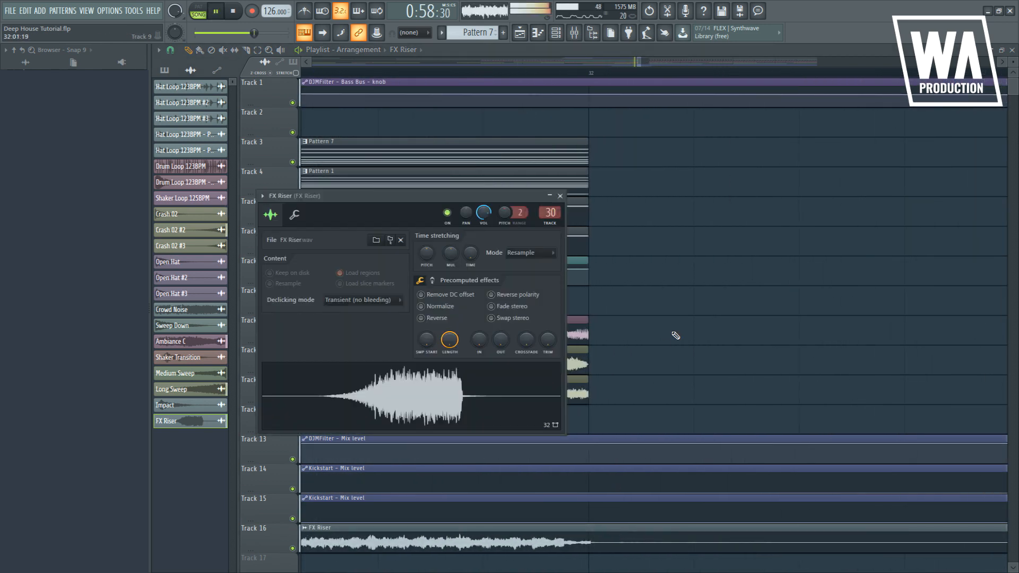
pyautogui.press('F9')
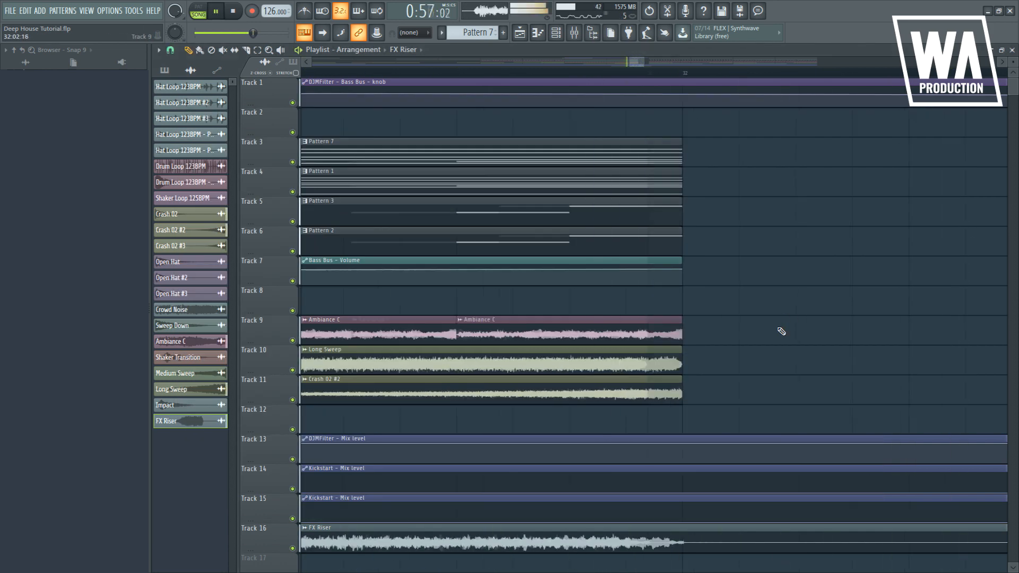
pyautogui.scroll(-10, 781, 331)
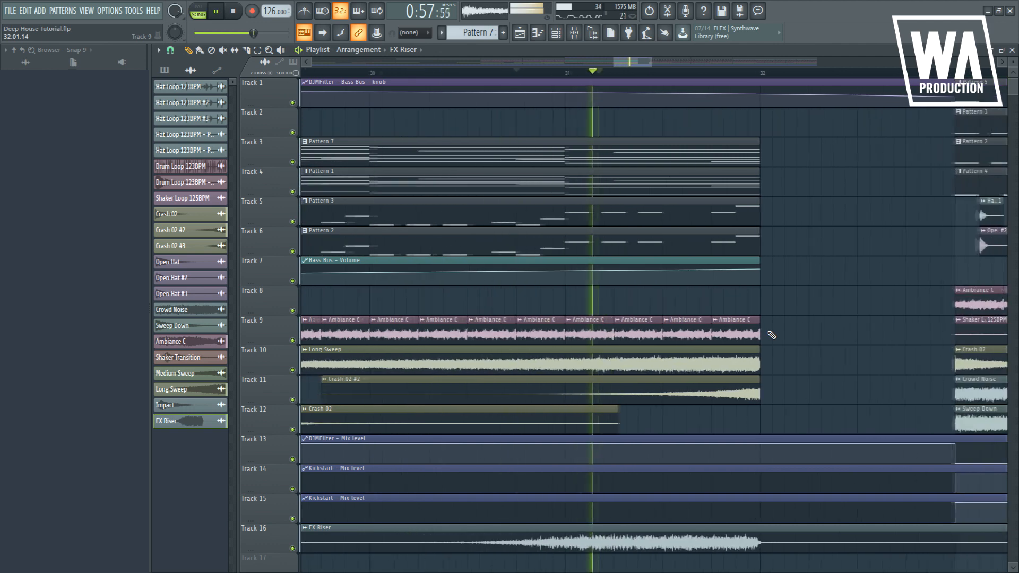
pyautogui.scroll(-2, 719, 362)
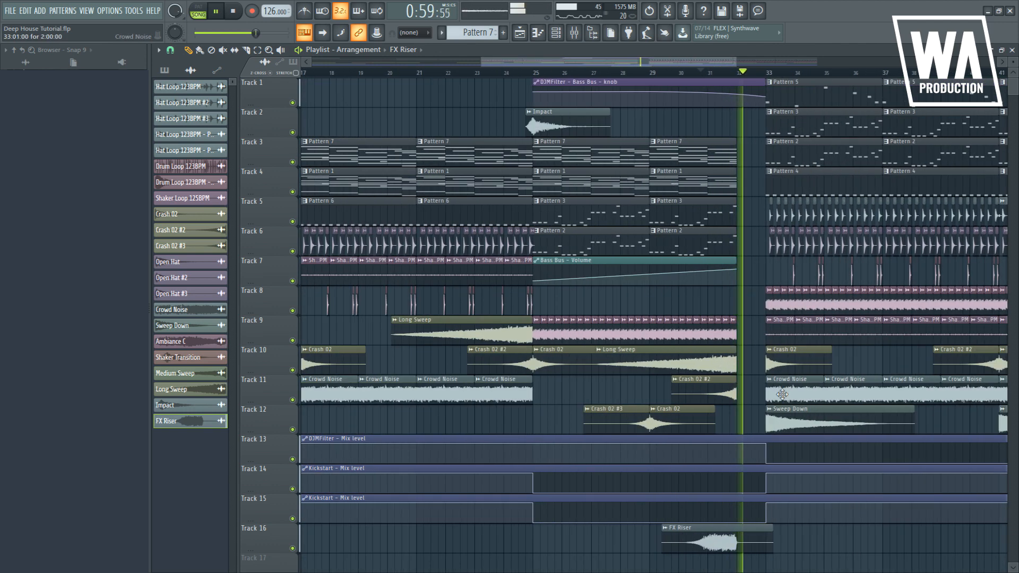
pyautogui.press('space')
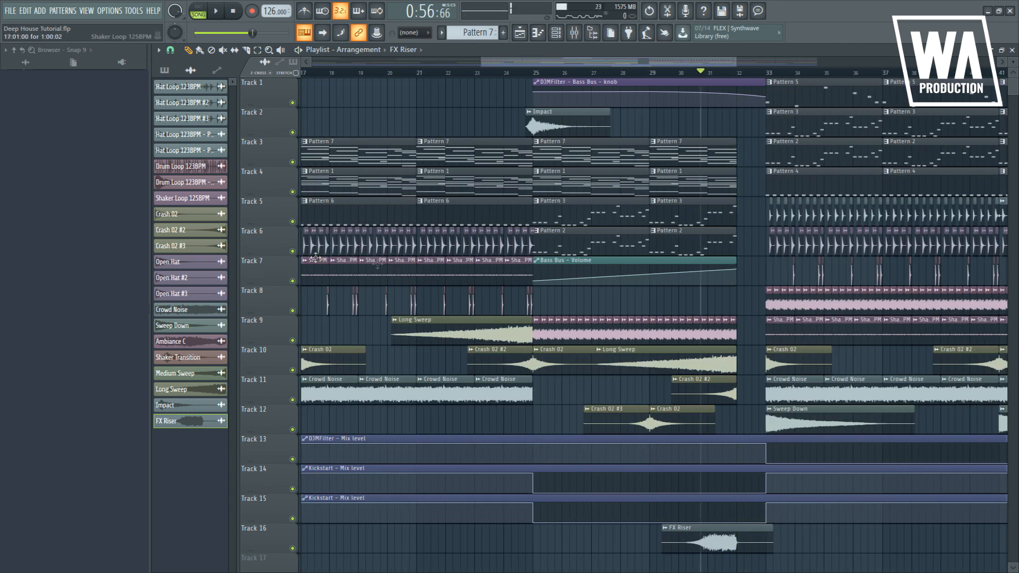
# - Load the Snare C sample into a new channel and open its piano roll in a new empty pattern
pyautogui.click(64, 276)
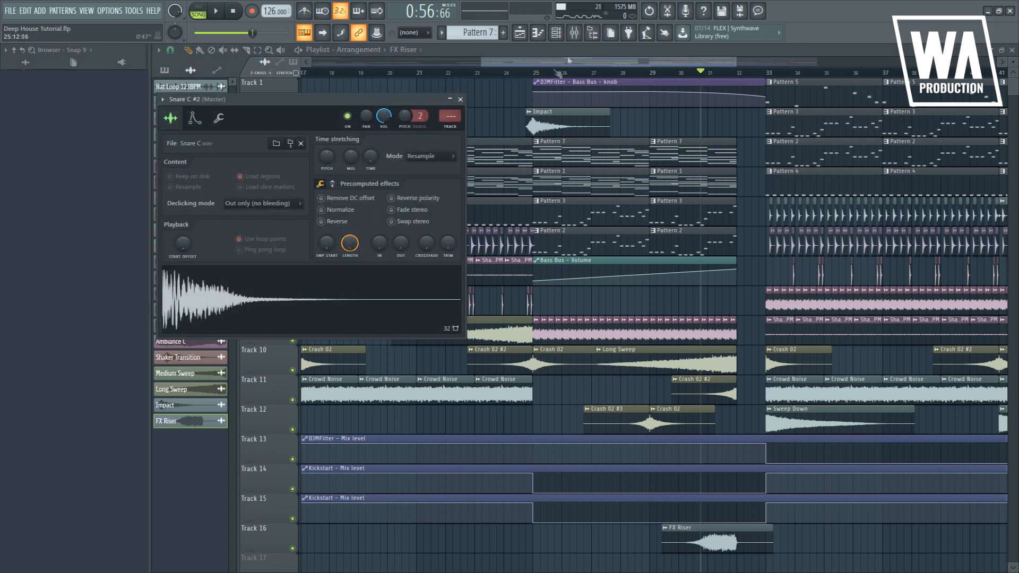
pyautogui.click(565, 36)
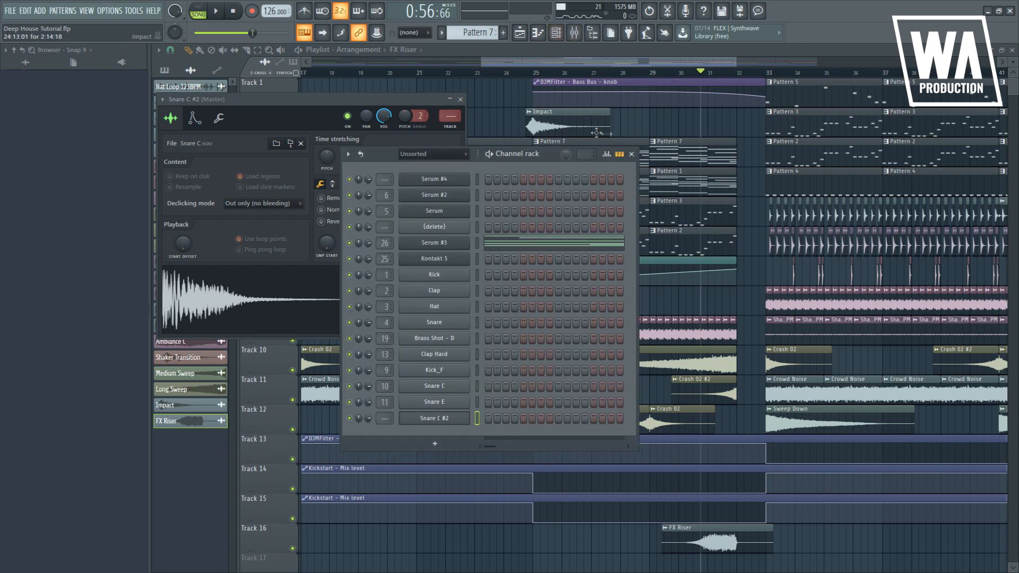
pyautogui.click(503, 33)
pyautogui.press('F7')
# - Enter four consecutive one-step C5 notes at the start of the Snare C #2 pattern
pyautogui.scroll(5, 364, 360)
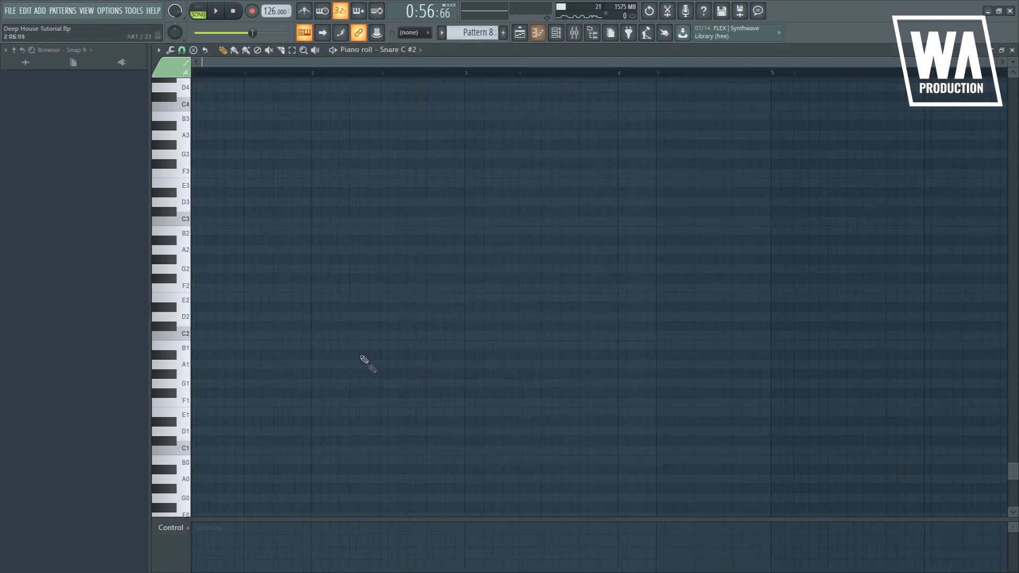
pyautogui.scroll(6, 229, 255)
pyautogui.moveTo(232, 347); pyautogui.dragTo(192, 165)
pyautogui.scroll(-1, 232, 220)
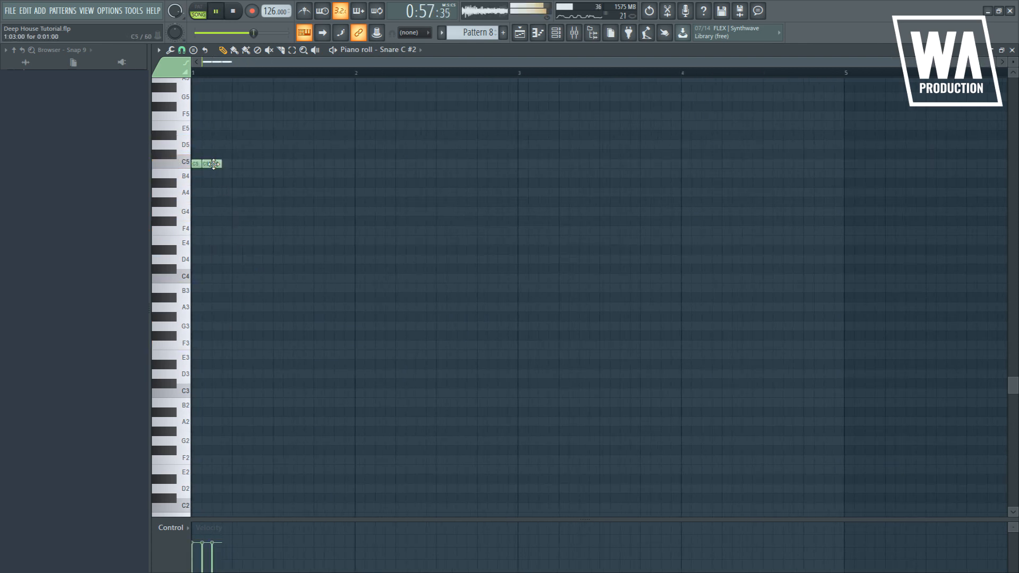
pyautogui.click(196, 12)
pyautogui.click(233, 163)
pyautogui.moveTo(237, 166); pyautogui.dragTo(227, 164)
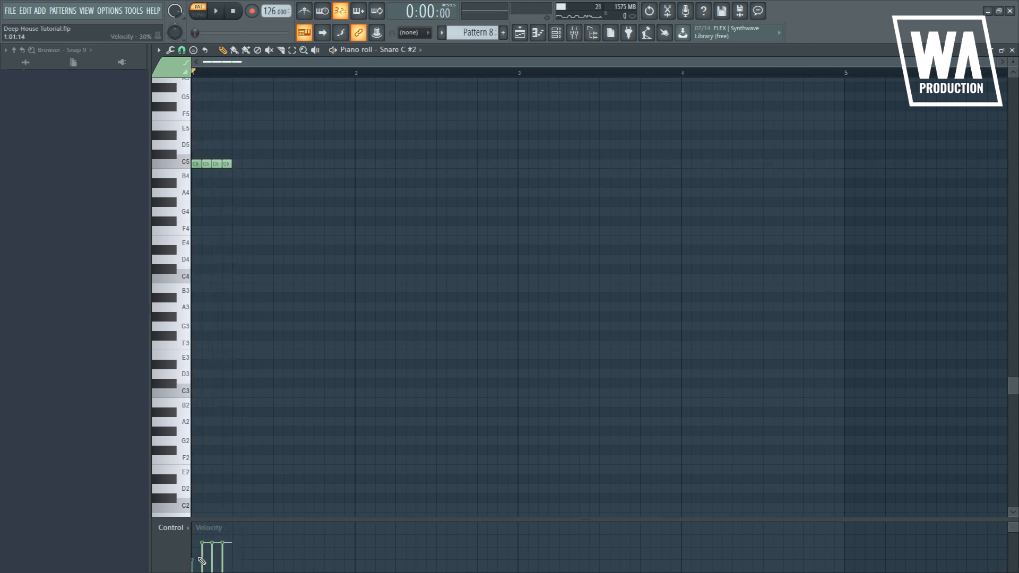
# - Vary the velocities of the snare notes and duplicate them until they fill the first bar
pyautogui.moveTo(211, 561); pyautogui.dragTo(215, 561)
pyautogui.press('space')
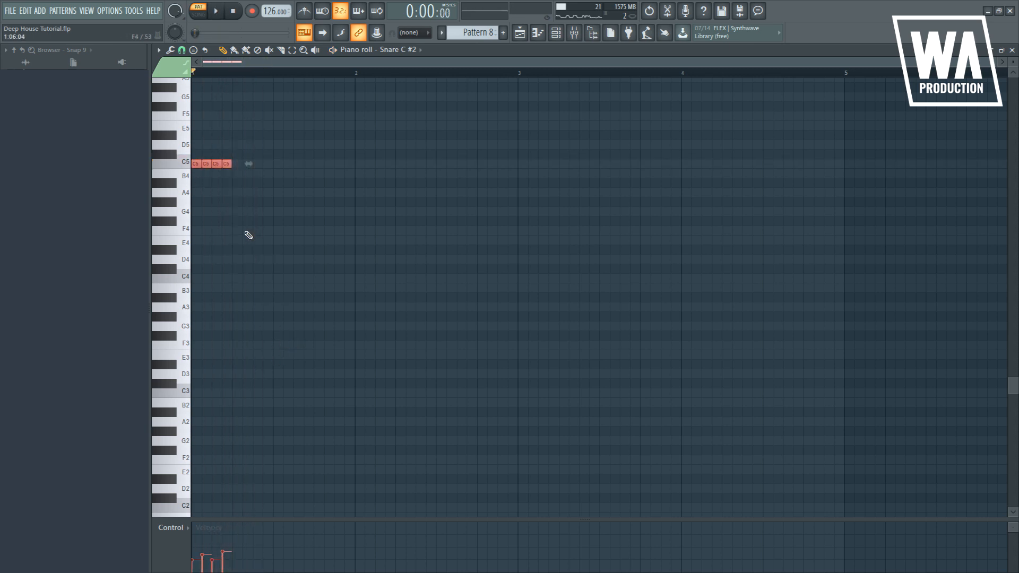
pyautogui.press('space')
pyautogui.hotkey('ctrl', 'b')
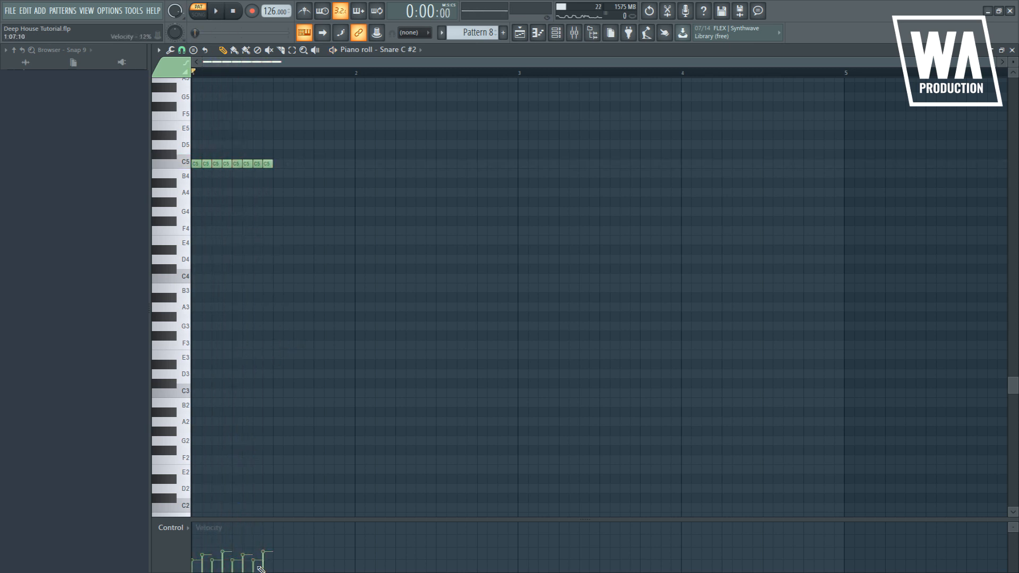
pyautogui.press('space')
pyautogui.hotkey('ctrl', 'a')
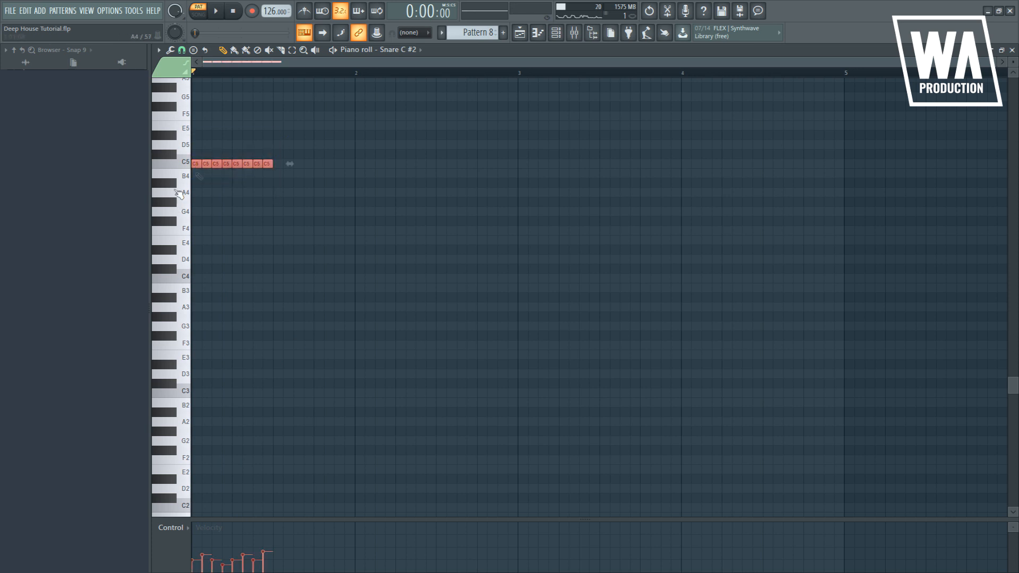
pyautogui.hotkey('ctrl', 'b')
pyautogui.hotkey('ctrl', 'a')
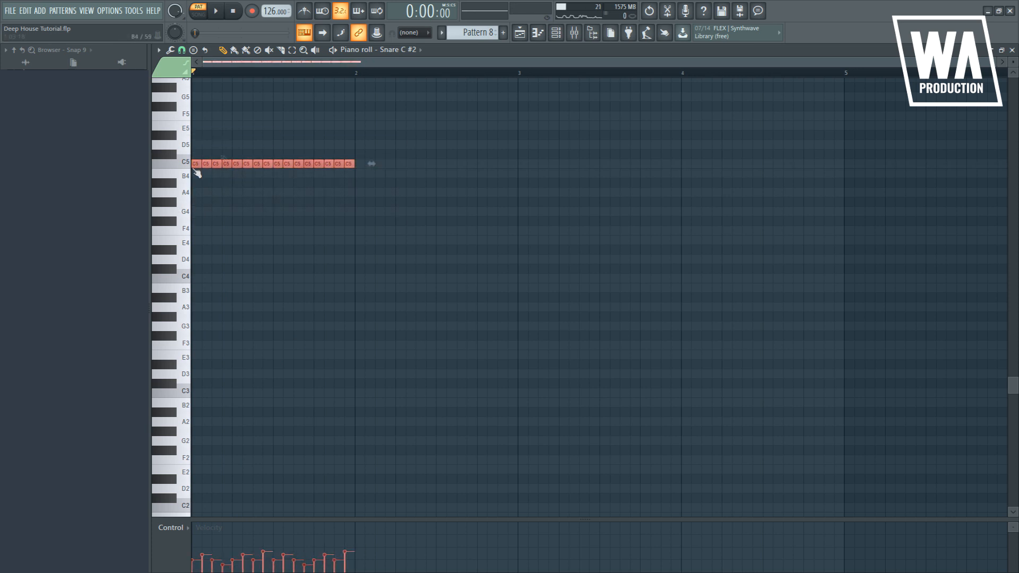
# - Duplicate the one-bar snare roll so that it fills four bars of the pattern
pyautogui.moveTo(310, 166); pyautogui.dragTo(519, 164)
pyautogui.press('space')
pyautogui.hotkey('ctrl', 'a')
pyautogui.moveTo(238, 163); pyautogui.dragTo(566, 166)
# - Double the snare rate in bars 3 and 4 by inserting copied C5 notes between the existing ones
pyautogui.click(557, 302)
pyautogui.moveTo(855, 161); pyautogui.dragTo(512, 162)
pyautogui.scroll(8, 525, 201)
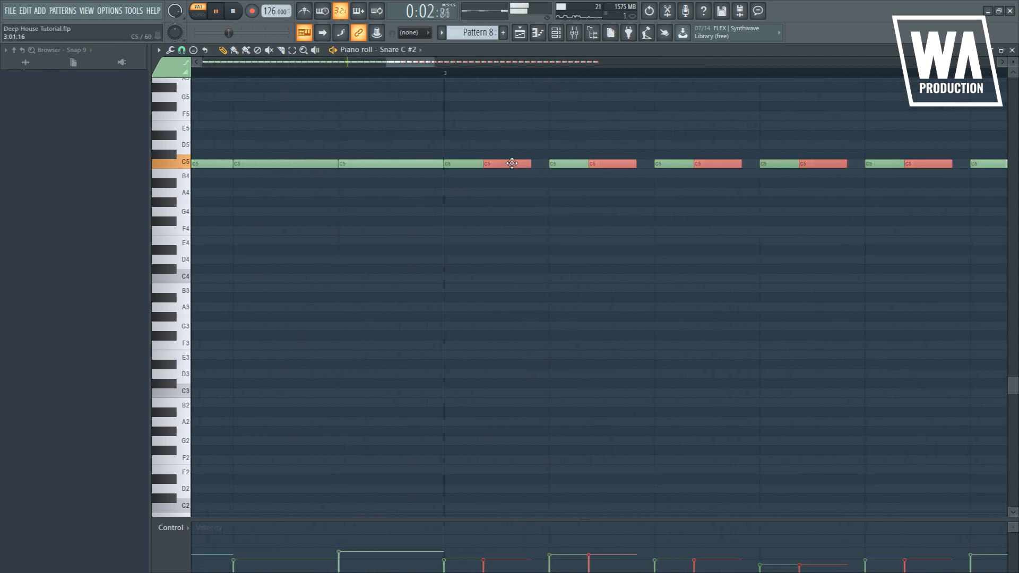
pyautogui.keyDown('ctrl'); pyautogui.click(524, 265); pyautogui.keyUp('ctrl')
pyautogui.scroll(-8, 525, 268)
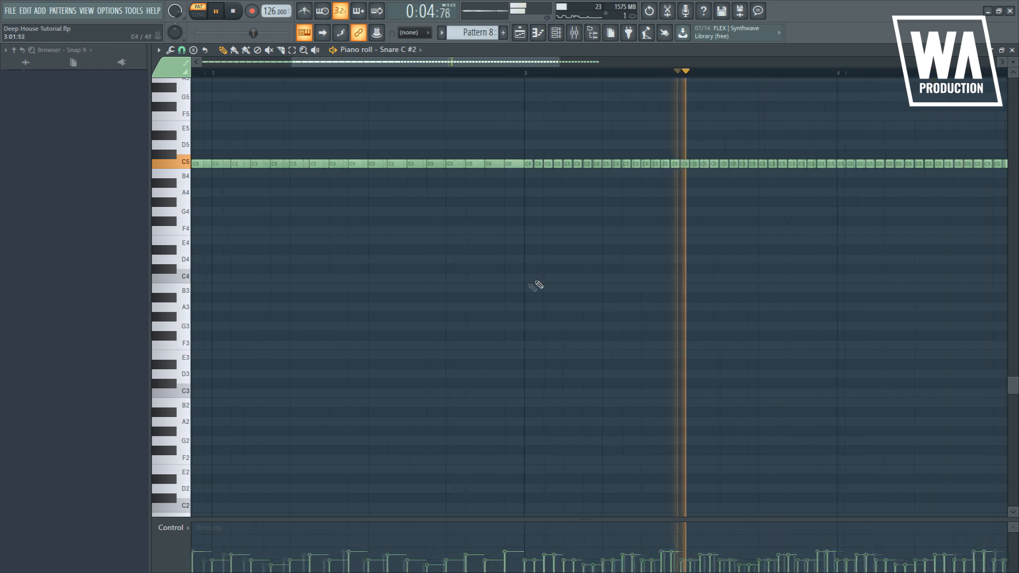
# - Play the snare roll and smooth out the velocities of the fast notes in bars 3 and 4
pyautogui.press('space')
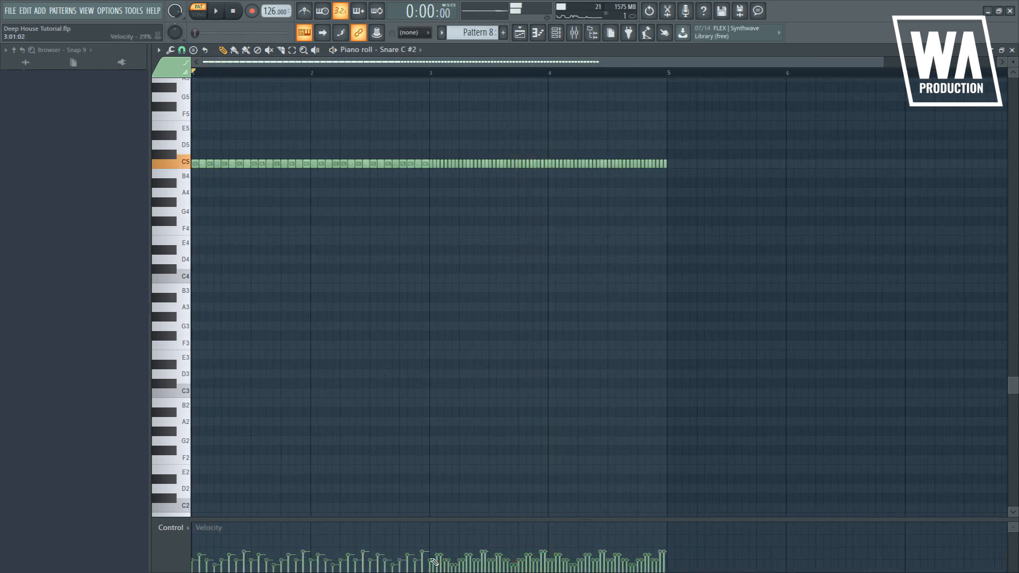
pyautogui.press('space')
pyautogui.moveTo(463, 557); pyautogui.dragTo(666, 557)
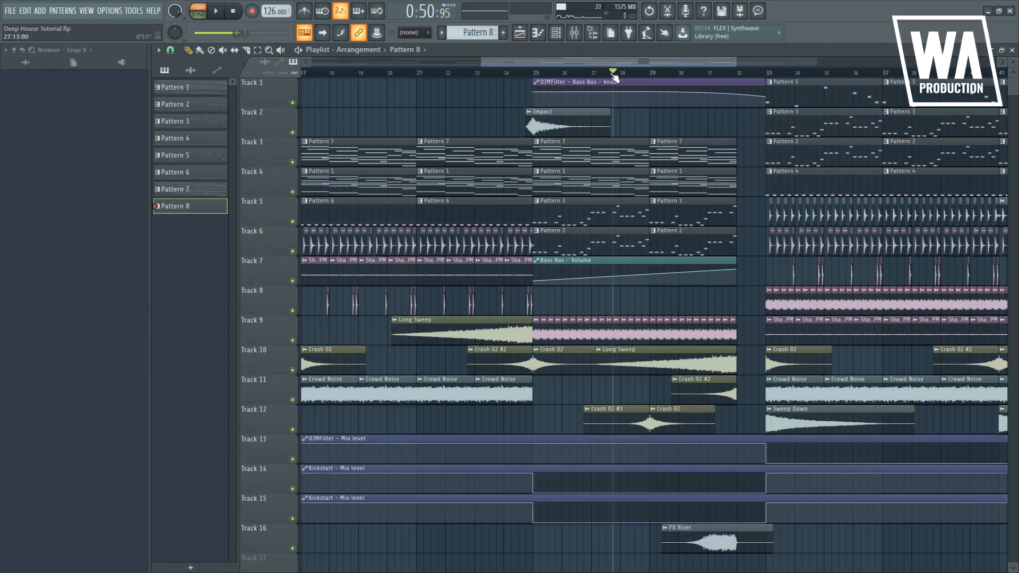
# - Place Pattern 8 on Track 8 starting at bar 29 and trim it to end at bar 32
pyautogui.press('space')
pyautogui.click(651, 298)
pyautogui.scroll(3, 751, 295)
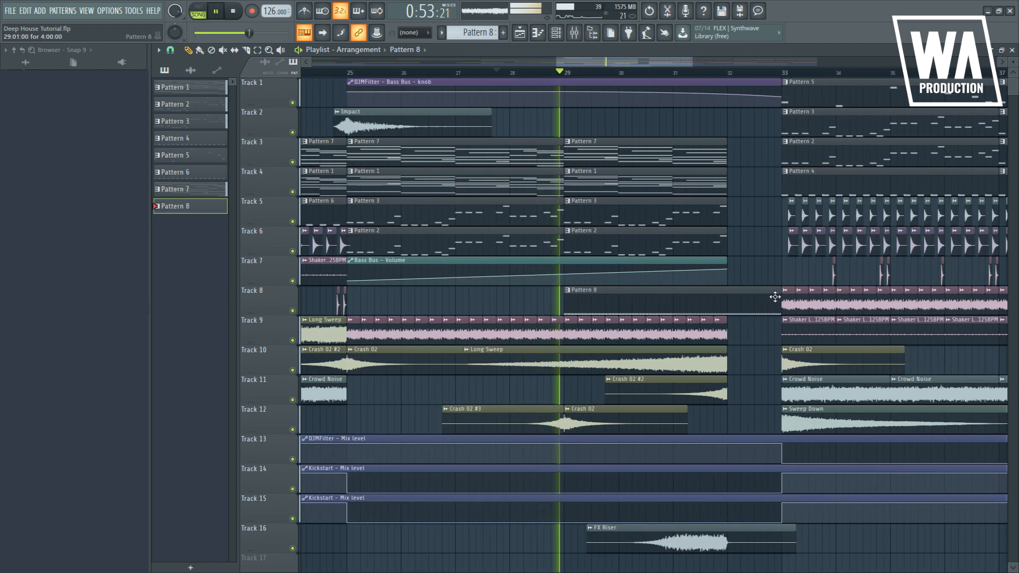
# - Draw a rising fine pitch curve on the Pattern 8 snare notes, reaching +1200 cents at bar 4, and play it
pyautogui.doubleClick(705, 301)
pyautogui.scroll(-3, 438, 291)
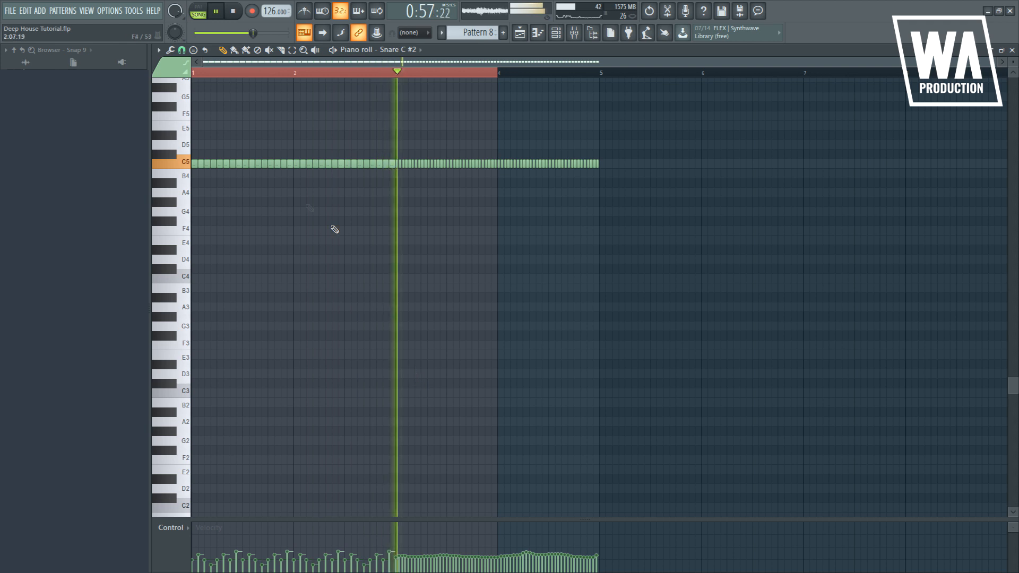
pyautogui.press('space')
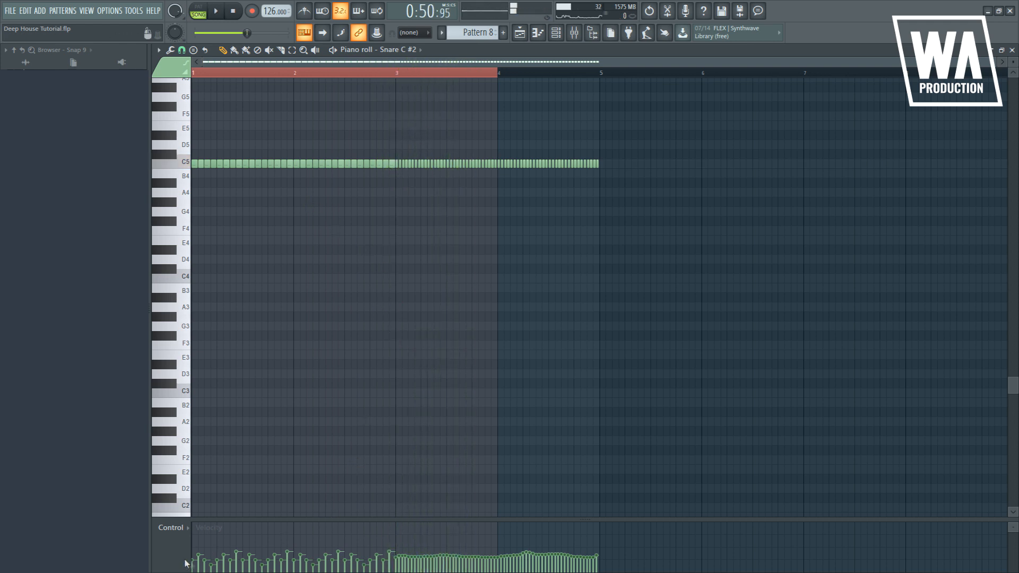
pyautogui.click(209, 554)
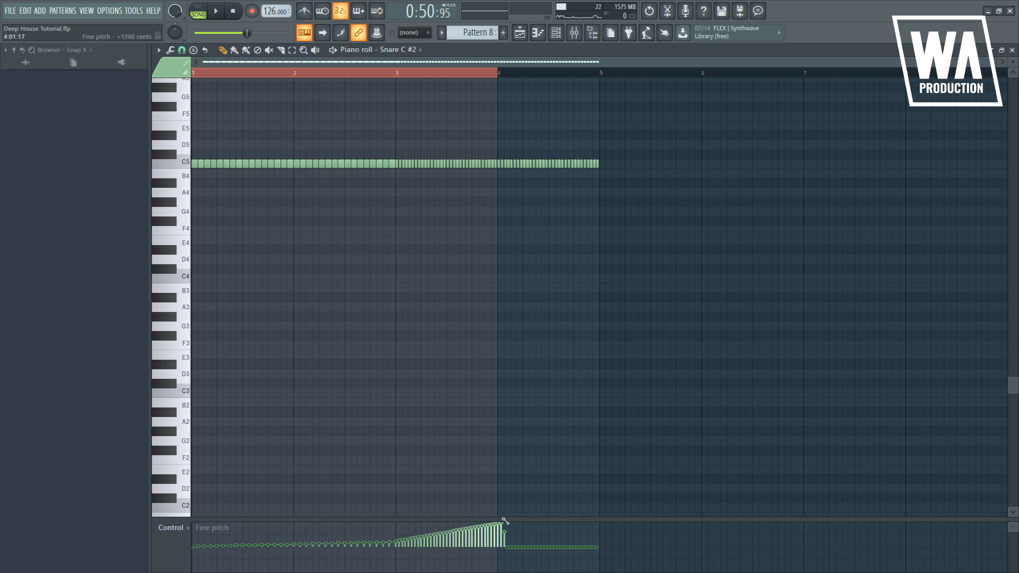
pyautogui.click(325, 73)
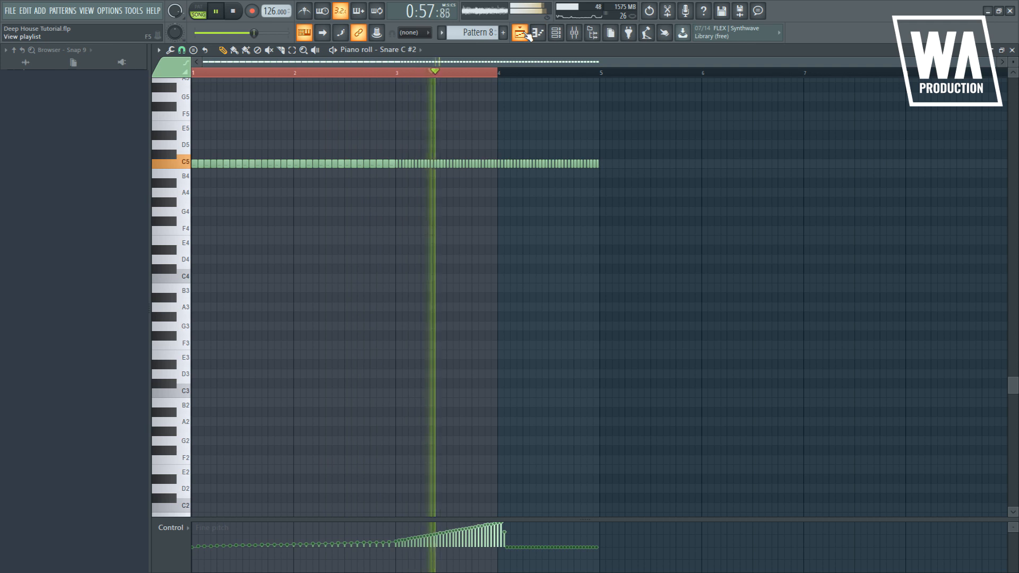
# - Route the Snare C #2 channel to mixer insert 31 and load Fruity Compressor in the insert's first effect slot
pyautogui.click(574, 32)
pyautogui.press('space')
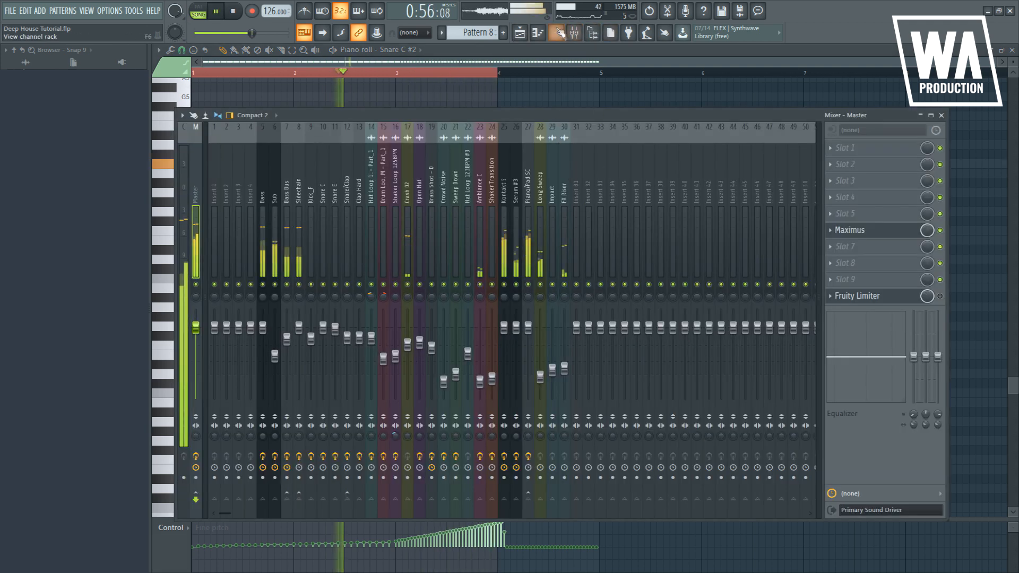
pyautogui.press('F6')
pyautogui.click(435, 419)
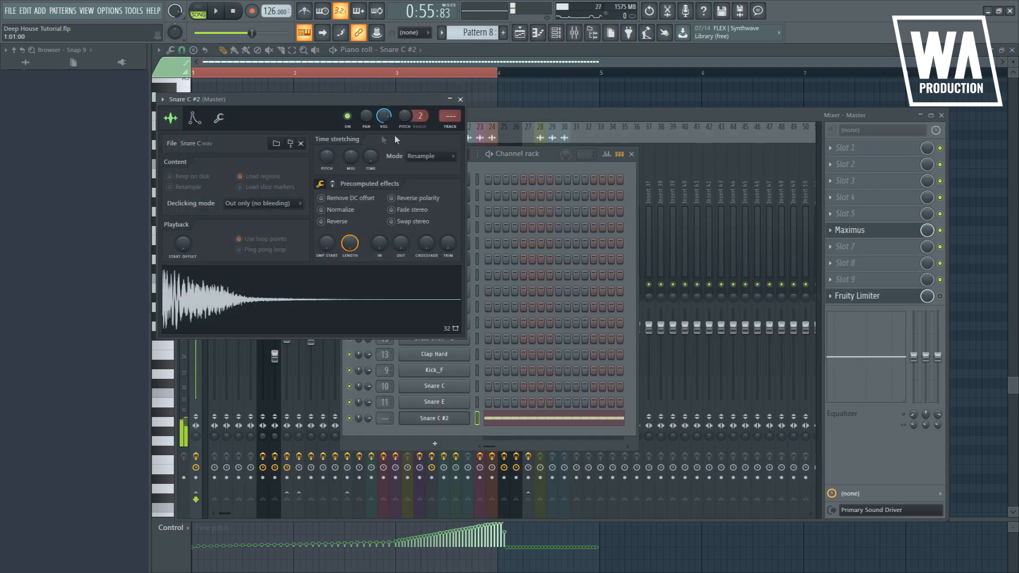
pyautogui.click(450, 132)
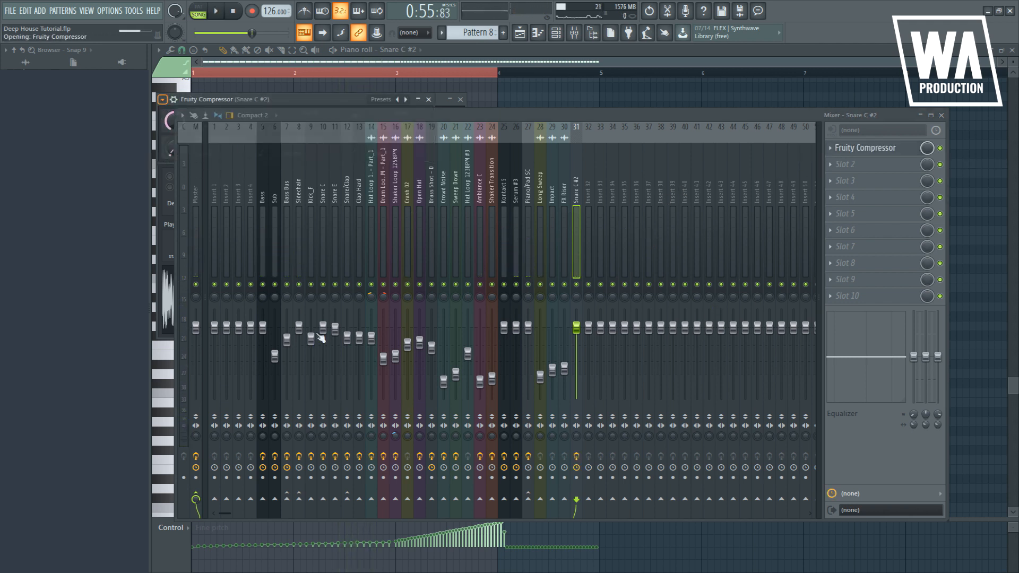
# - Lower the Snare C #2 insert's volume and add Dimension Expander in slot 2 with adjusted dry/wet and size
pyautogui.press('space')
pyautogui.moveTo(577, 327); pyautogui.dragTo(578, 352)
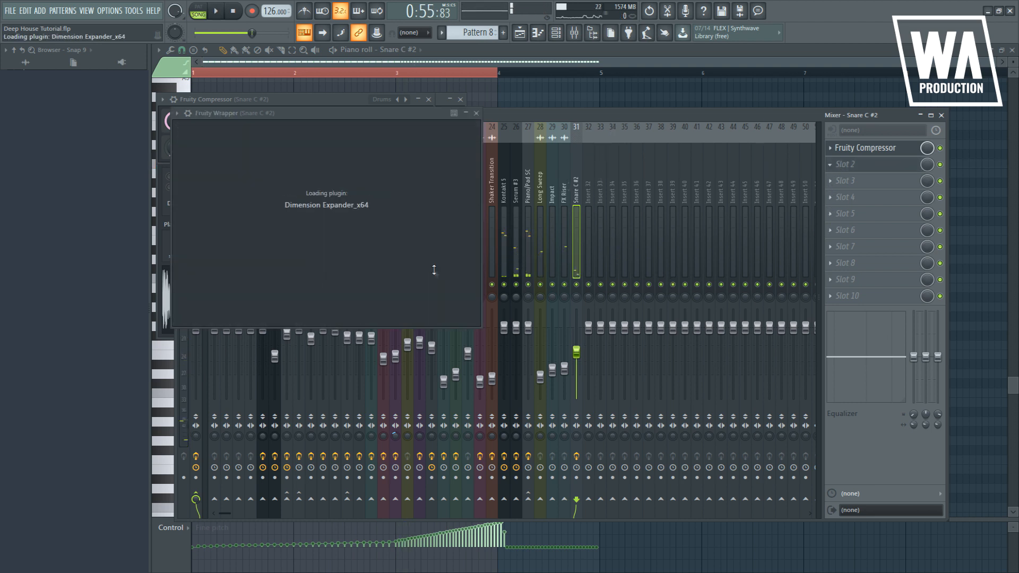
pyautogui.press('space')
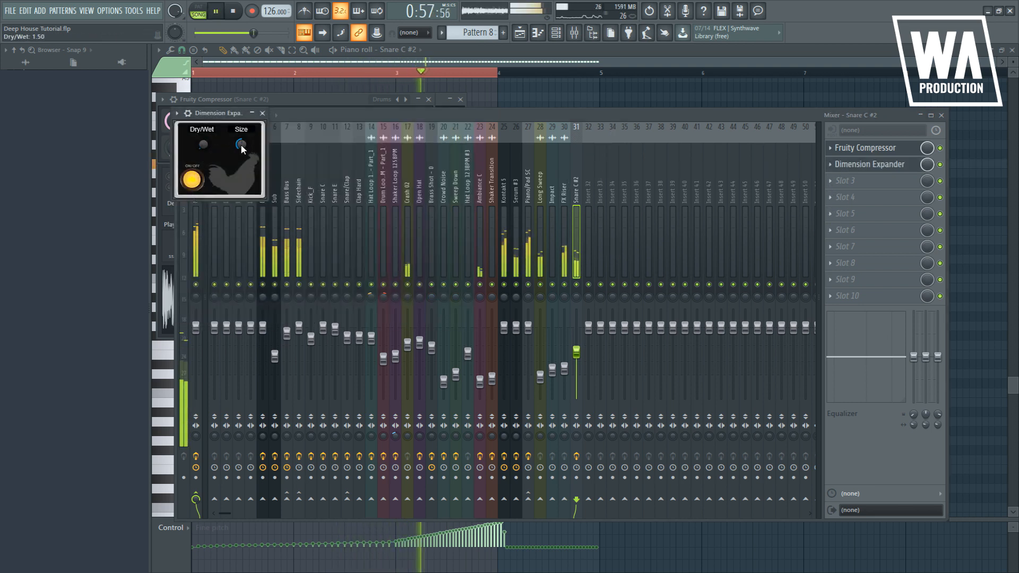
pyautogui.moveTo(206, 143); pyautogui.dragTo(227, 114)
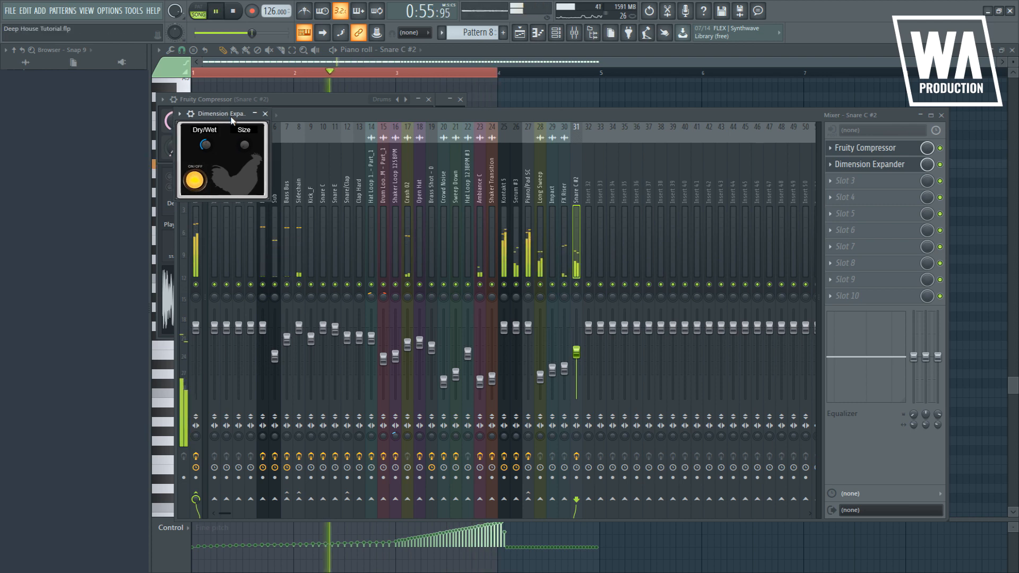
# - Add ValhallaVintageVerb in slot 3 of the Snare C #2 insert with 14.8% mix, 0.78 s decay and 780 Hz low cut
pyautogui.click(850, 180)
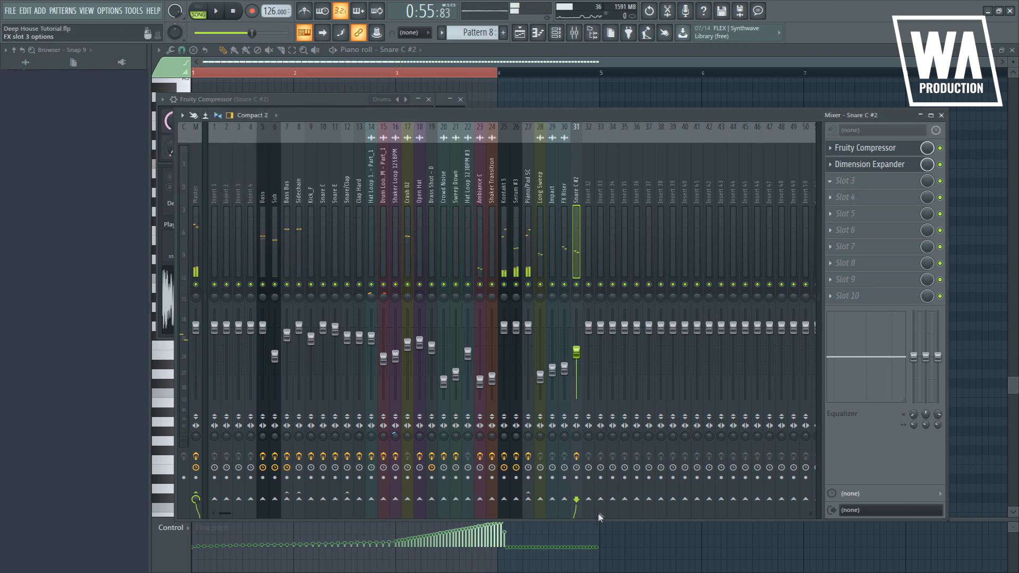
pyautogui.click(600, 504)
pyautogui.moveTo(226, 213); pyautogui.dragTo(227, 321)
pyautogui.press('space')
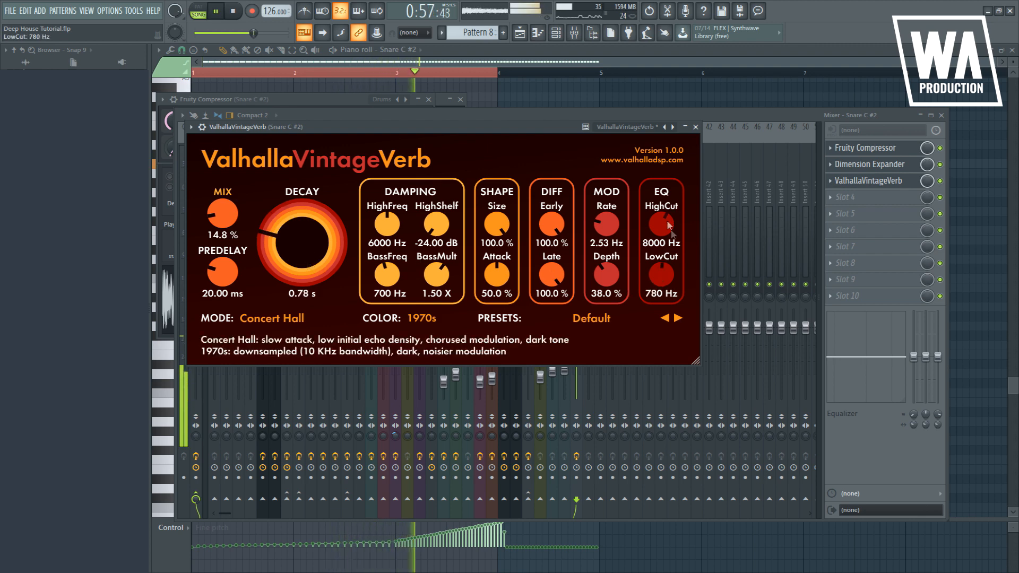
pyautogui.click(709, 154)
# - Audition the snare build-up soloed and in the full mix, and play the break in the playlist
pyautogui.rightClick(576, 284)
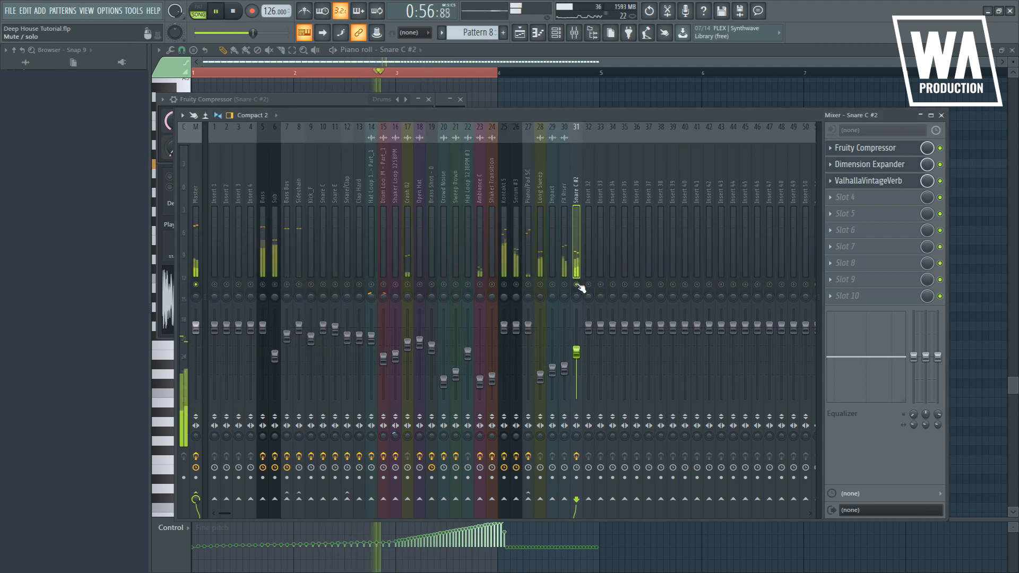
pyautogui.rightClick(576, 284)
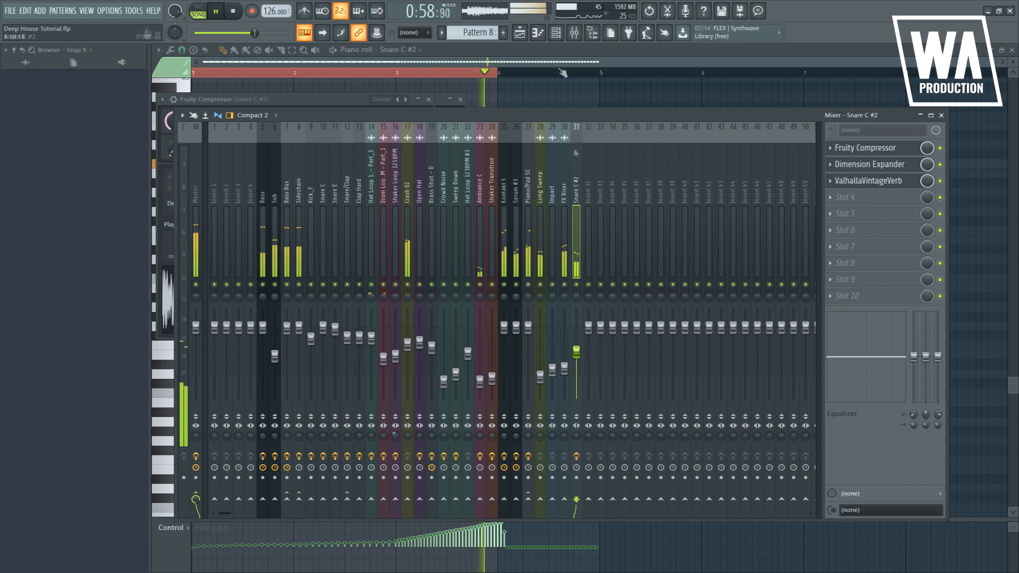
pyautogui.click(520, 33)
pyautogui.press('space')
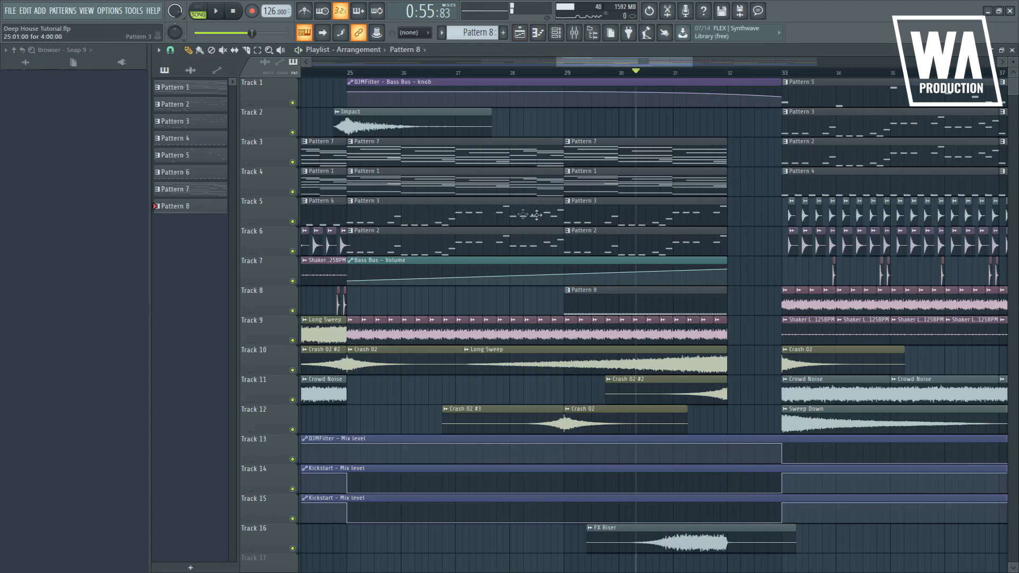
pyautogui.scroll(-2, 504, 73)
pyautogui.press('space')
pyautogui.press('space')
# - Select bars 25 to 32 in the playlist and load Endless Smile 32 in Master slot 3 with the hard "smack in the face" preset
pyautogui.moveTo(432, 73); pyautogui.dragTo(715, 123)
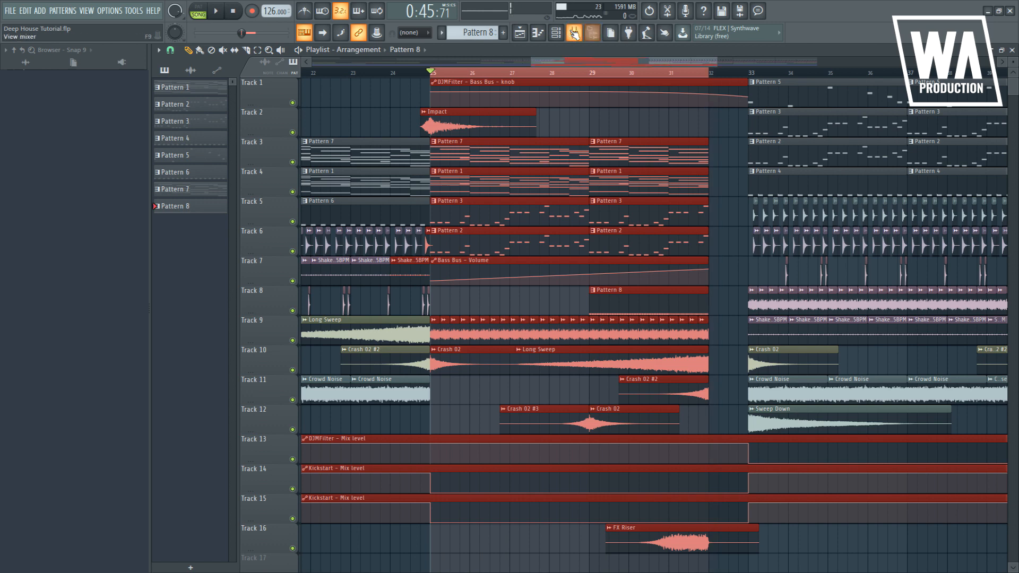
pyautogui.click(574, 33)
pyautogui.click(199, 210)
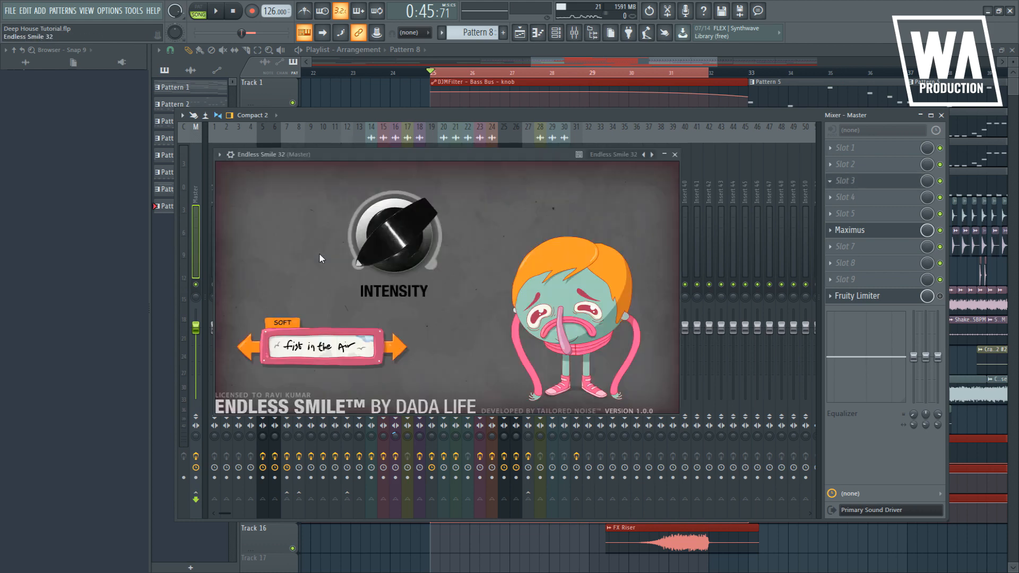
pyautogui.moveTo(402, 258); pyautogui.dragTo(348, 470)
pyautogui.click(392, 353)
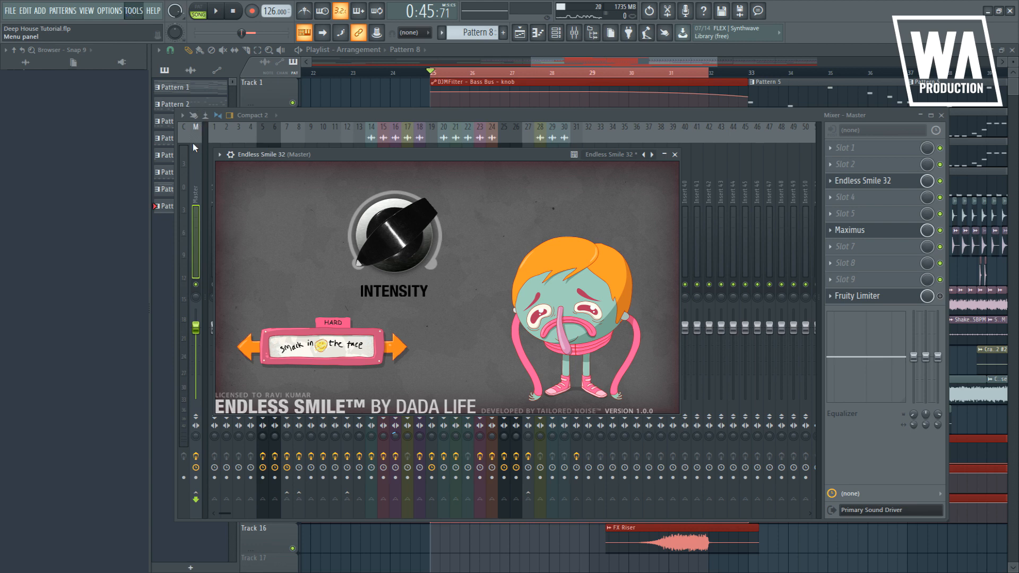
# - Automate Endless Smile's intensity on Track 17, rising from bar 29 to about 63% at bar 32, and play the result
pyautogui.click(372, 102)
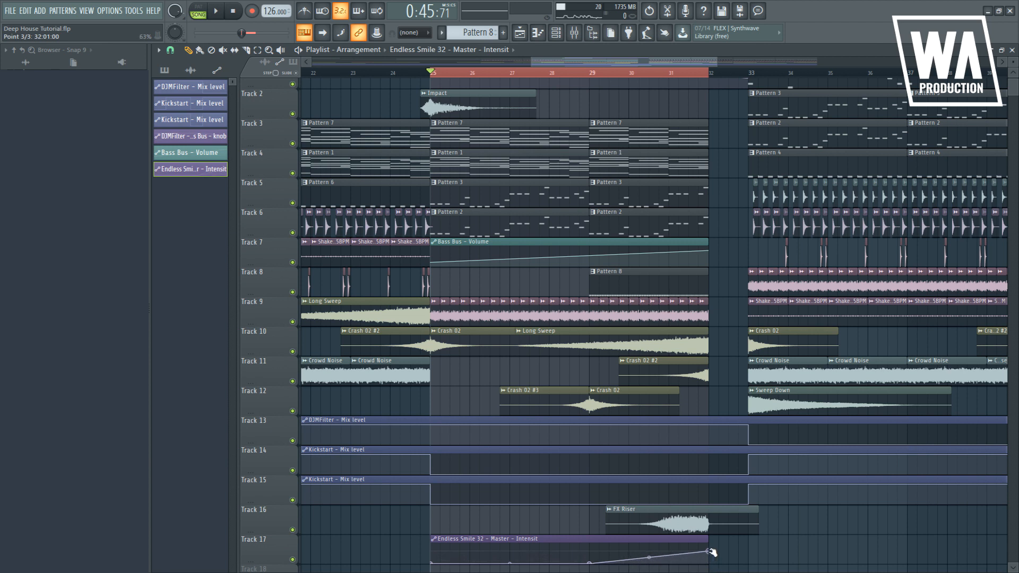
pyautogui.press('space')
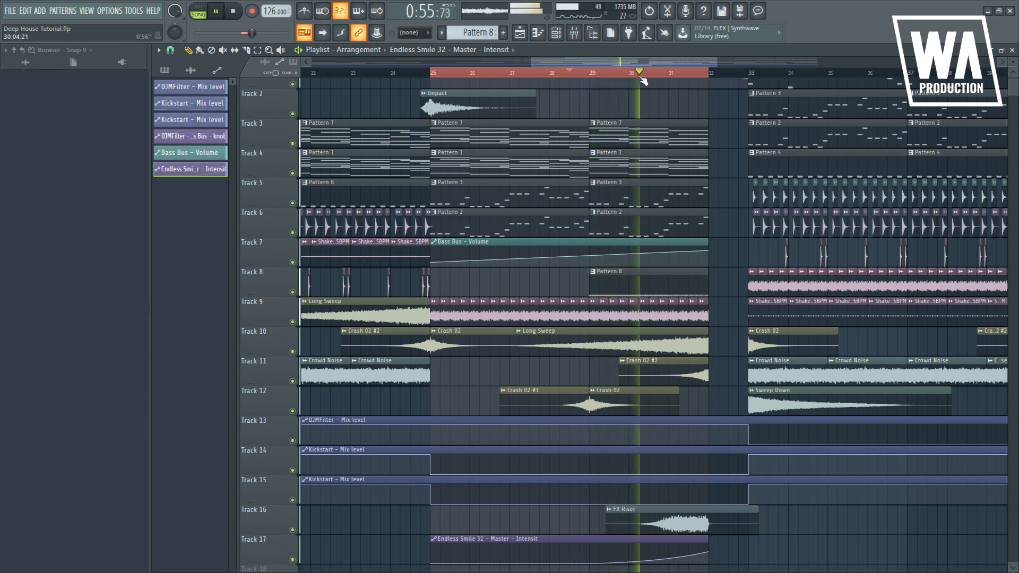
pyautogui.doubleClick(679, 76)
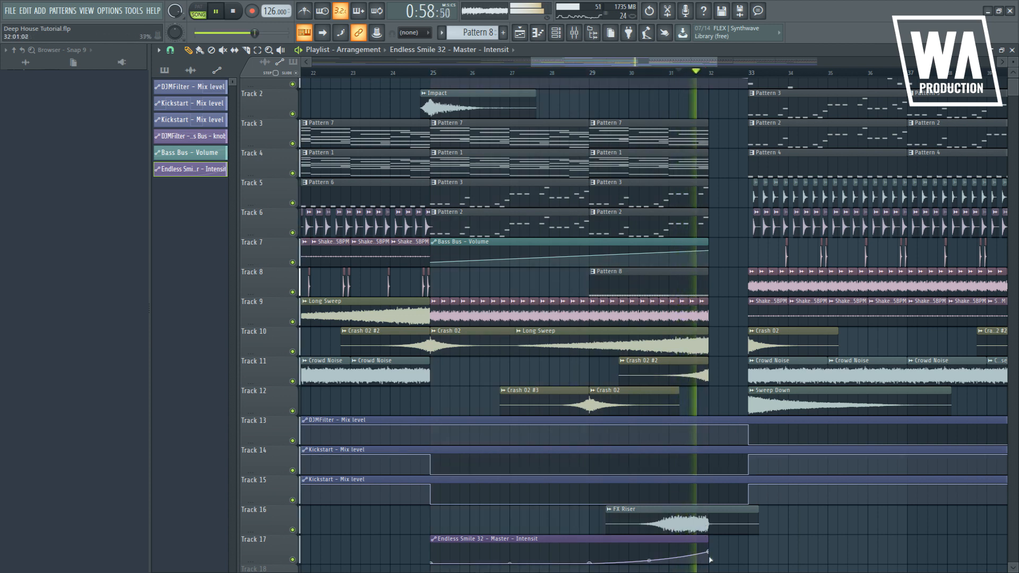
pyautogui.press('space')
pyautogui.press('space')
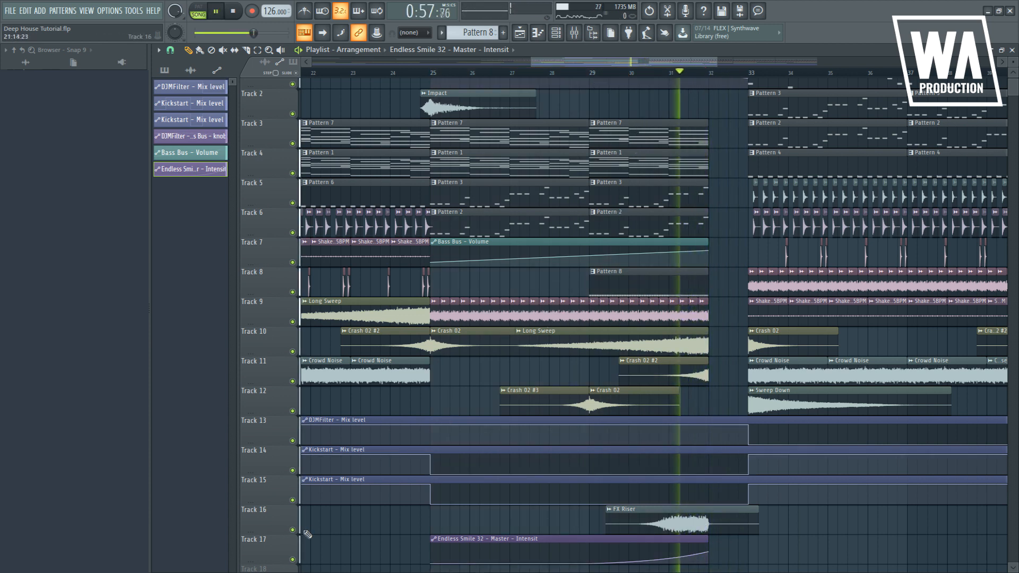
# - Compare the end of the break with the Endless Smile automation on Track 17 muted and enabled
pyautogui.click(292, 559)
pyautogui.press('space')
pyautogui.press('space')
pyautogui.click(292, 559)
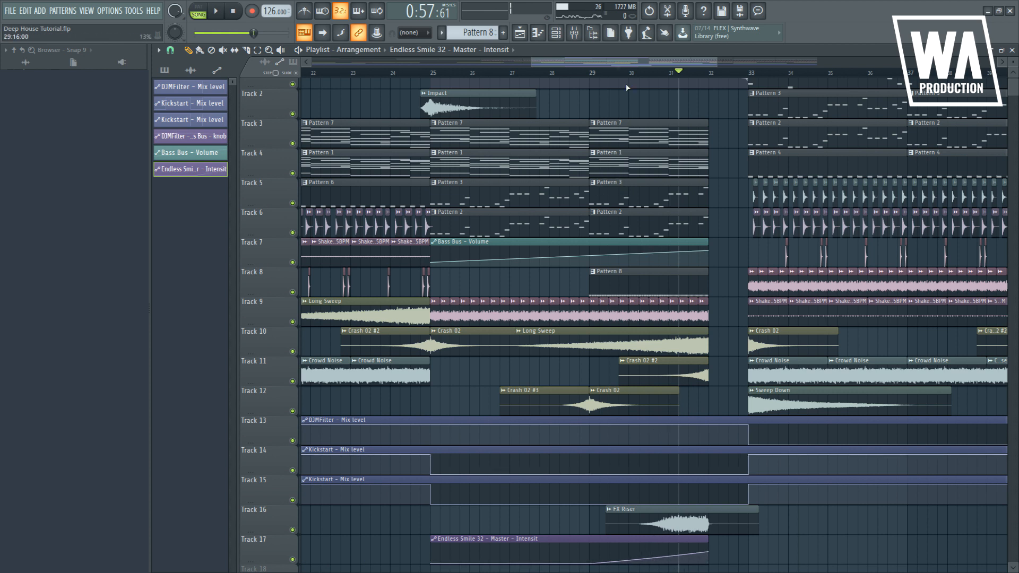
# - Place a copy of Track 2's Impact clip at bar 29 and play through the break
pyautogui.press('space')
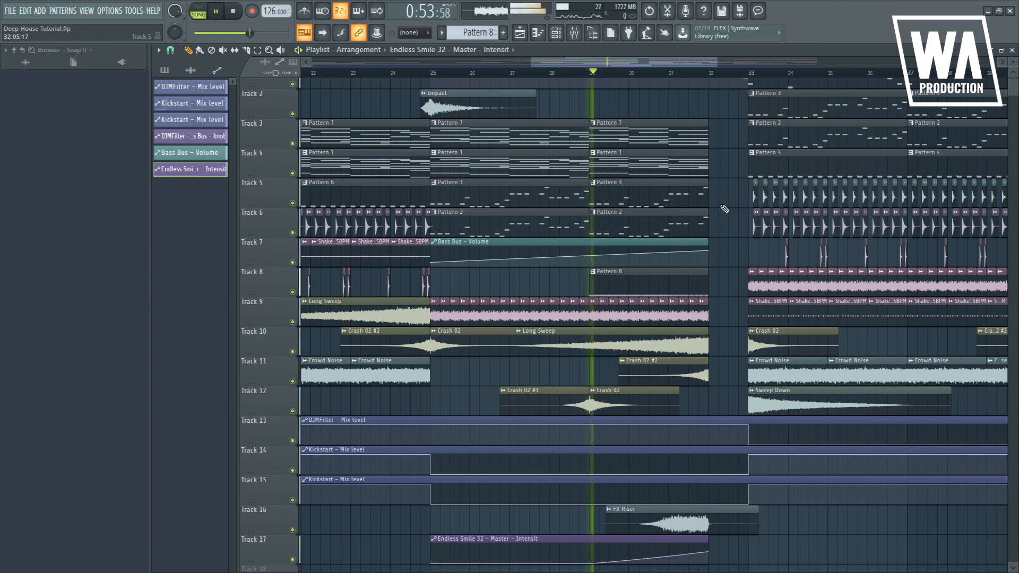
pyautogui.click(653, 74)
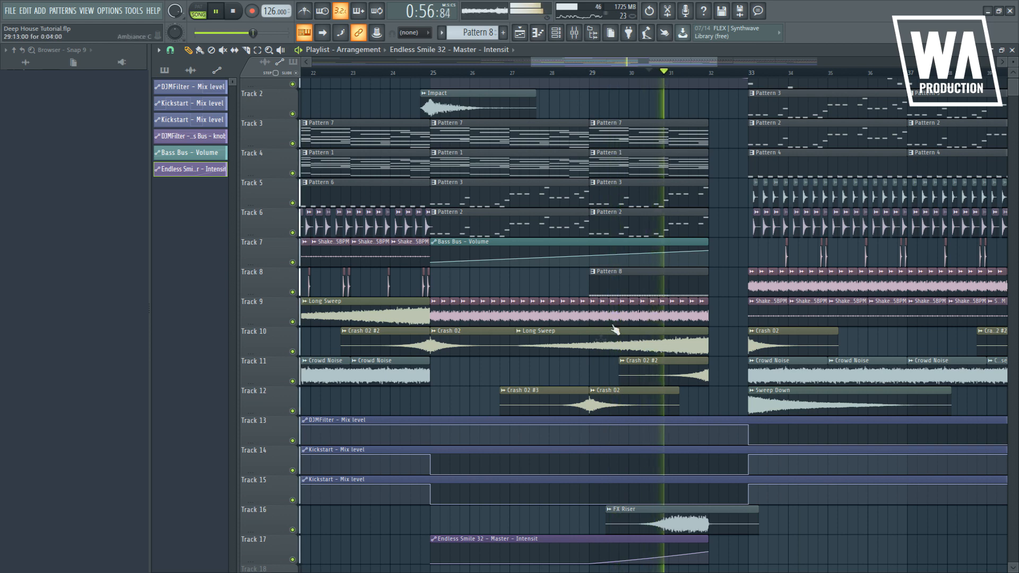
pyautogui.scroll(1, 468, 149)
pyautogui.moveTo(466, 130); pyautogui.dragTo(626, 132)
pyautogui.click(579, 73)
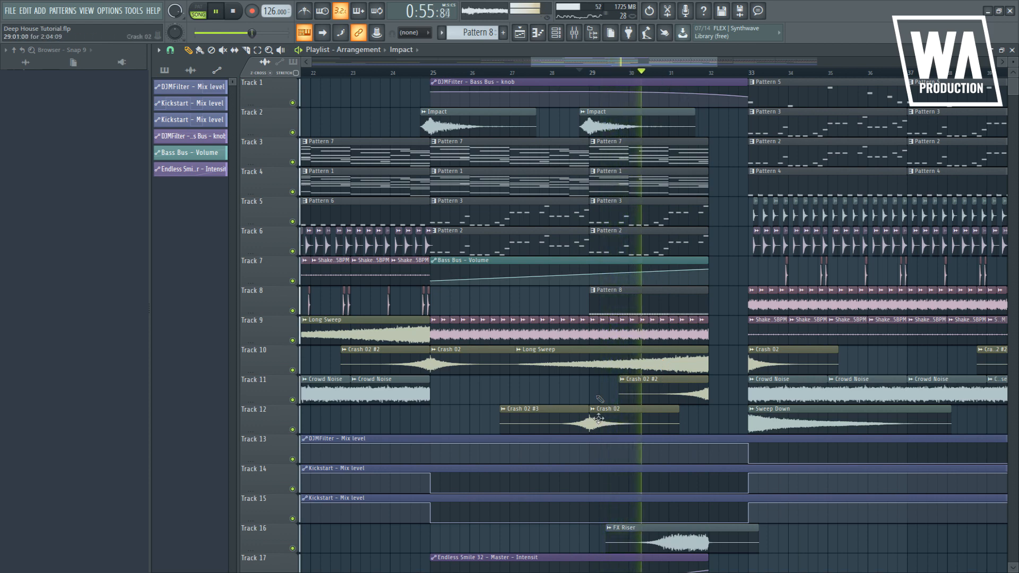
pyautogui.click(412, 241)
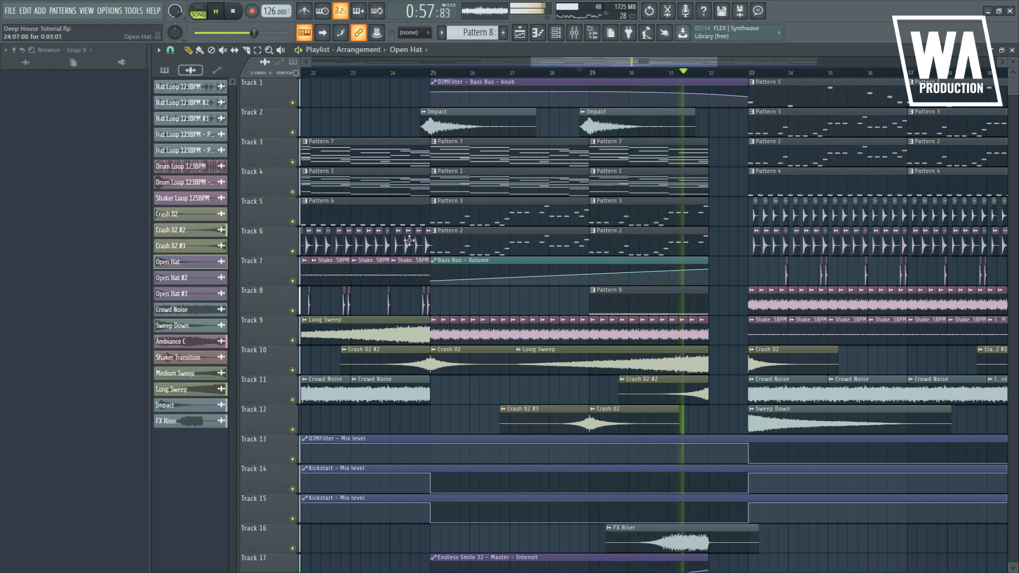
pyautogui.click(414, 215)
pyautogui.scroll(-7, 550, 423)
pyautogui.press('space')
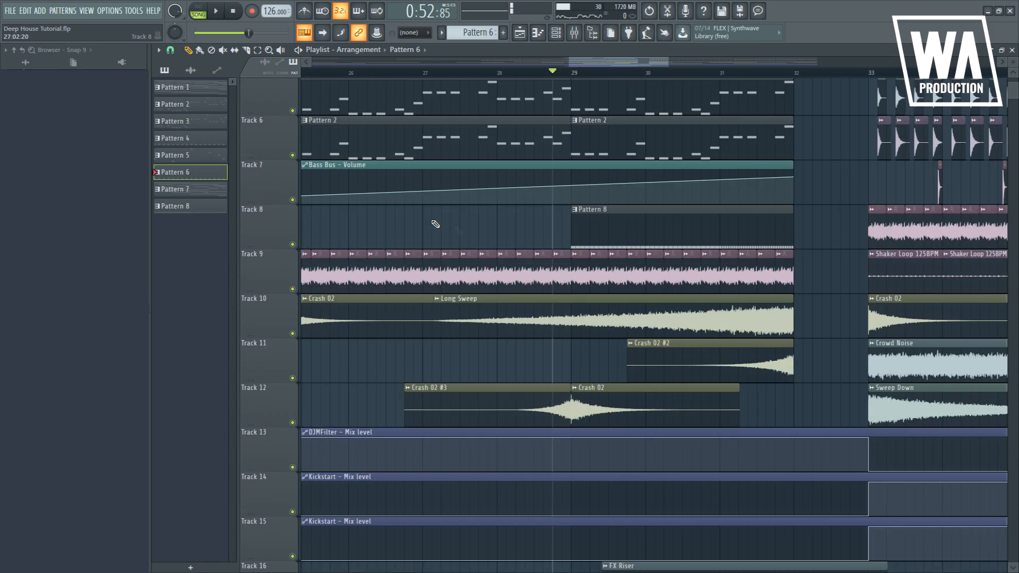
# - Place a copy of Pattern 7 on Track 17 at bar 33, where the drop begins
pyautogui.scroll(-6, 643, 318)
pyautogui.scroll(-4, 650, 347)
pyautogui.scroll(-3, 635, 367)
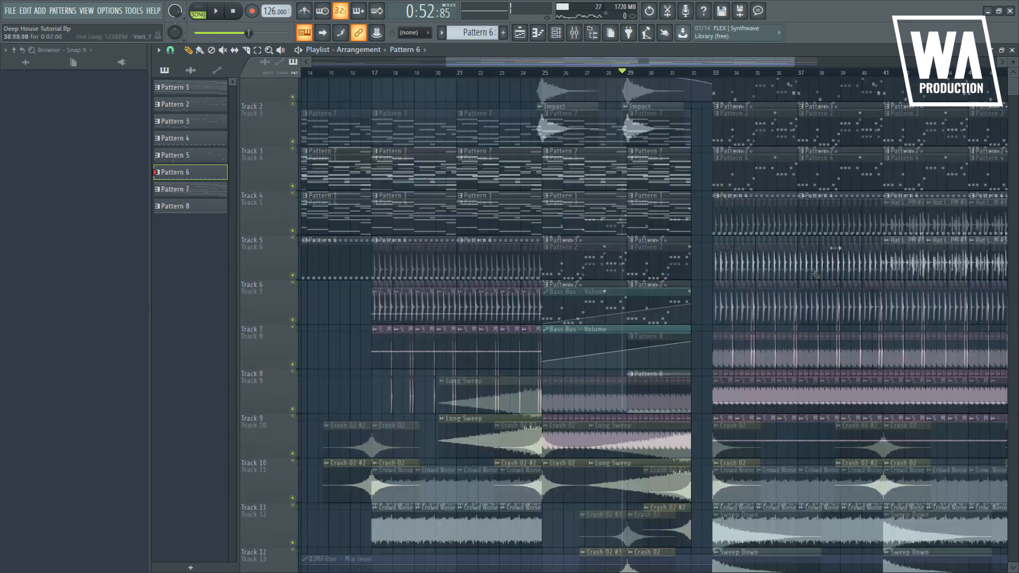
pyautogui.scroll(-3, 635, 368)
pyautogui.moveTo(1012, 62); pyautogui.dragTo(1013, 68)
pyautogui.moveTo(607, 60); pyautogui.dragTo(698, 62)
pyautogui.scroll(2, 588, 200)
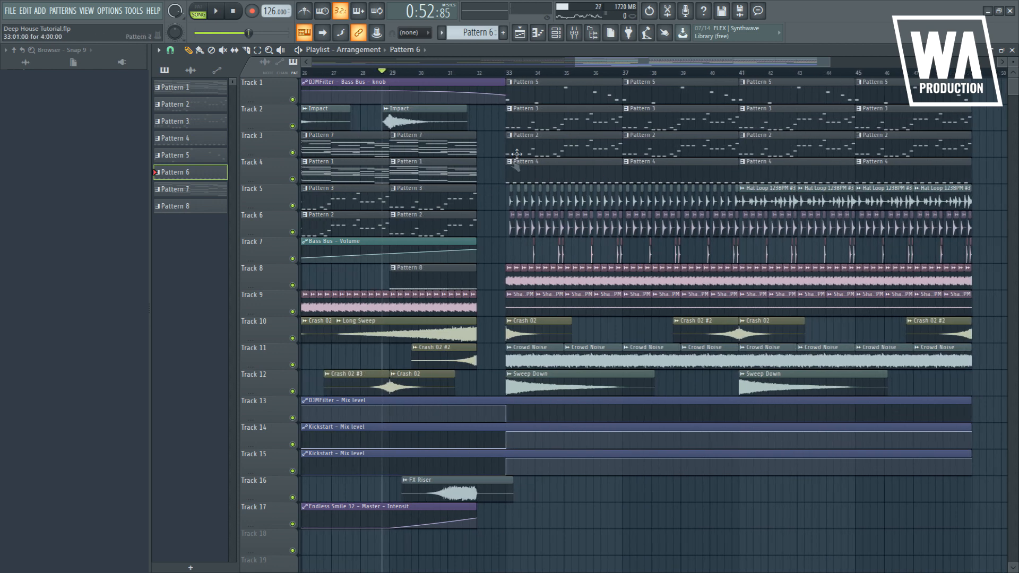
pyautogui.moveTo(426, 155); pyautogui.dragTo(541, 531)
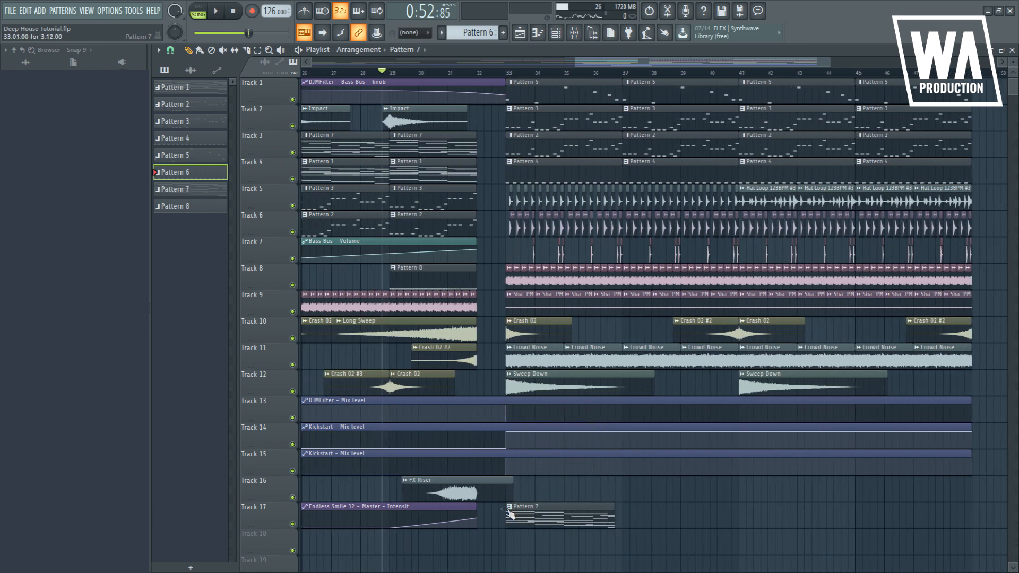
# - Make the bar 33 clip a unique pattern, delete its F3, C#4, D#3, B3 and C#3 passing notes, and audition the chords
pyautogui.doubleClick(543, 517)
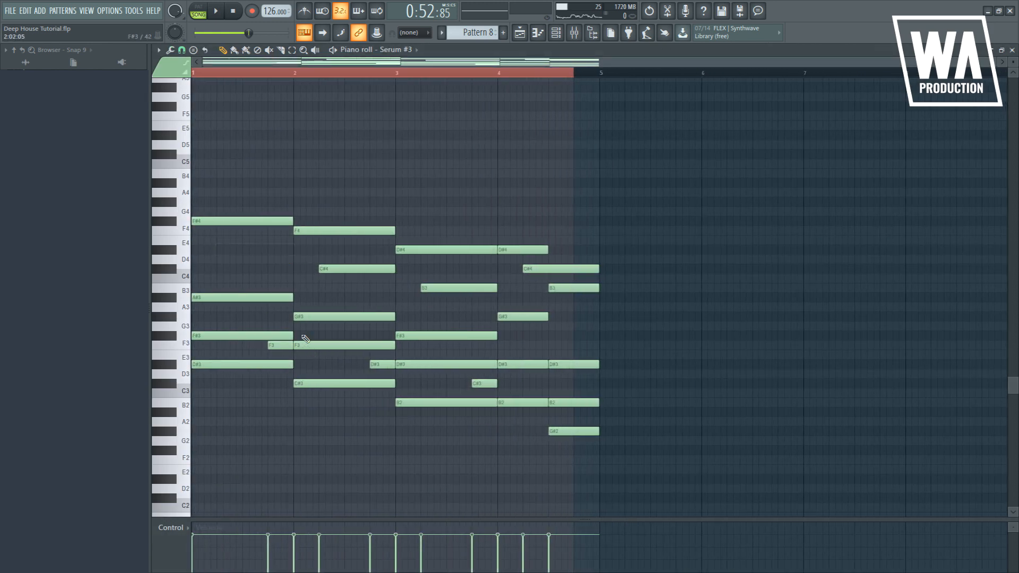
pyautogui.click(209, 12)
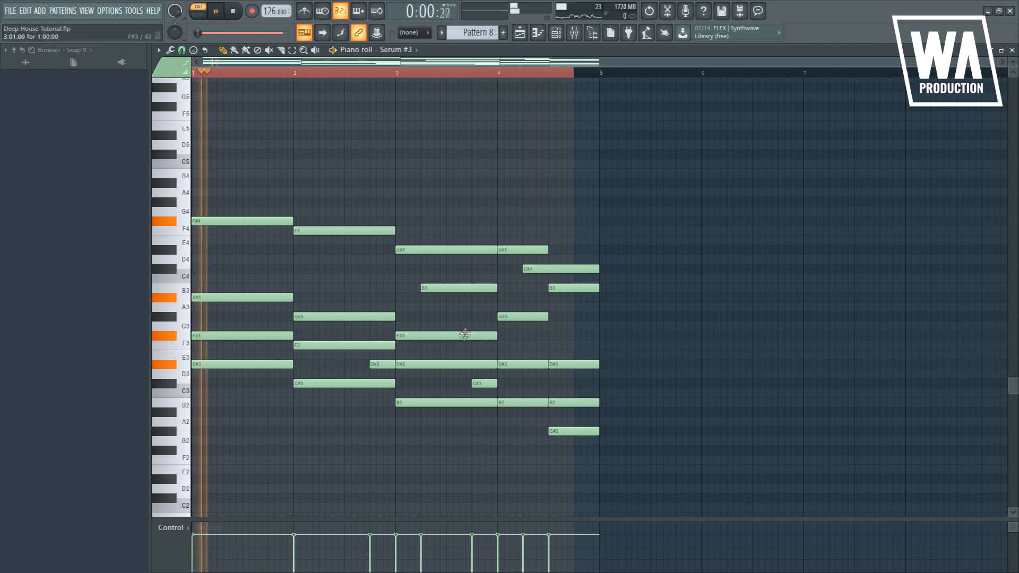
pyautogui.rightClick(460, 289)
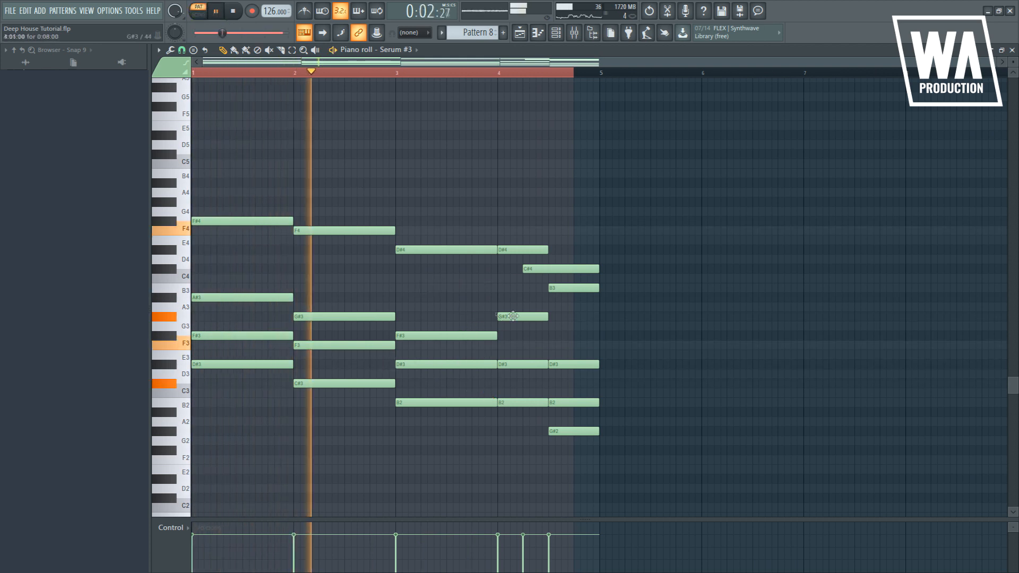
pyautogui.click(502, 73)
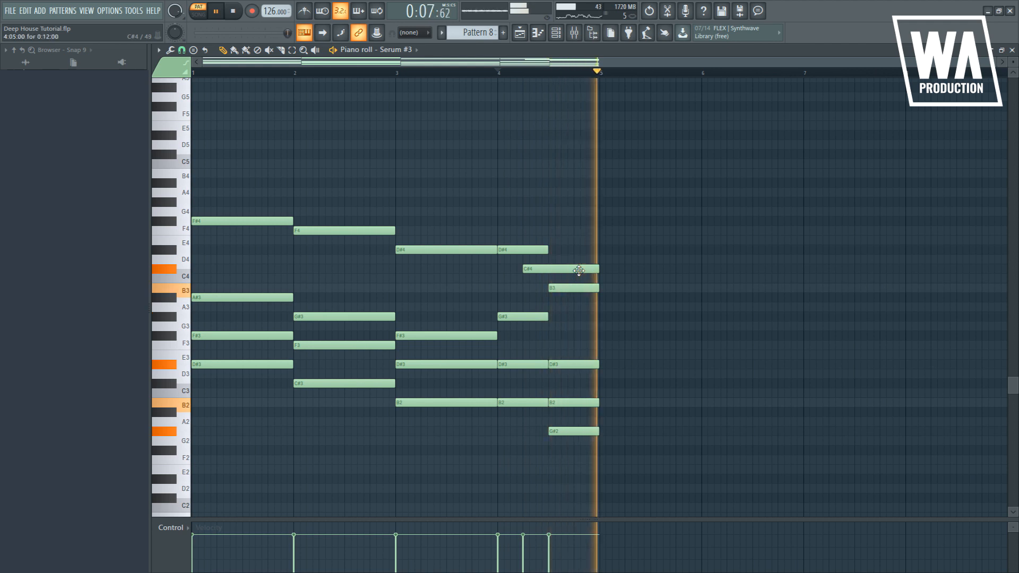
# - Try routing Serum #3 to free mixer track 32, and set it back to track 26
pyautogui.click(556, 32)
pyautogui.press('space')
pyautogui.click(432, 243)
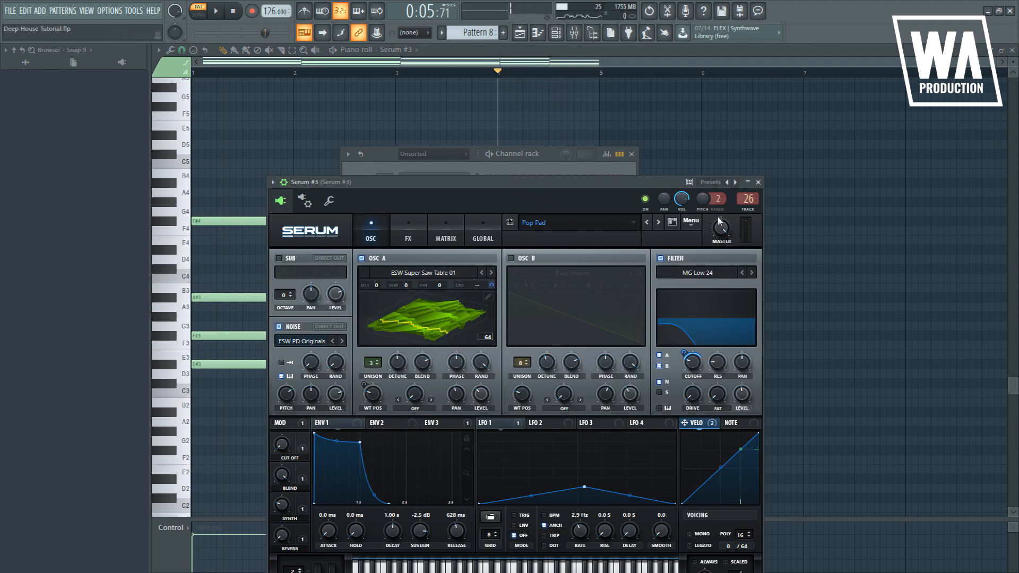
pyautogui.click(754, 210)
pyautogui.press('space')
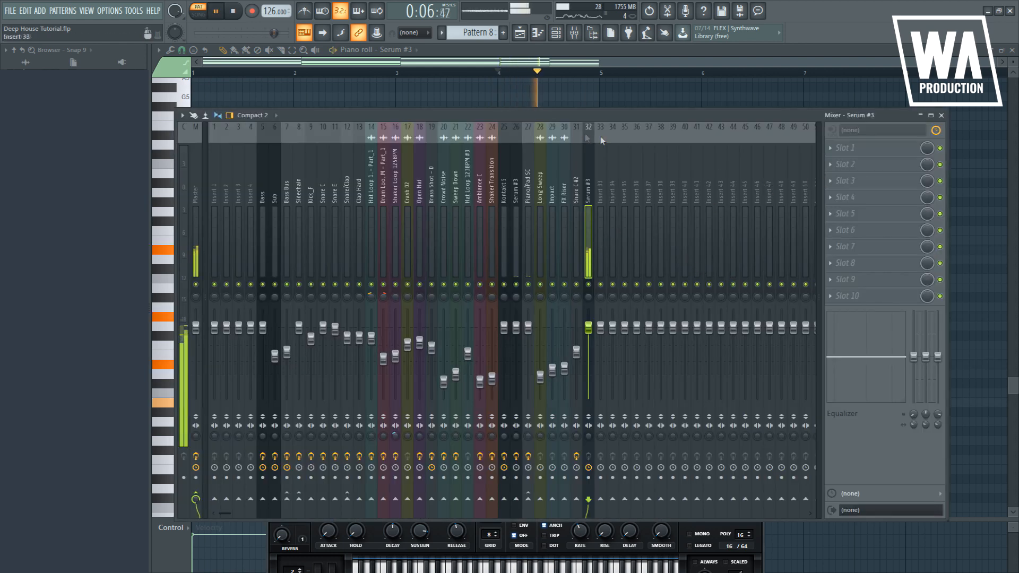
pyautogui.click(574, 33)
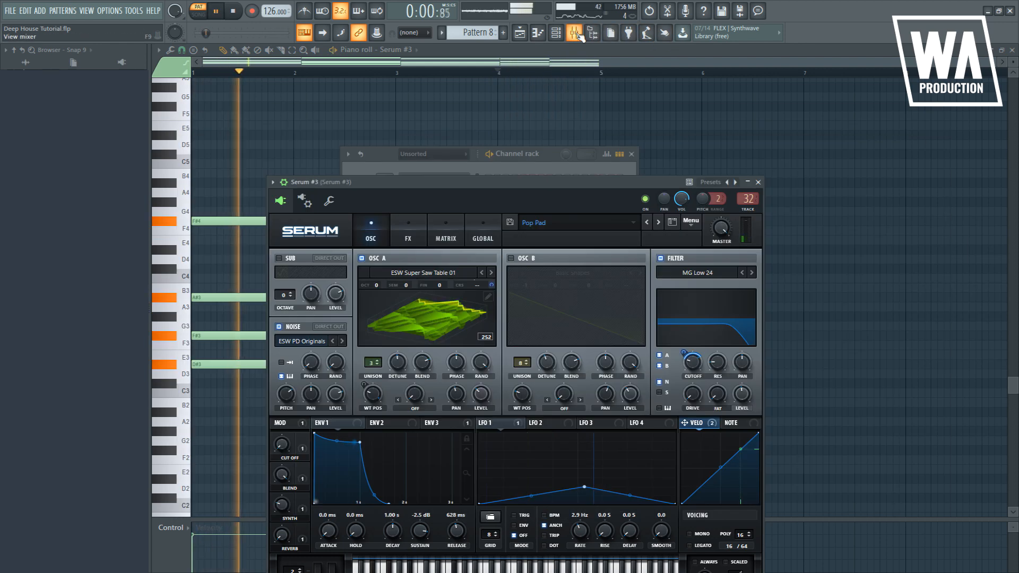
pyautogui.moveTo(747, 199)
pyautogui.mouseDown()
pyautogui.moveTo(748, 223)
pyautogui.moveTo(748, 214)
pyautogui.mouseUp()
pyautogui.press('space')
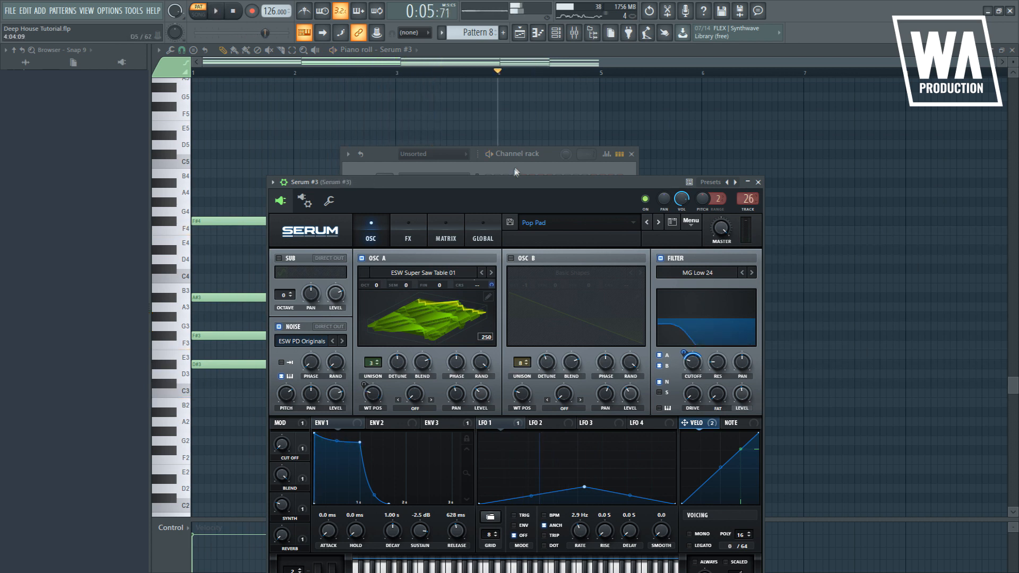
# - Clone the Serum #3 channel and paste the chord notes into the clone in a new pattern
pyautogui.click(516, 169)
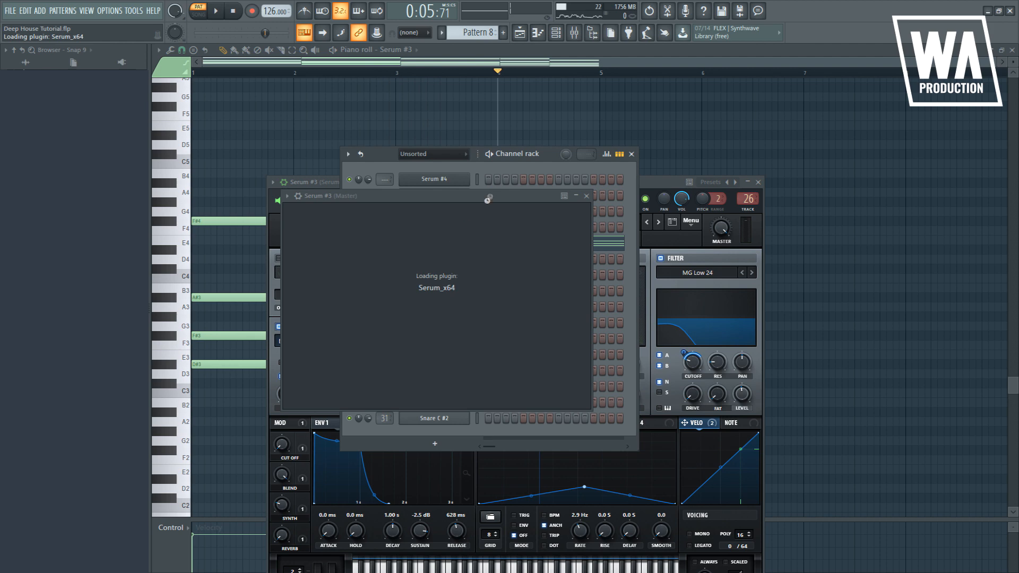
pyautogui.moveTo(498, 194); pyautogui.dragTo(492, 356)
pyautogui.click(461, 240)
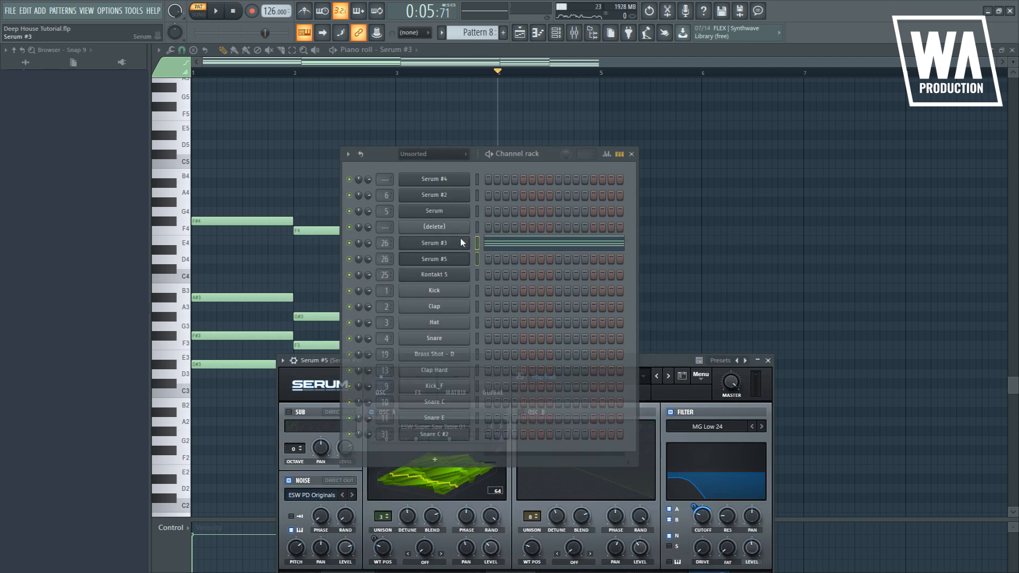
pyautogui.press('F4')
pyautogui.hotkey('ctrl', 'v')
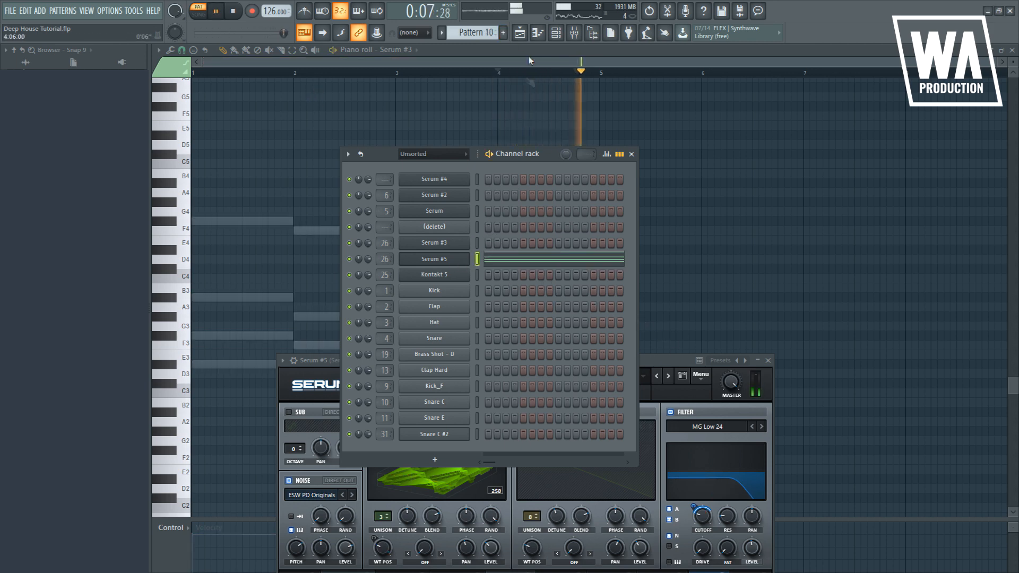
# - Route the cloned Serum #5 channel to free mixer track 33 and audition its chords
pyautogui.click(518, 38)
pyautogui.click(574, 32)
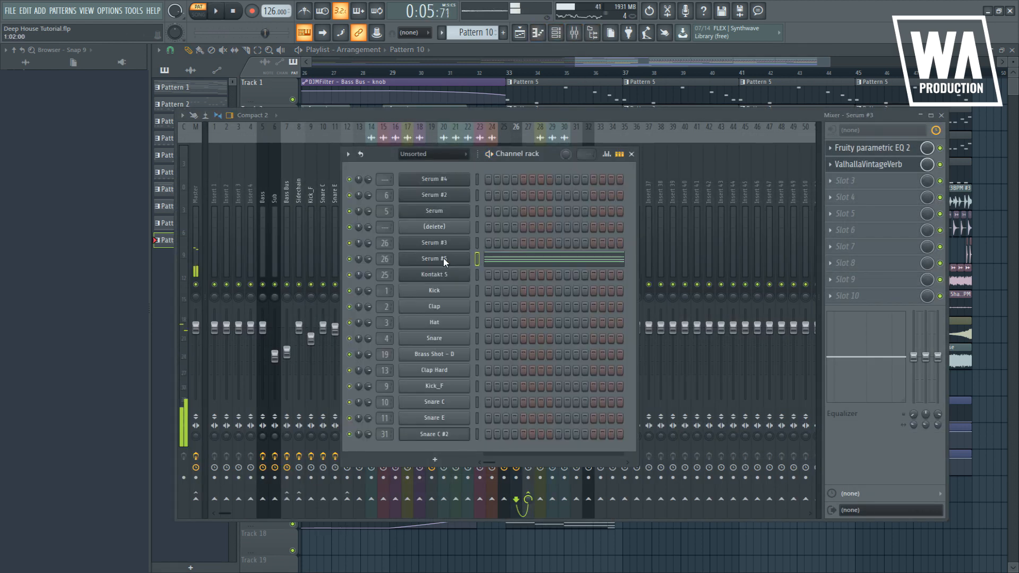
pyautogui.click(444, 258)
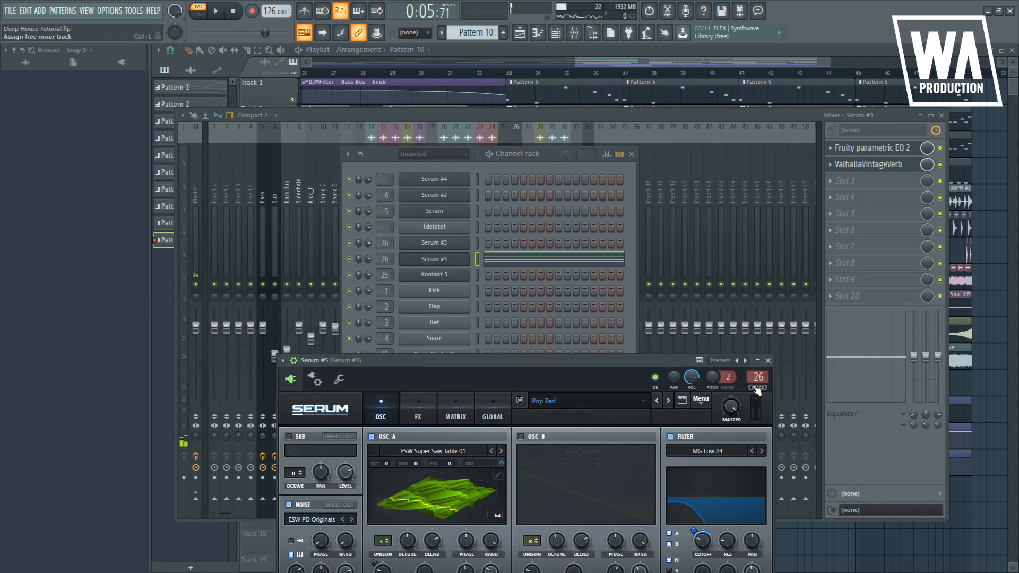
pyautogui.click(749, 387)
pyautogui.press('space')
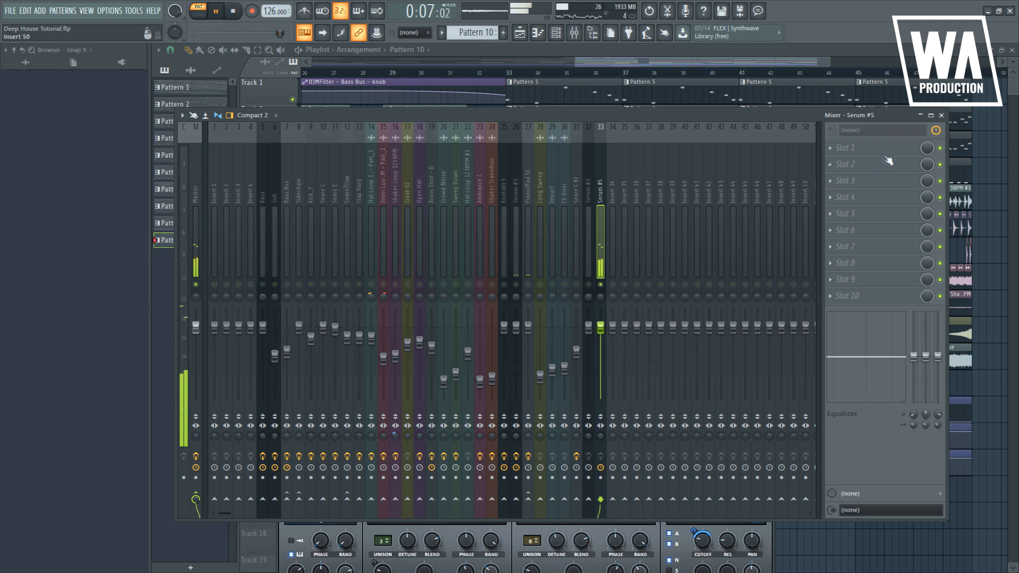
# - Cut the Serum #5 track's lows with Fruity parametric EQ 2 in slot 1 and add OTT in slot 2 at 31% depth
pyautogui.press('space')
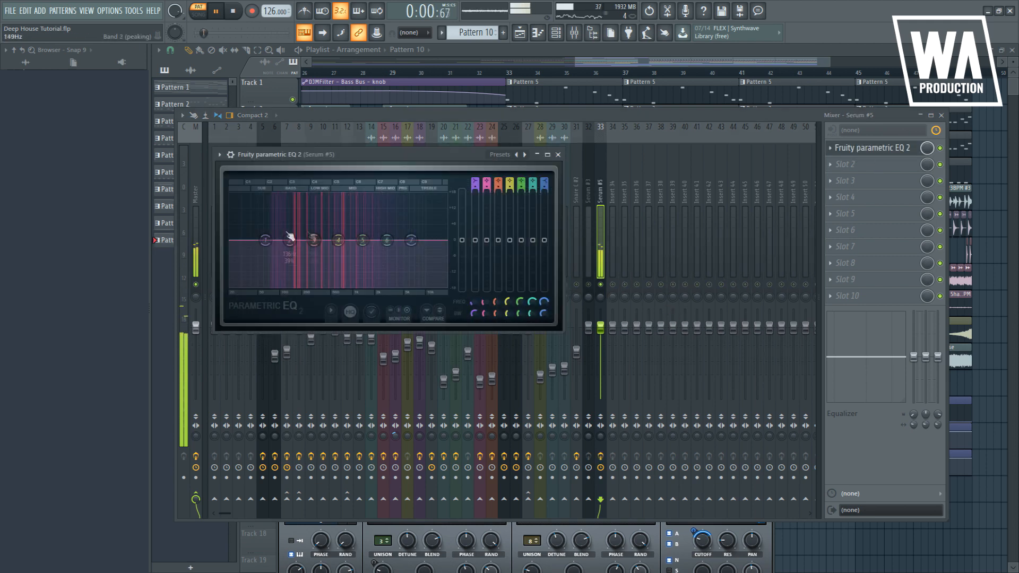
pyautogui.moveTo(265, 239); pyautogui.dragTo(314, 289)
pyautogui.click(557, 155)
pyautogui.click(841, 163)
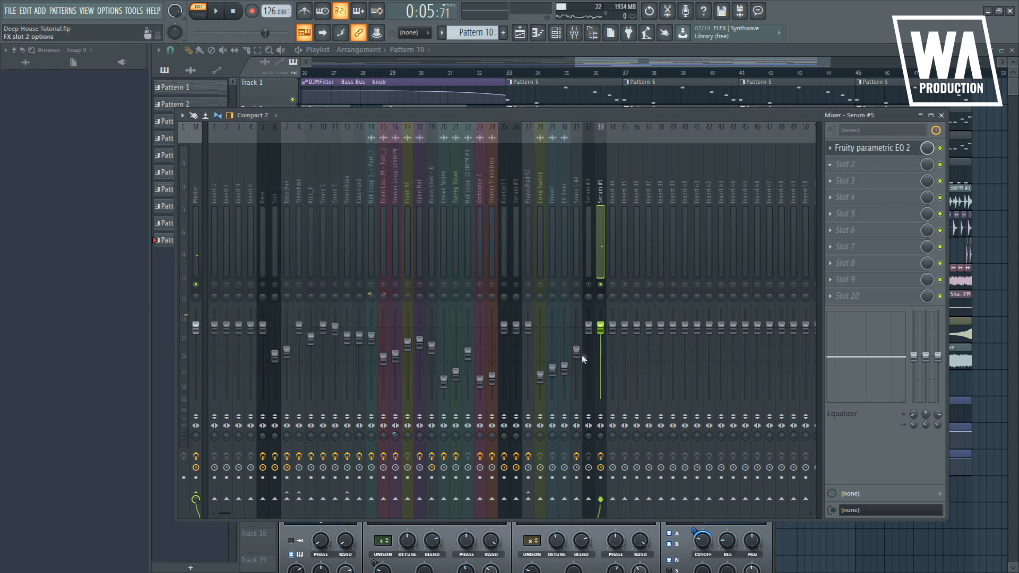
pyautogui.press('space')
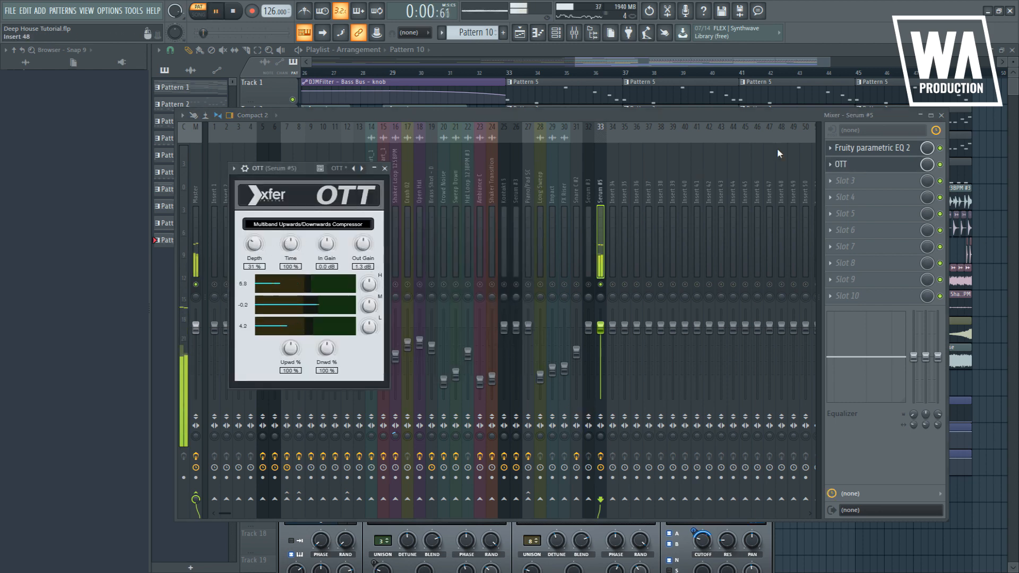
# - Cut the highs in the Serum #5 track's parametric EQ and load Fruity Stereo Shaper in slot 3
pyautogui.click(851, 152)
pyautogui.moveTo(412, 240); pyautogui.dragTo(364, 286)
pyautogui.moveTo(547, 183); pyautogui.dragTo(547, 209)
pyautogui.click(592, 113)
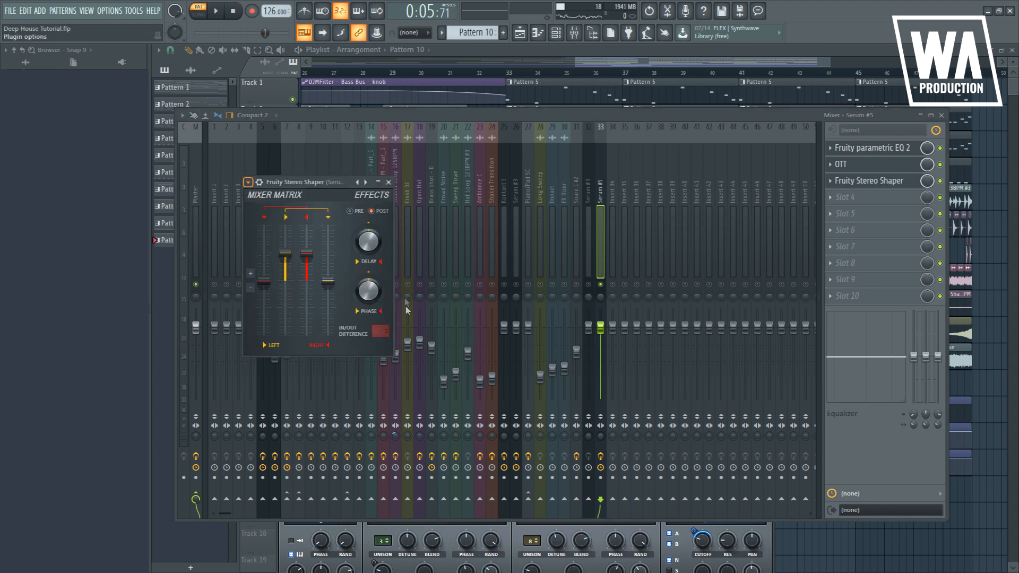
# - Route the Serum #5 mixer track only to the Sidechain track and lower its volume fader
pyautogui.click(291, 500)
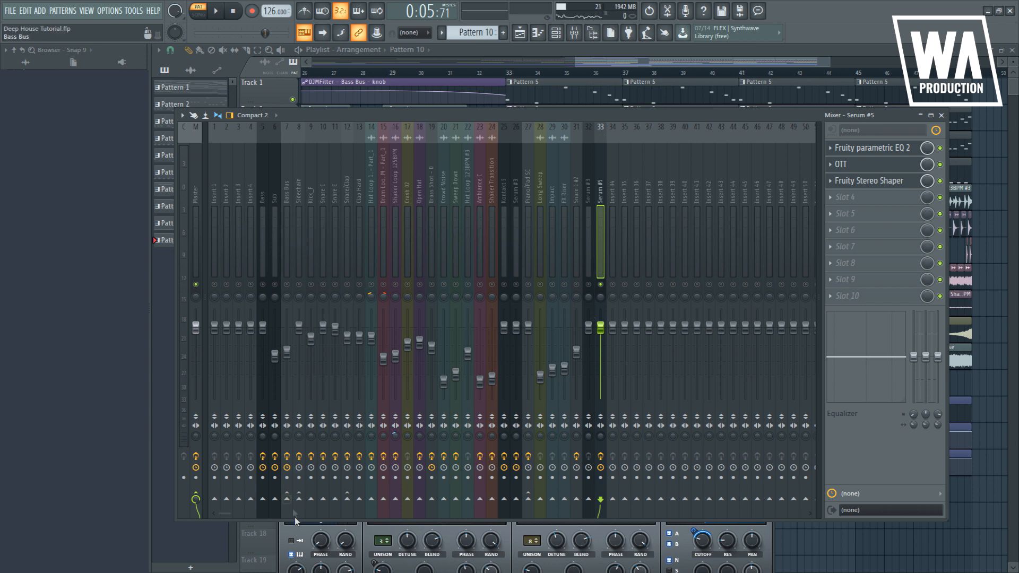
pyautogui.keyDown('ctrl'); pyautogui.click(299, 499); pyautogui.keyUp('ctrl')
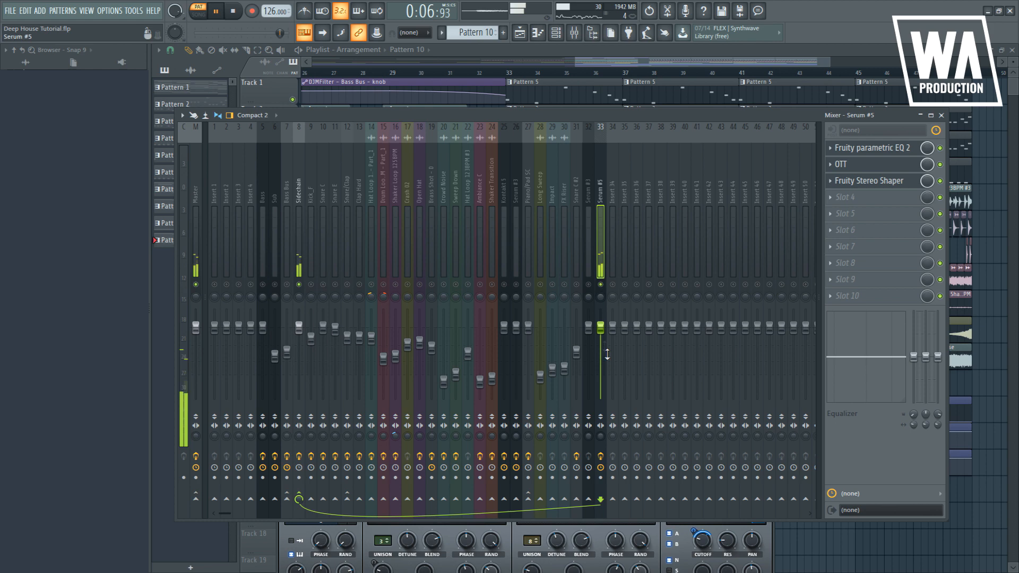
pyautogui.click(292, 234)
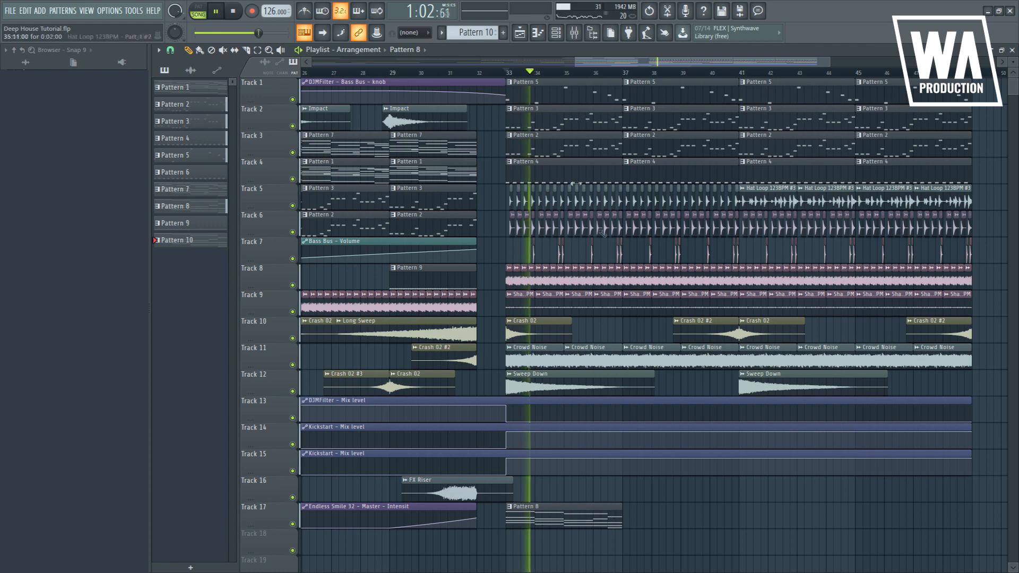
# - Play the drop from bar 33 while checking mixer levels, and add a second Pattern 8 clip on Track 17 at bar 37
pyautogui.press('space')
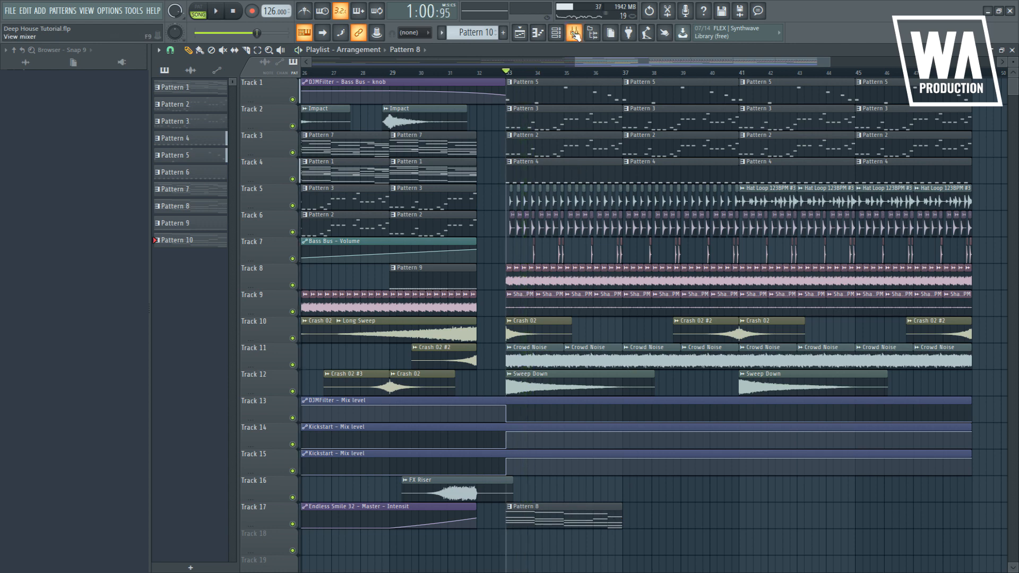
pyautogui.click(575, 33)
pyautogui.press('space')
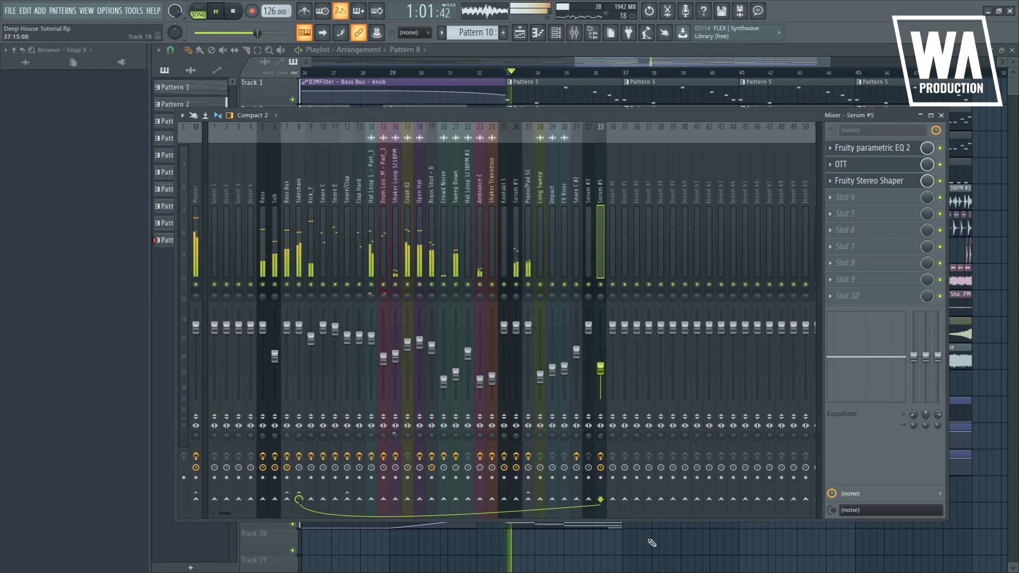
pyautogui.press('F9')
pyautogui.moveTo(621, 521); pyautogui.dragTo(628, 522)
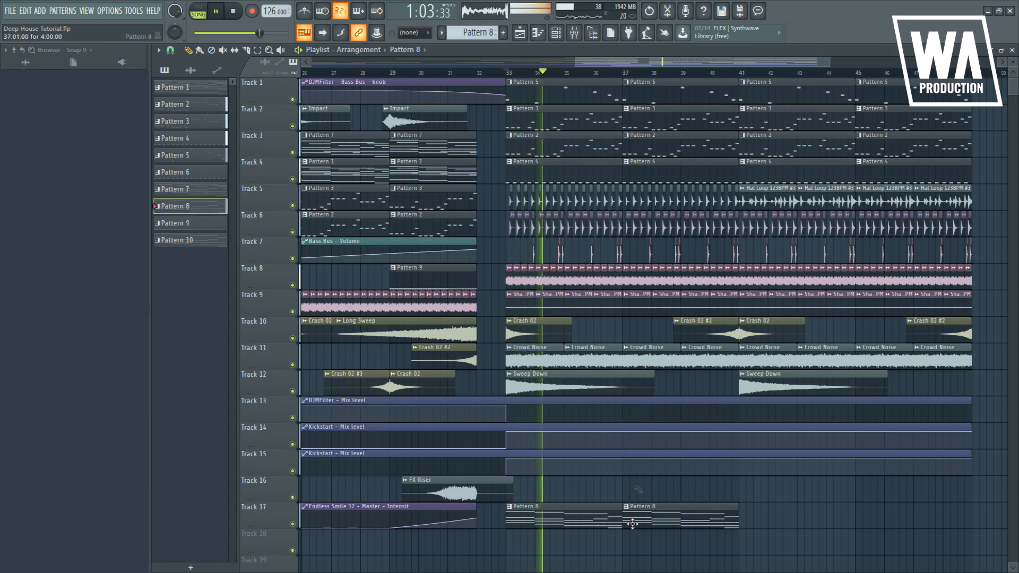
pyautogui.click(576, 35)
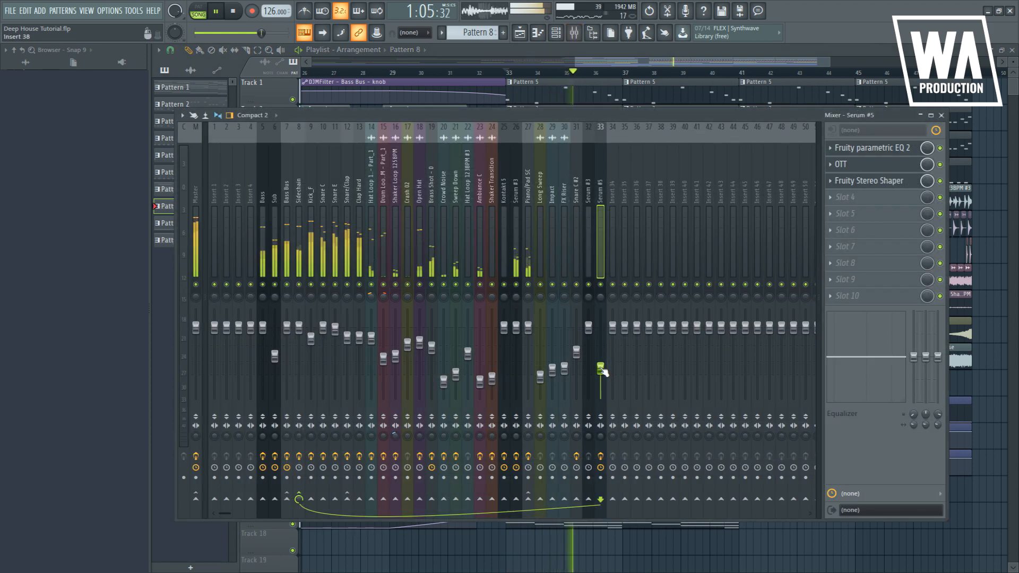
# - Place Pattern 8 on Track 18 at bar 33, delete the Track 17 clip at that bar, and replay the drop
pyautogui.click(509, 73)
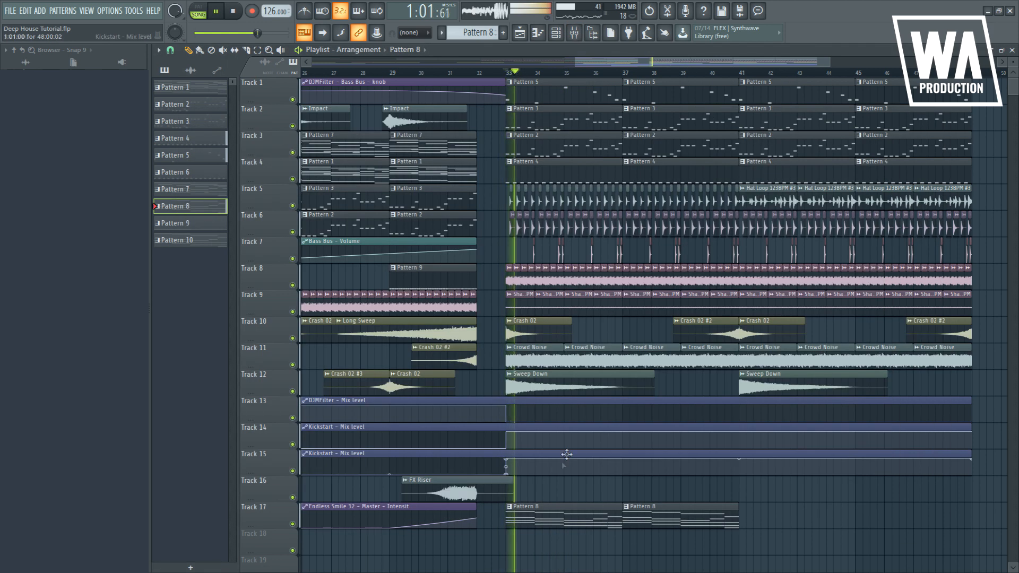
pyautogui.click(522, 546)
pyautogui.press('space')
pyautogui.rightClick(537, 524)
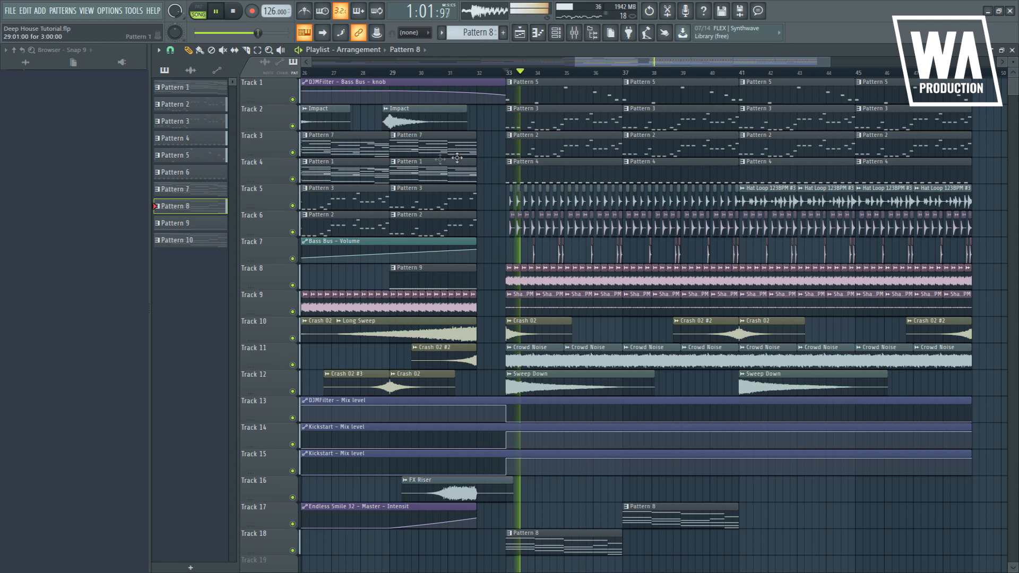
# - Replace the Pattern 8 clips on Track 18 at bar 33 and Track 17 at bar 37 with Pattern 10, and replay the drop
pyautogui.click(216, 242)
pyautogui.press('space')
pyautogui.rightClick(511, 541)
pyautogui.click(510, 542)
pyautogui.press('space')
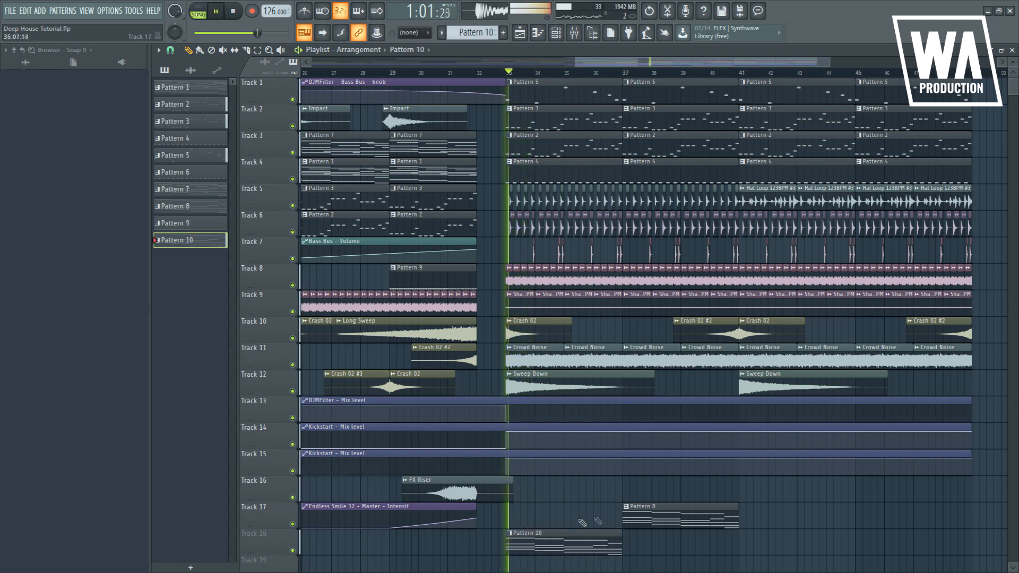
pyautogui.rightClick(628, 522)
pyautogui.click(624, 522)
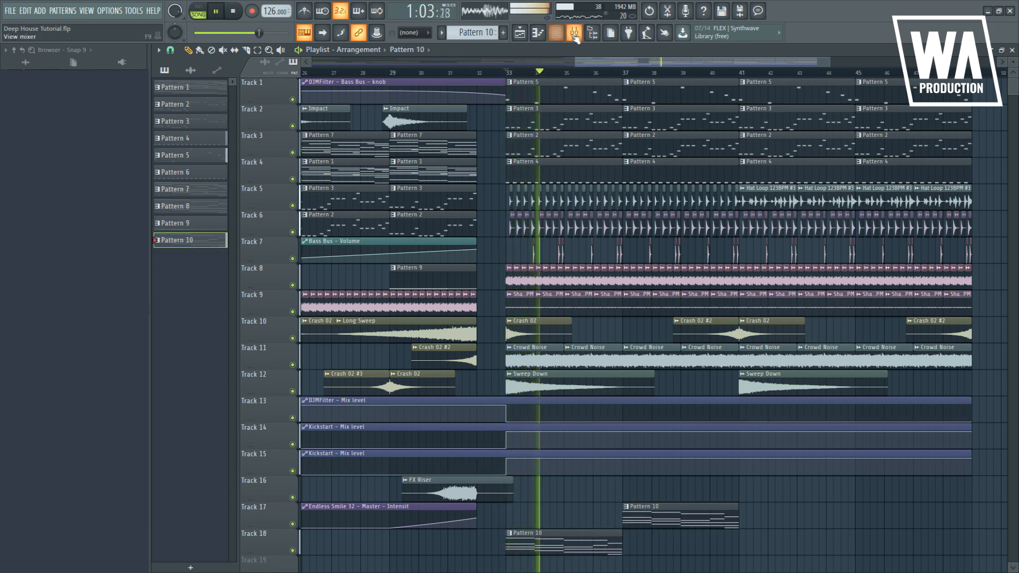
# - Raise the Serum #5 mixer track's volume fader while the drop plays
pyautogui.press('F9')
pyautogui.moveTo(600, 372); pyautogui.dragTo(605, 353)
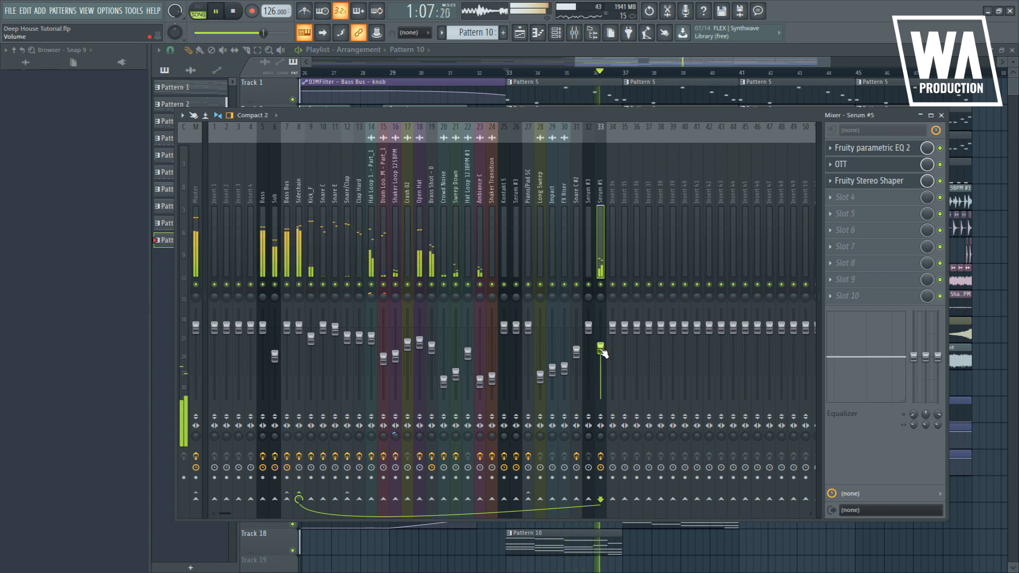
pyautogui.press('F9')
# - Move the bar 33 Pattern 10 clip from Track 18 to Track 17 and add Pattern 10 clips there at bars 41 and 45
pyautogui.moveTo(596, 531); pyautogui.dragTo(596, 505)
pyautogui.click(743, 520)
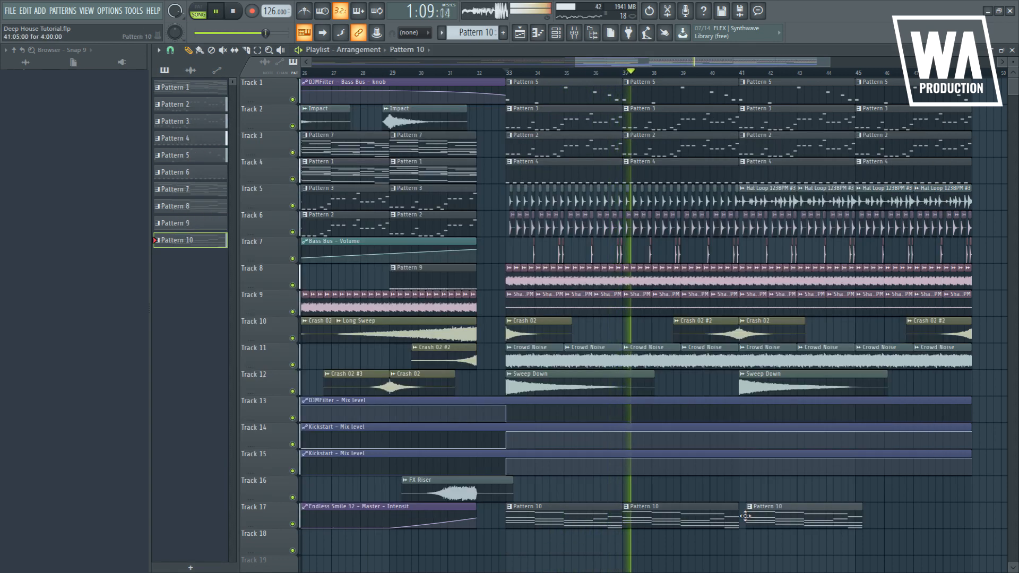
pyautogui.click(866, 522)
pyautogui.moveTo(866, 521); pyautogui.dragTo(858, 523)
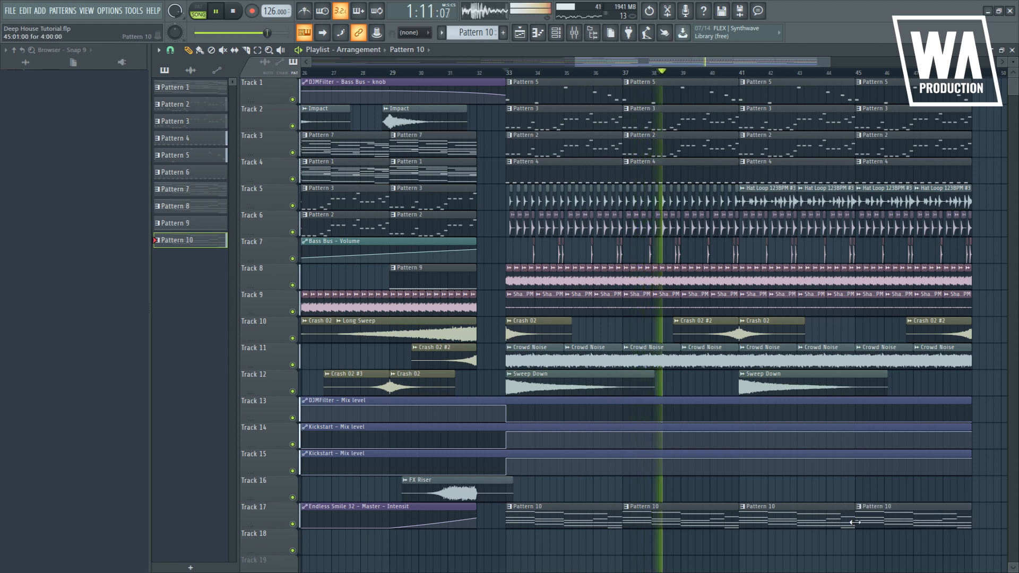
# - Play the full arrangement from bar 1 to the end of the drop near bar 49, and stop playback
pyautogui.scroll(-2, 870, 520)
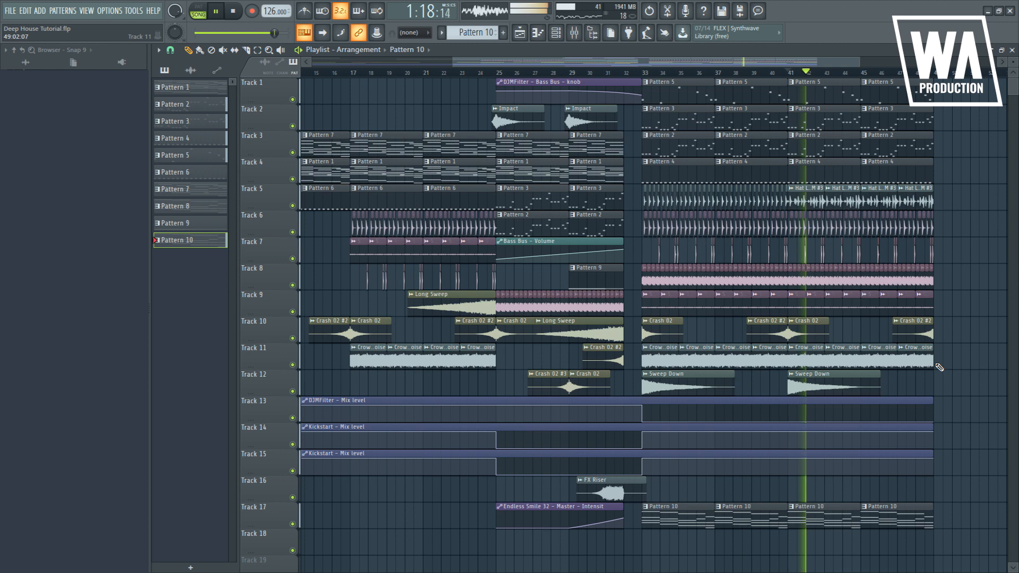
pyautogui.scroll(1, 939, 366)
pyautogui.press('space')
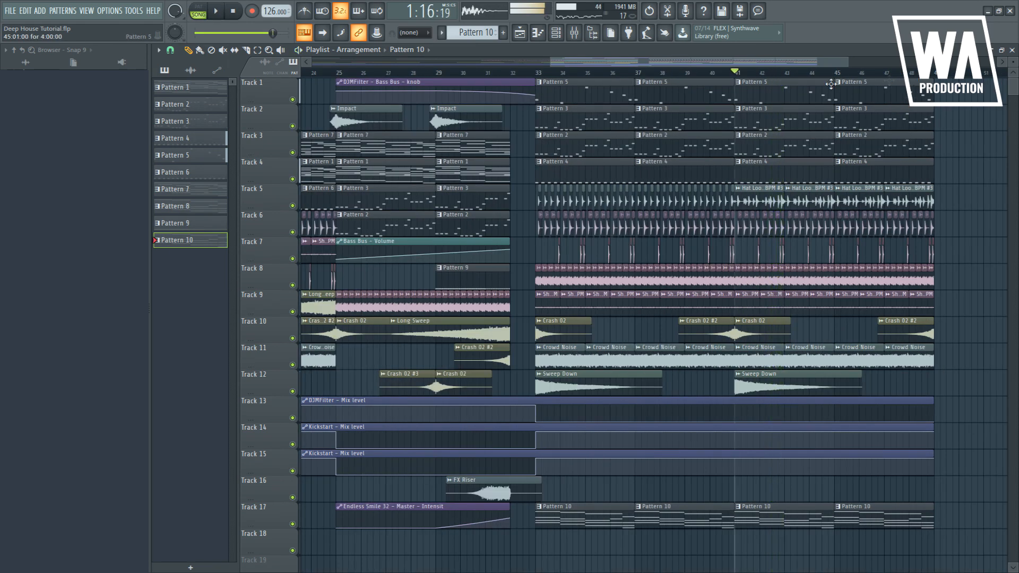
pyautogui.scroll(-3, 615, 107)
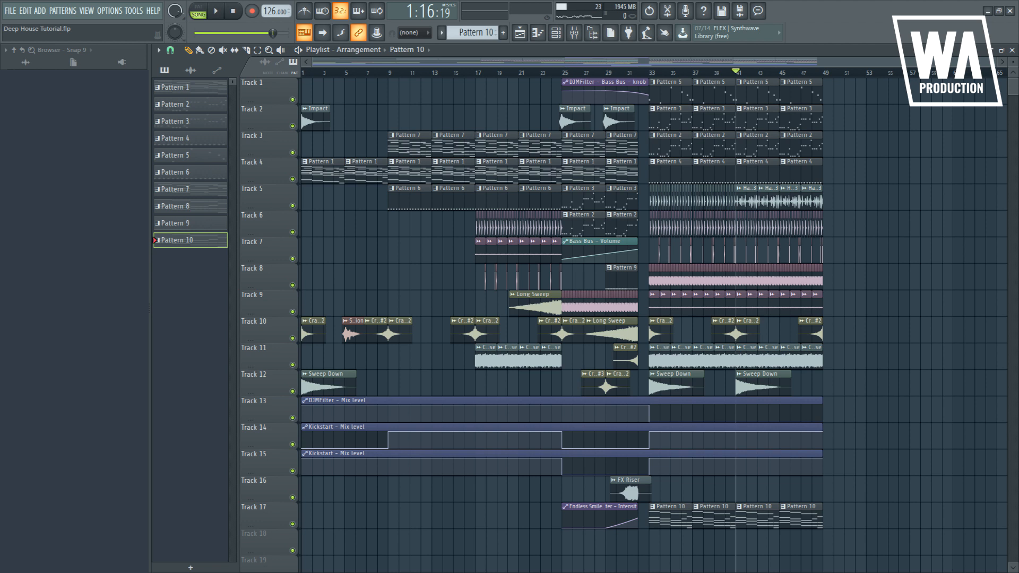
pyautogui.press('space')
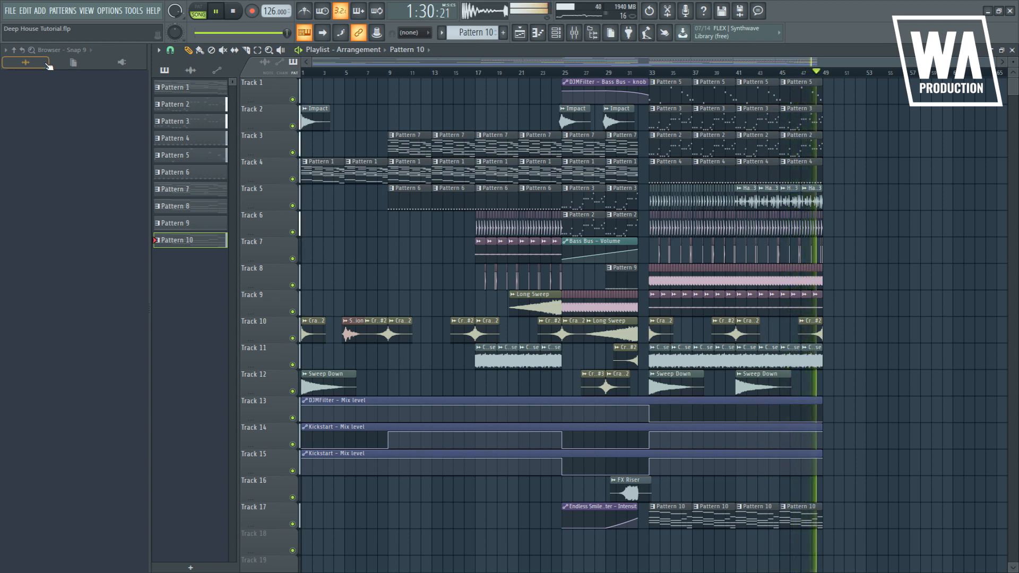
pyautogui.press('space')
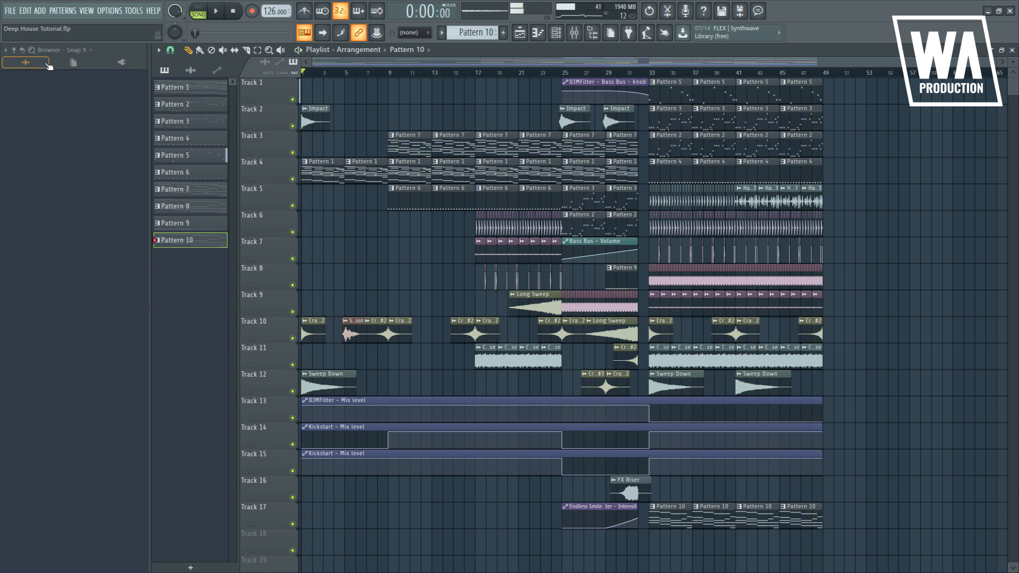